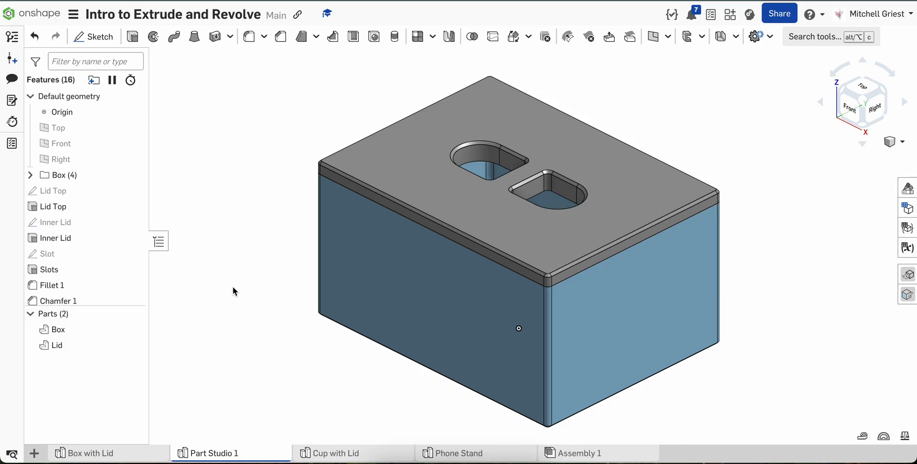
# Open the Cup with Lid part studio and examine the cup's tapered profile from the front.
pyautogui.click(318, 454)
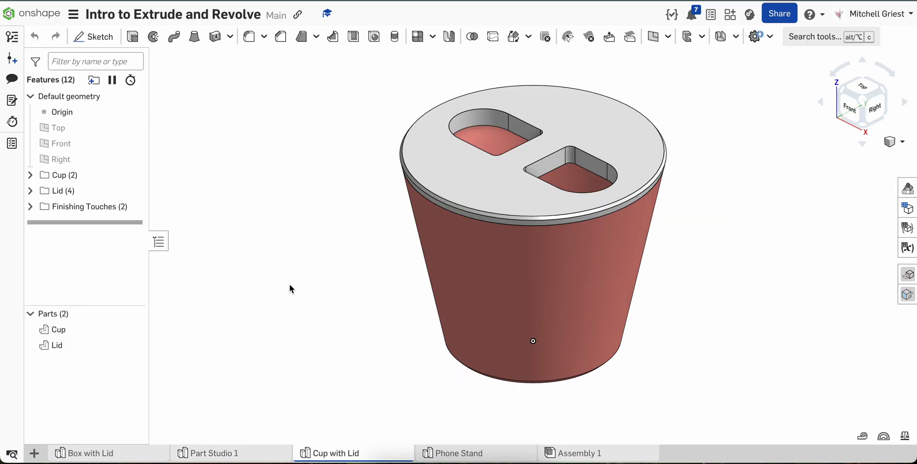
pyautogui.moveTo(305, 293); pyautogui.dragTo(416, 336, button='right')
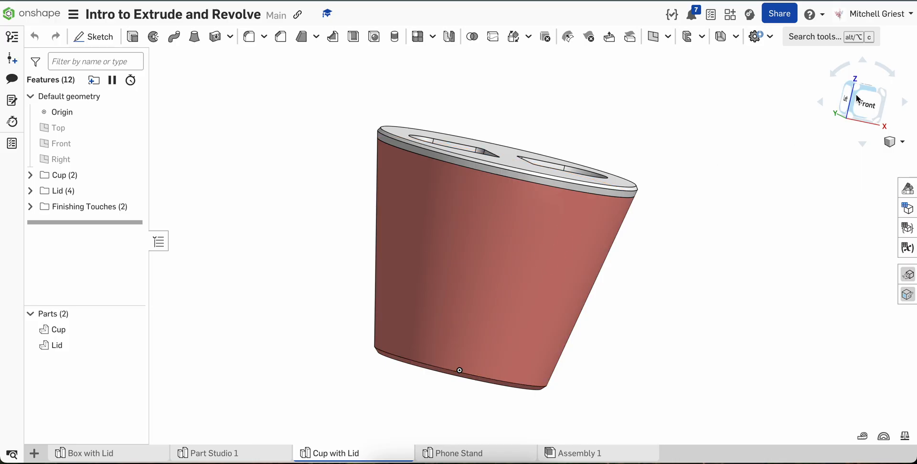
pyautogui.click(857, 98)
pyautogui.scroll(-5, 345, 329)
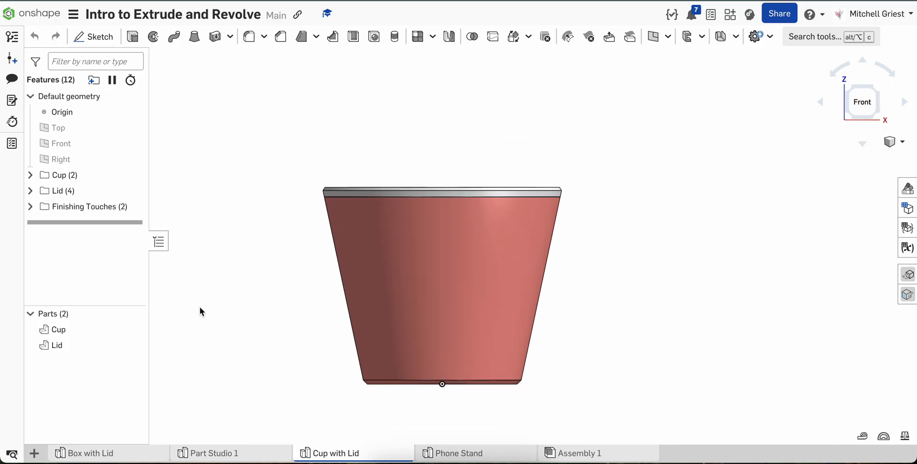
# Create a new Part Studio in the document.
pyautogui.click(35, 453)
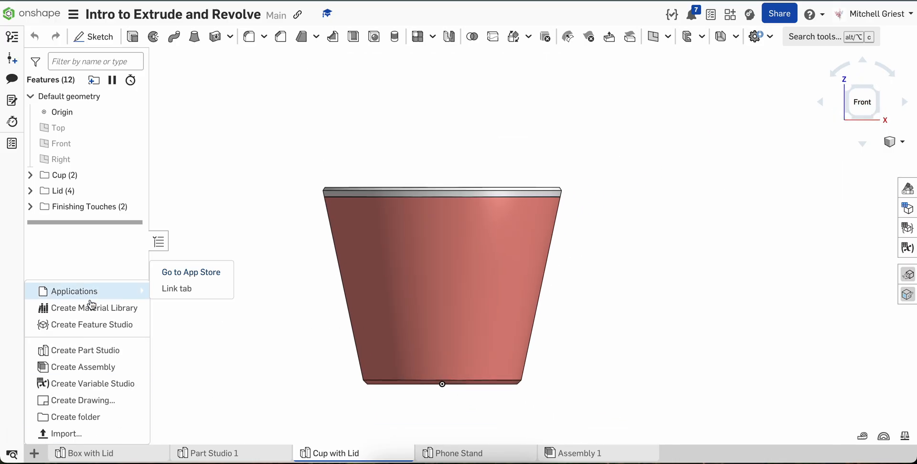
pyautogui.click(53, 348)
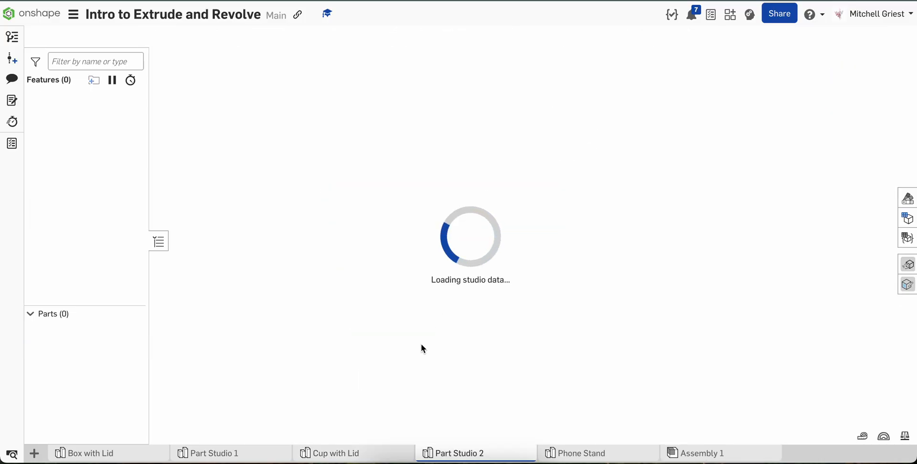
# Sketch a circle about 9.7 cm in diameter on the Top plane, centred on the origin.
pyautogui.hotkey('shift', 's')
pyautogui.press('c')
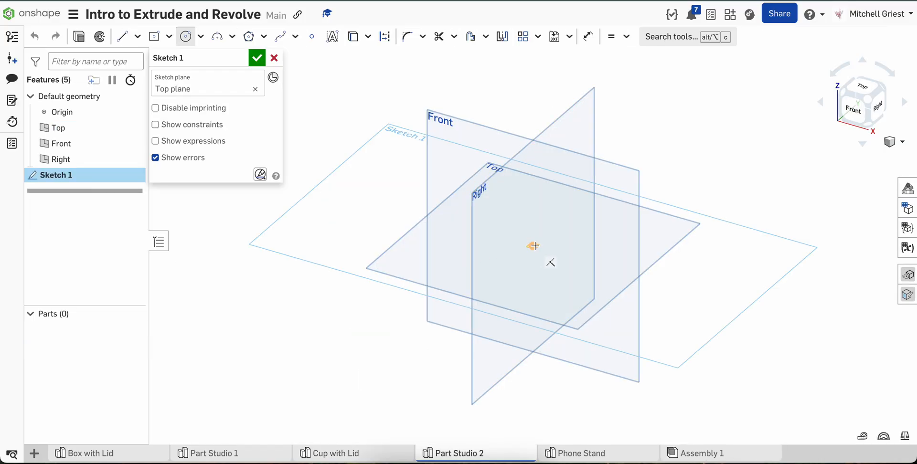
pyautogui.click(535, 247)
pyautogui.click(588, 218)
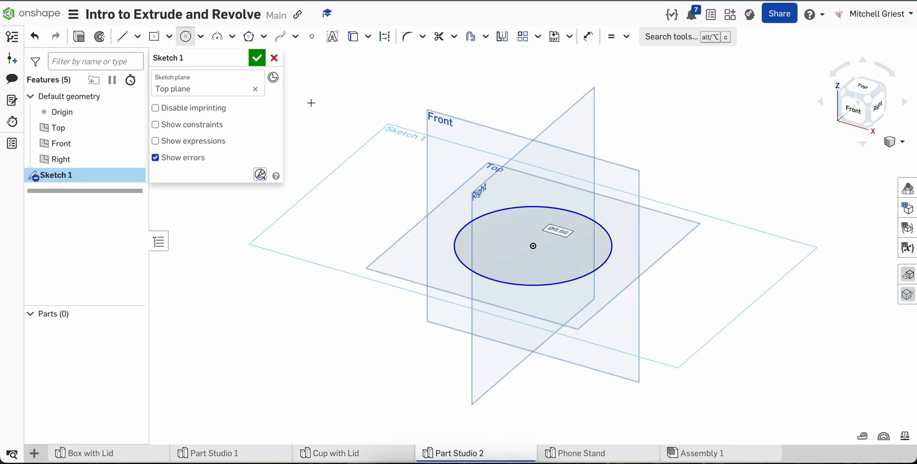
pyautogui.click(257, 59)
# Extrude the circle upward into a tall solid cylinder.
pyautogui.hotkey('shift', 'e')
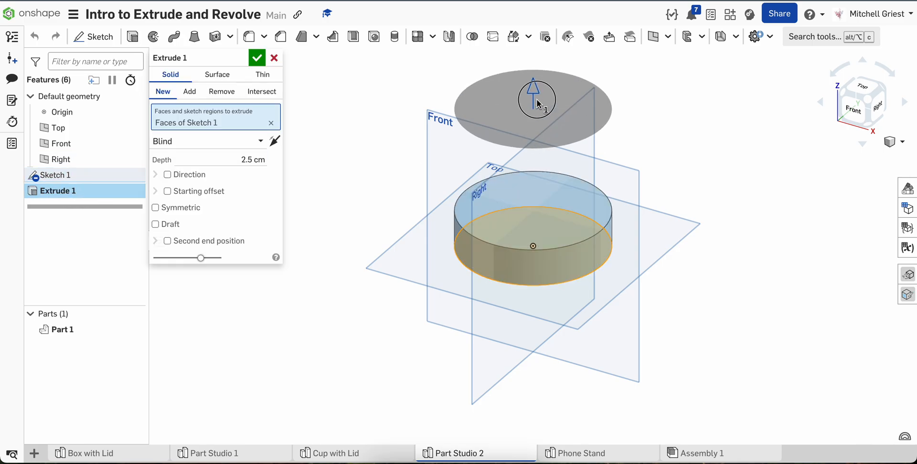
pyautogui.moveTo(537, 100); pyautogui.dragTo(536, 97)
pyautogui.click(259, 57)
pyautogui.moveTo(323, 159); pyautogui.dragTo(309, 138, button='right')
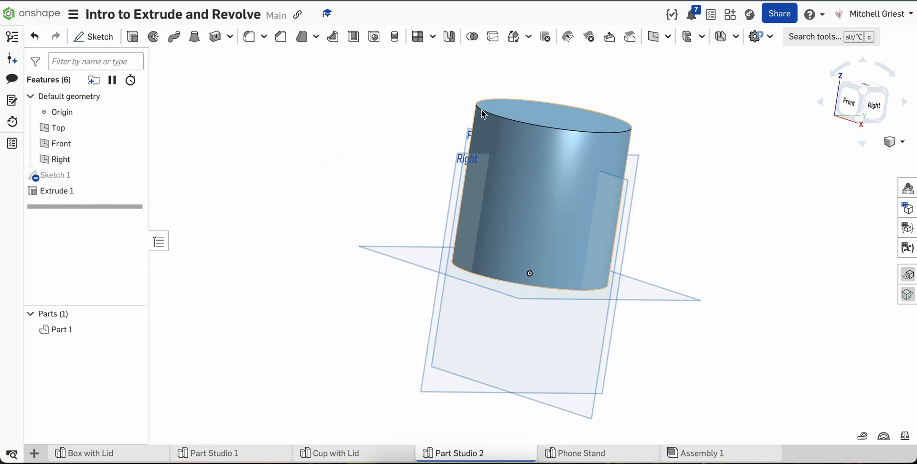
pyautogui.moveTo(386, 130); pyautogui.dragTo(391, 150, button='right')
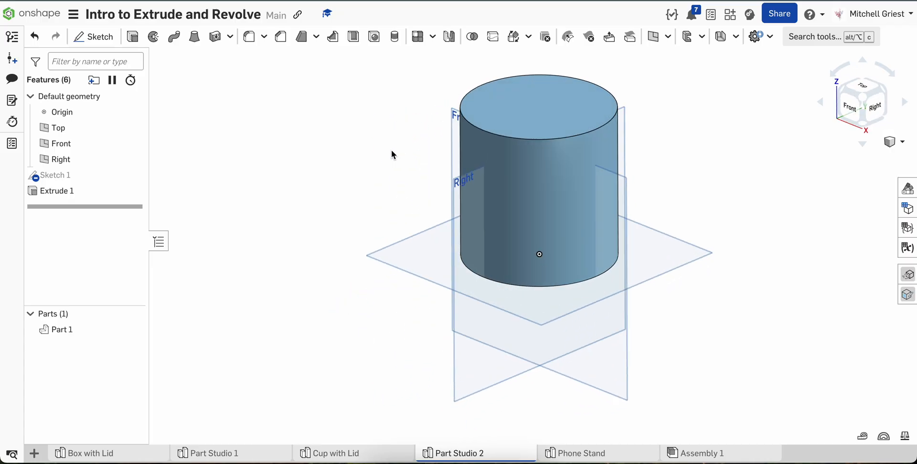
# Examine the Cup with Lid model's sloping walls from the front, and hide the Lid part to view the cup's interior.
pyautogui.click(343, 457)
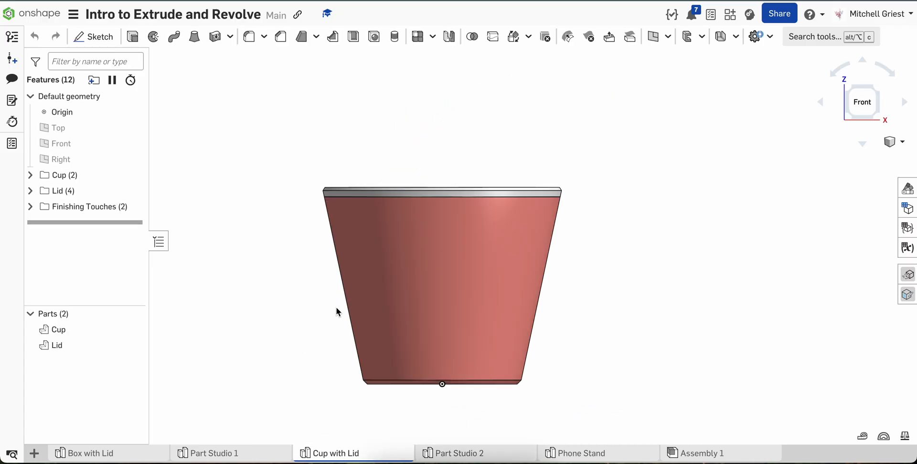
pyautogui.click(879, 90)
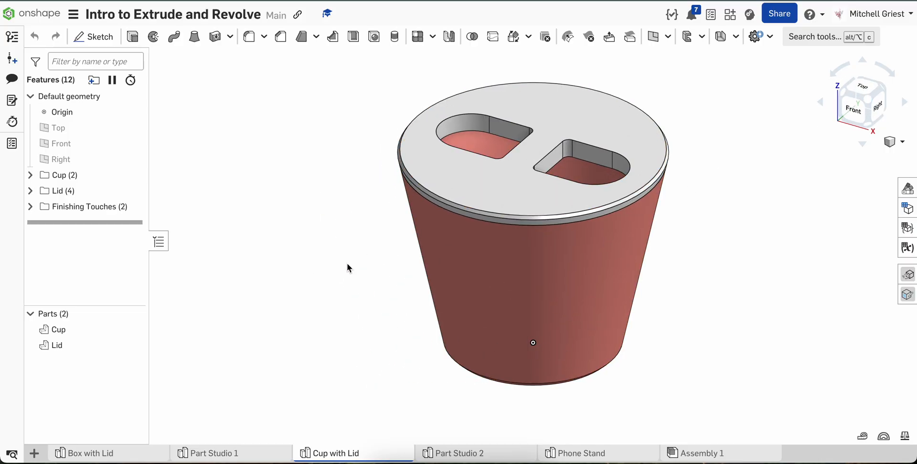
pyautogui.moveTo(356, 316); pyautogui.dragTo(379, 308, button='right')
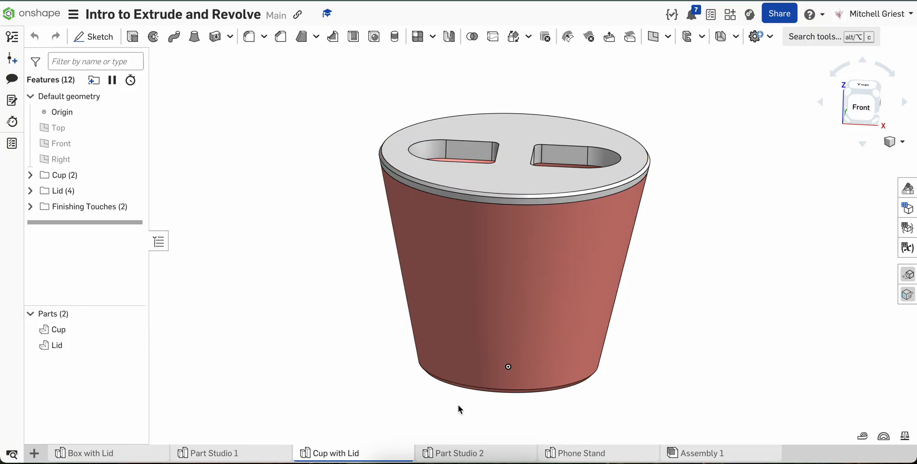
pyautogui.click(848, 94)
pyautogui.click(874, 114)
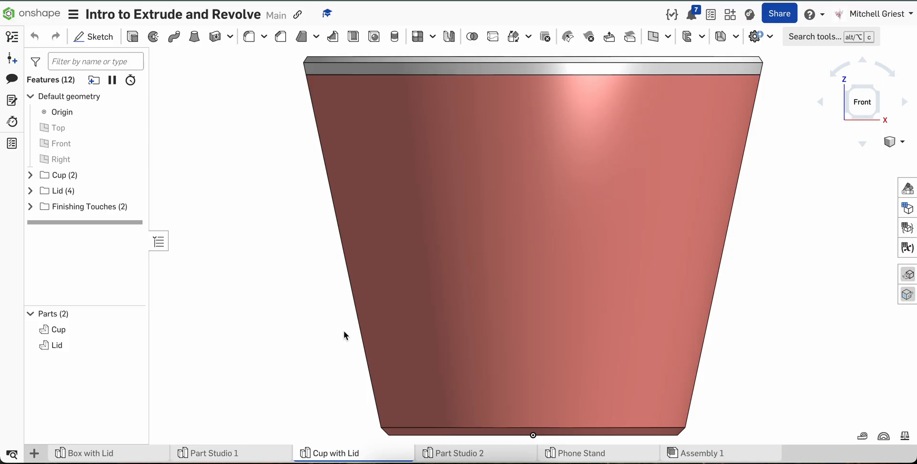
pyautogui.hotkey('shift', '7')
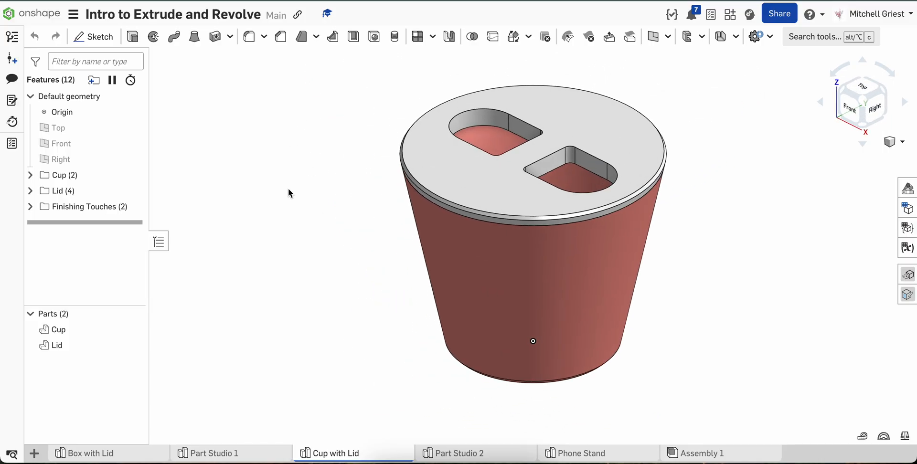
pyautogui.click(136, 345)
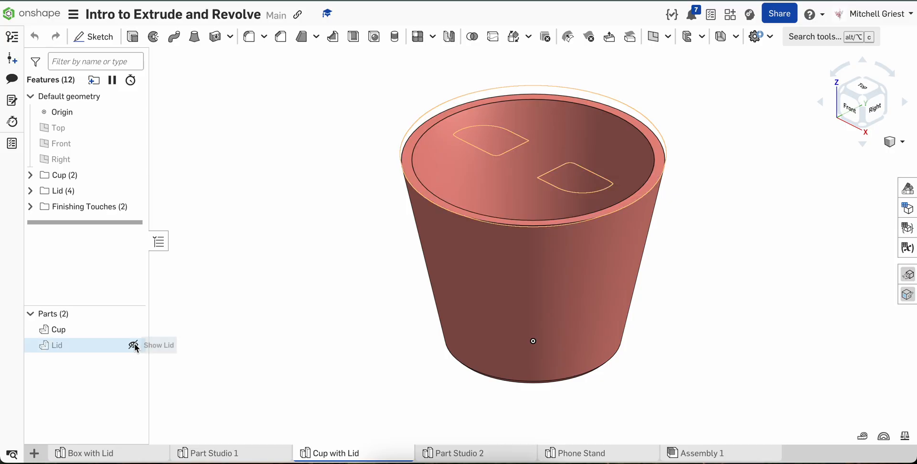
pyautogui.moveTo(350, 229)
pyautogui.mouseDown(button='right')
pyautogui.moveTo(336, 269)
pyautogui.moveTo(379, 238)
pyautogui.moveTo(377, 216)
pyautogui.moveTo(353, 238)
pyautogui.mouseUp(button='right')
# Return to Part Studio 2 and delete the cylinder's extrusion together with its circle sketch.
pyautogui.click(468, 449)
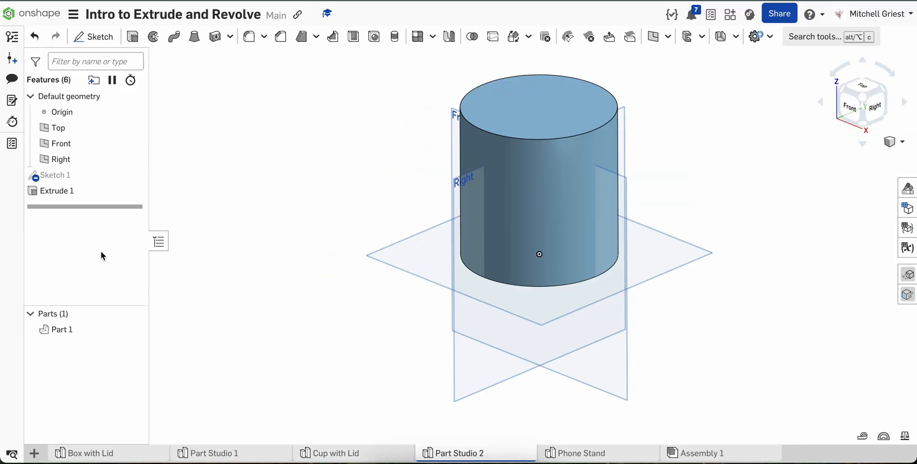
pyautogui.click(81, 191)
pyautogui.press('Delete')
pyautogui.click(227, 214)
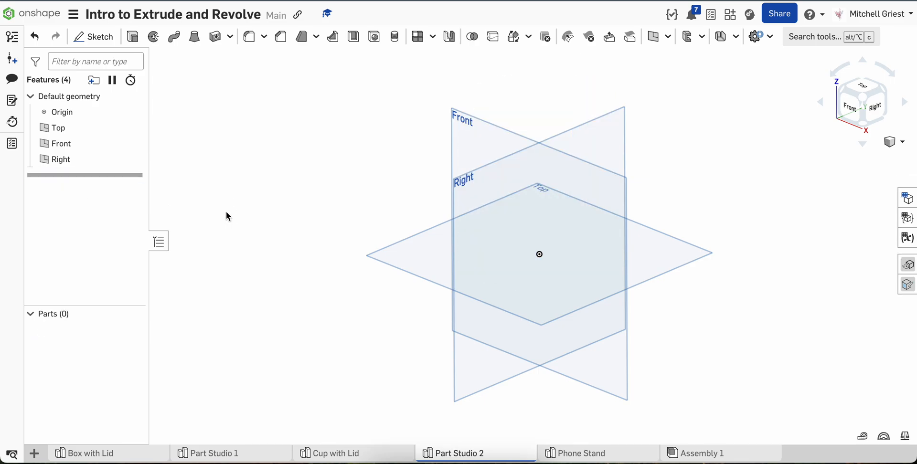
# Sketch an upright rectangle about 3.5 cm wide and 6.4 cm high on the Front plane, starting at the origin.
pyautogui.moveTo(226, 212); pyautogui.dragTo(292, 212, button='right')
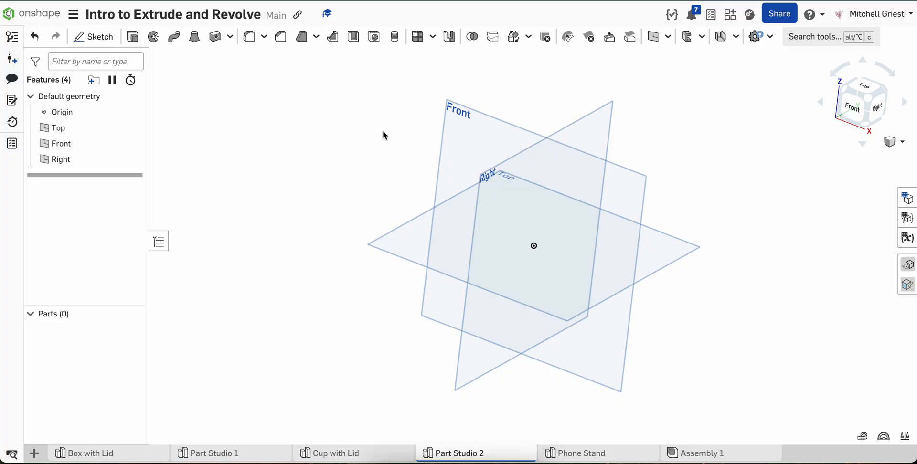
pyautogui.click(462, 154)
pyautogui.click(91, 37)
pyautogui.press('n')
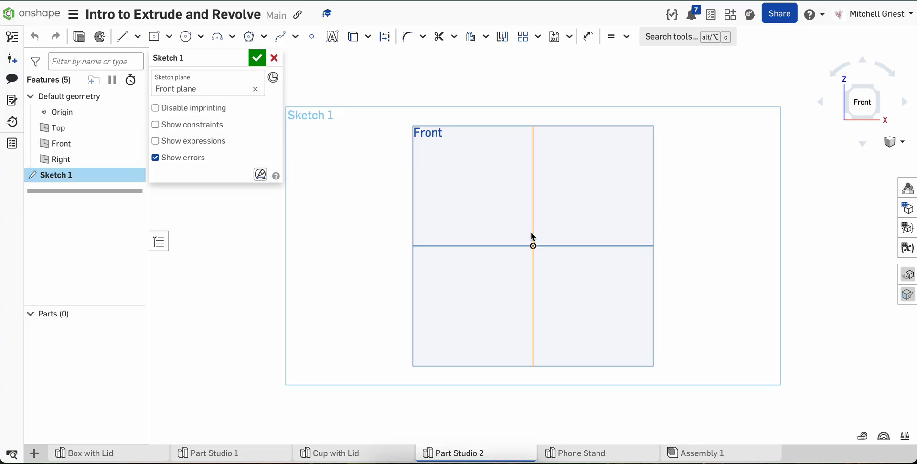
pyautogui.press('g')
pyautogui.click(533, 246)
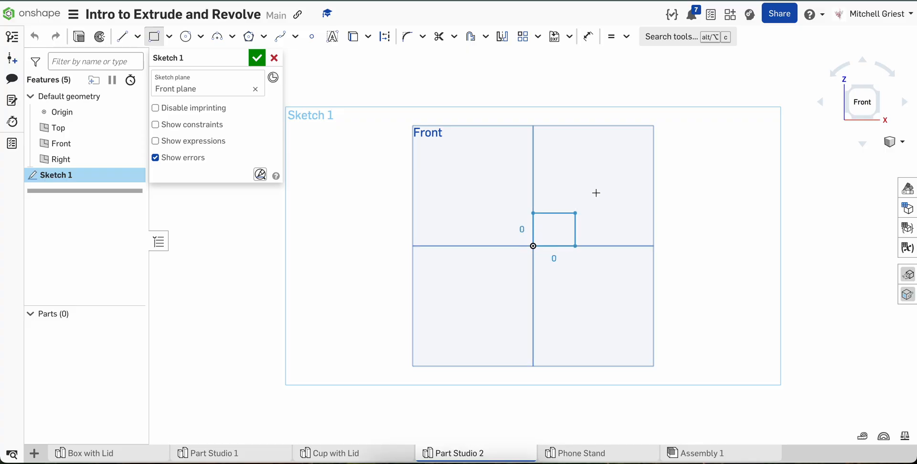
pyautogui.click(590, 143)
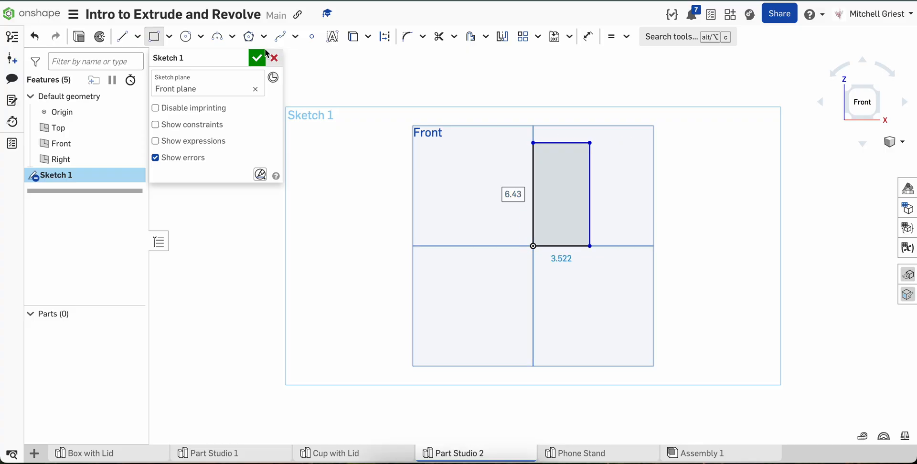
pyautogui.click(257, 58)
pyautogui.click(328, 206)
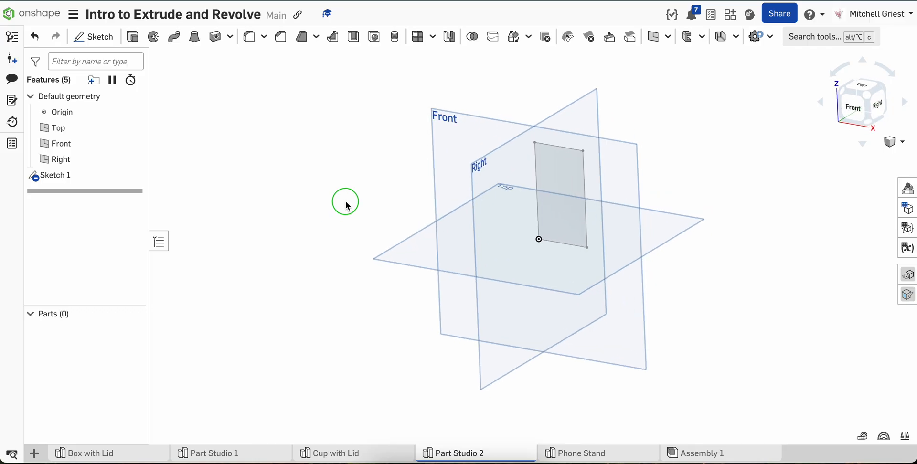
# Revolve the rectangle fully as a new solid about its vertical edge through the origin.
pyautogui.click(65, 180)
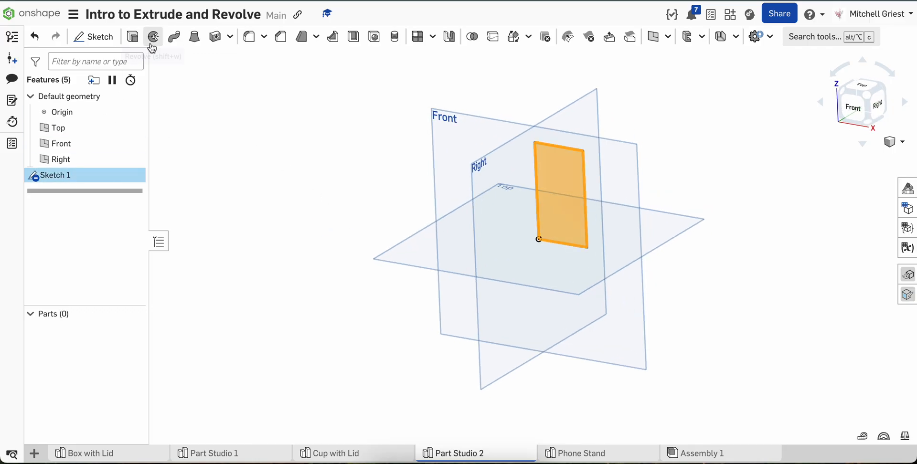
pyautogui.click(153, 37)
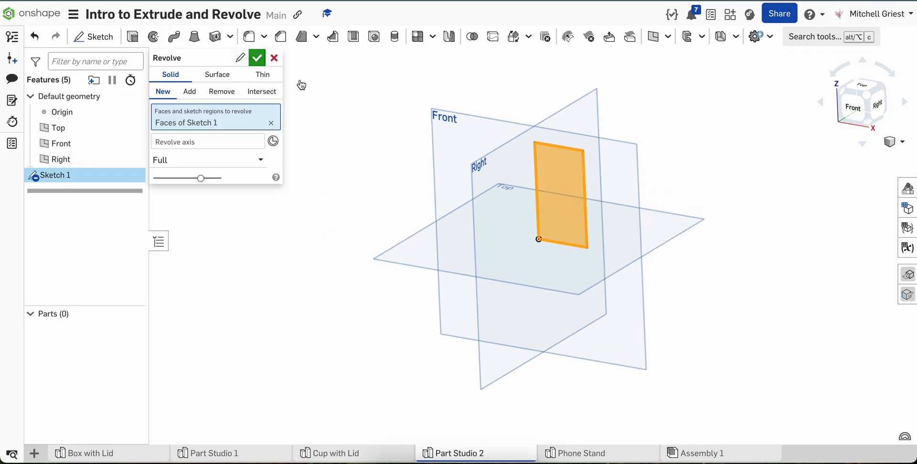
pyautogui.click(536, 169)
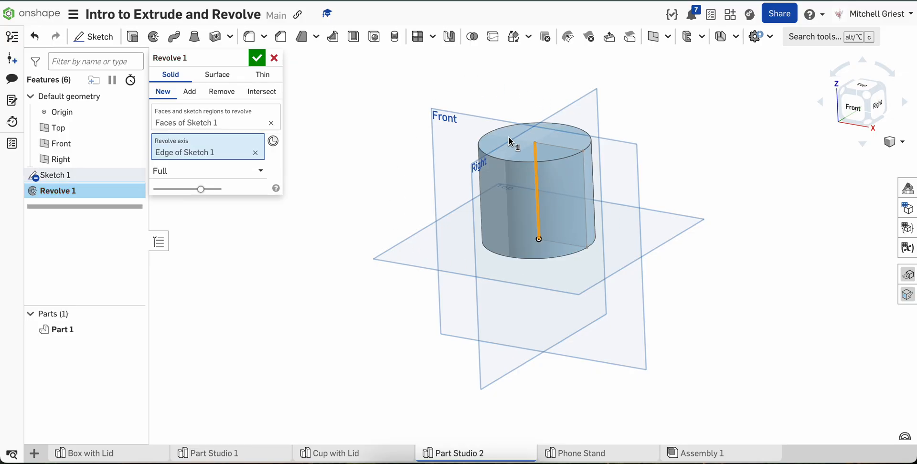
pyautogui.click(257, 58)
pyautogui.moveTo(347, 168); pyautogui.dragTo(358, 159, button='right')
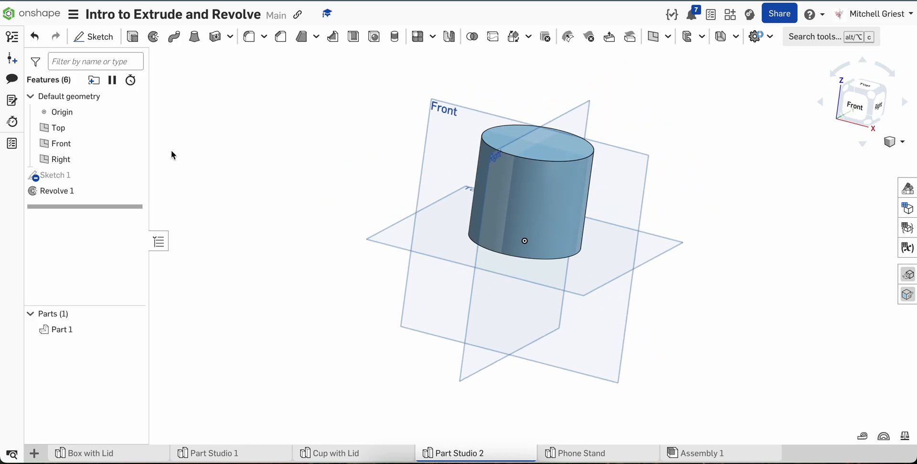
# Reopen the revolve's profile sketch for editing and delete the rectangle.
pyautogui.click(71, 177)
pyautogui.doubleClick(72, 177)
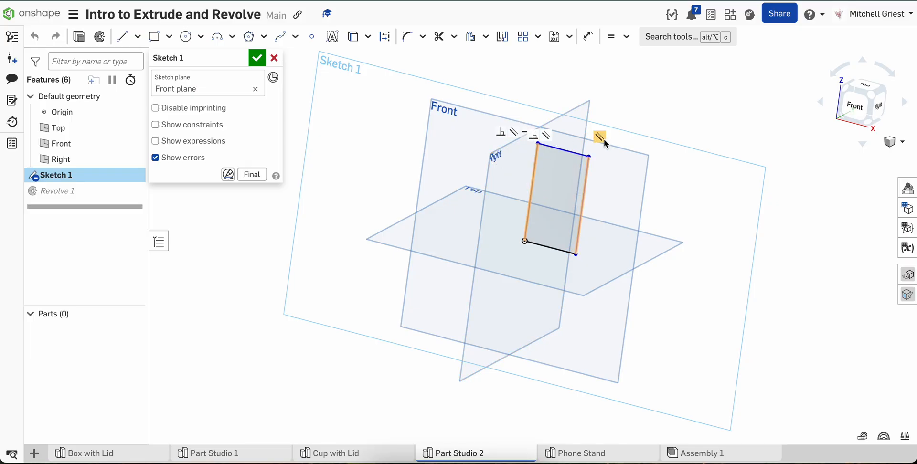
pyautogui.scroll(-2, 594, 176)
pyautogui.moveTo(618, 142); pyautogui.dragTo(524, 239)
pyautogui.click(490, 202)
pyautogui.click(420, 146)
pyautogui.moveTo(636, 144)
pyautogui.mouseDown()
pyautogui.moveTo(547, 197)
pyautogui.moveTo(476, 256)
pyautogui.mouseUp()
pyautogui.press('Delete')
pyautogui.press('n')
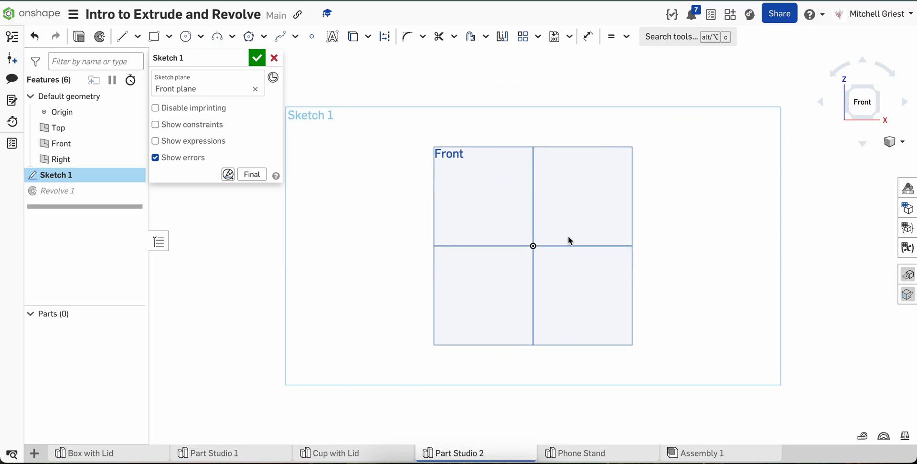
# Draw a closed tapered profile from the origin with a top edge about 5.9 cm, slanted side about 7.3 cm and base about 4.2 cm.
pyautogui.press('l')
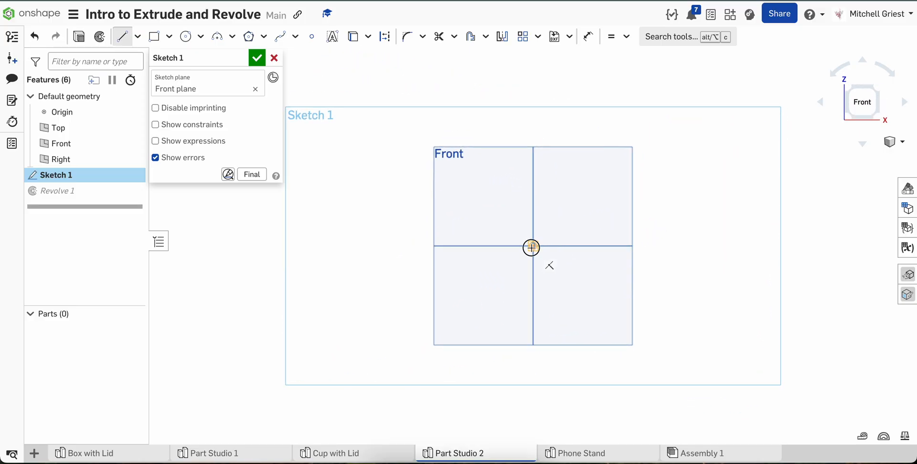
pyautogui.click(533, 152)
pyautogui.click(611, 152)
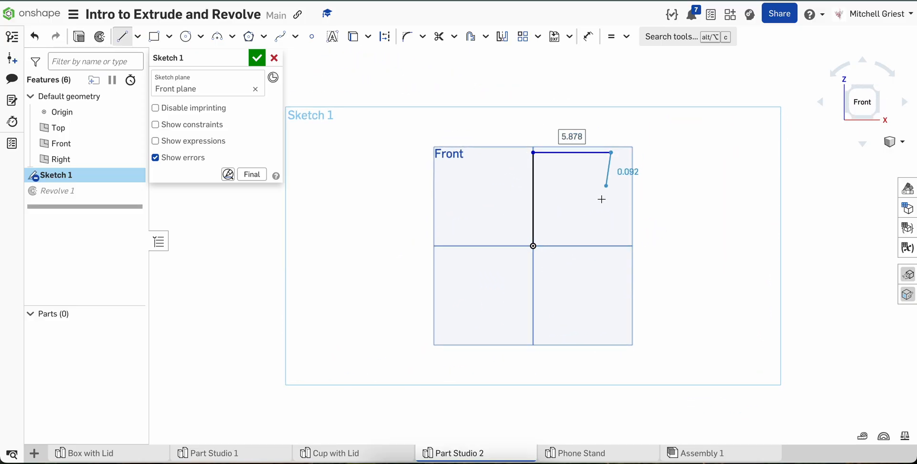
pyautogui.click(589, 247)
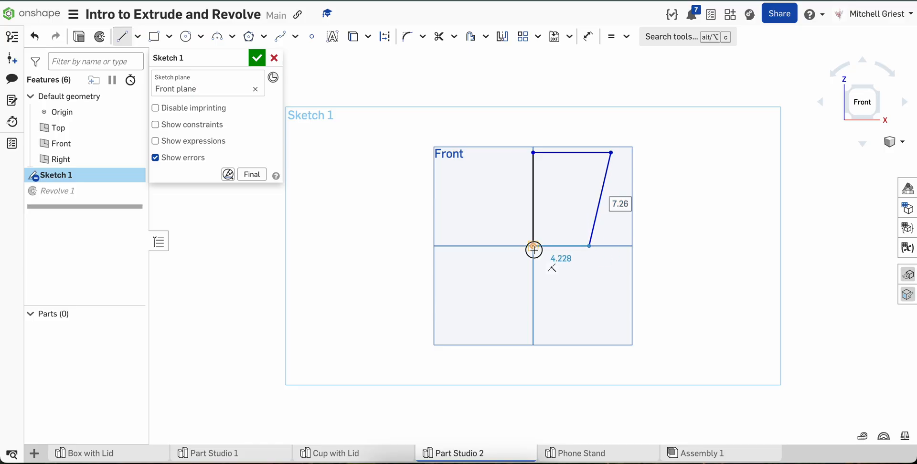
pyautogui.click(533, 247)
pyautogui.click(257, 58)
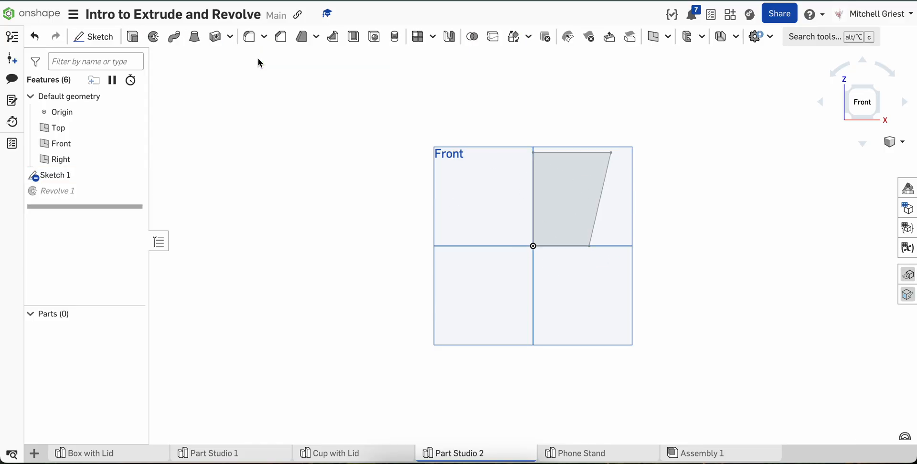
# Set the broken revolve's axis to the vertical edge of the tapered profile and accept the full revolve.
pyautogui.doubleClick(108, 190)
pyautogui.click(256, 153)
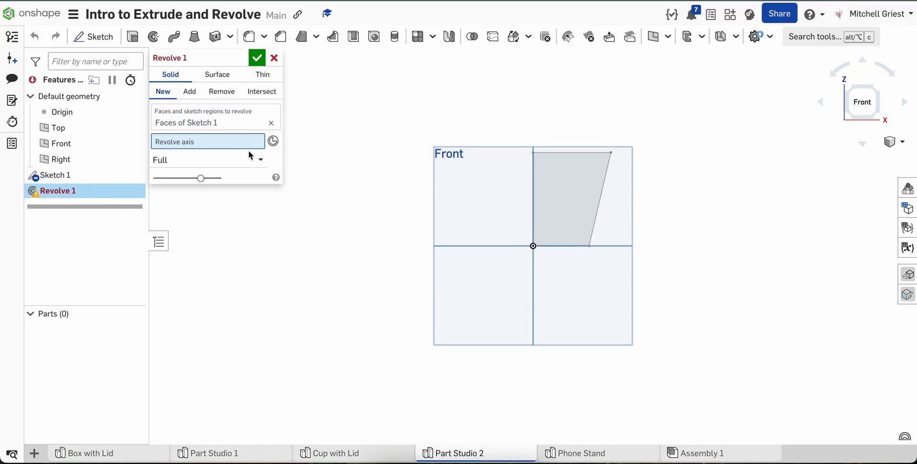
pyautogui.click(533, 194)
pyautogui.moveTo(532, 194)
pyautogui.mouseDown(button='right')
pyautogui.moveTo(461, 210)
pyautogui.moveTo(440, 229)
pyautogui.mouseUp(button='right')
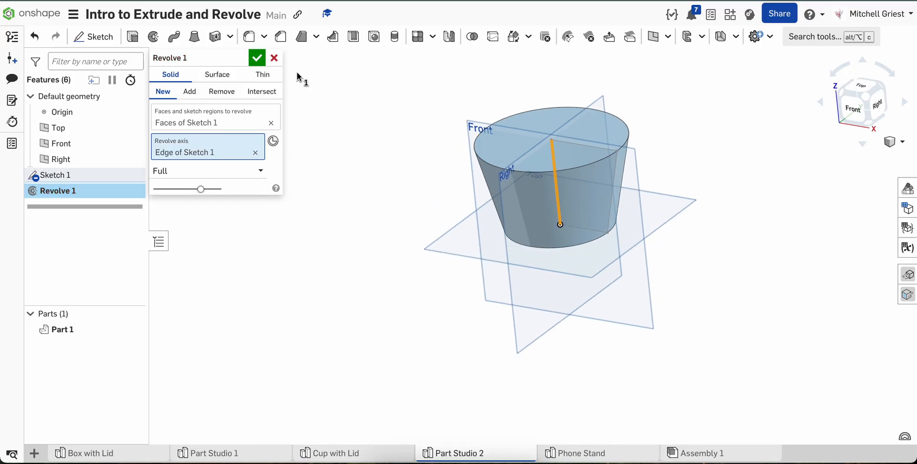
pyautogui.click(257, 58)
pyautogui.moveTo(319, 158)
pyautogui.mouseDown(button='right')
pyautogui.moveTo(360, 126)
pyautogui.moveTo(326, 142)
pyautogui.moveTo(325, 152)
pyautogui.mouseUp(button='right')
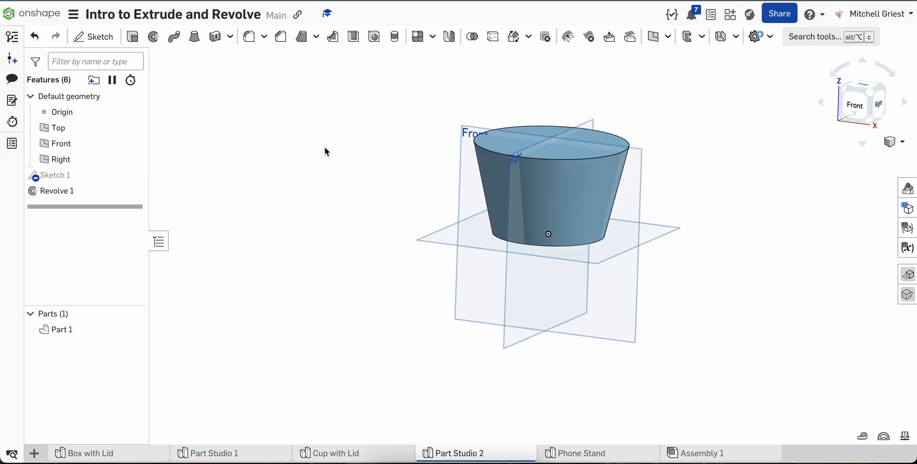
# Delete the profile sketch and its revolve from the feature list.
pyautogui.click(81, 178)
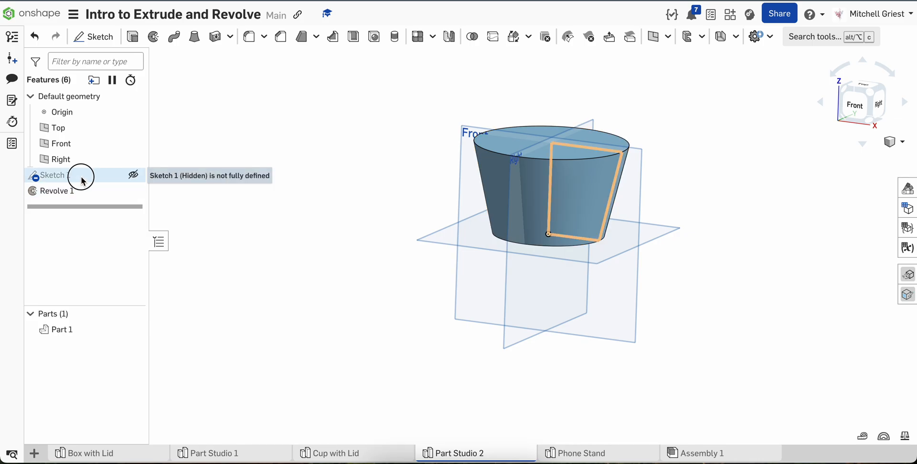
pyautogui.click(75, 192)
pyautogui.press('Delete')
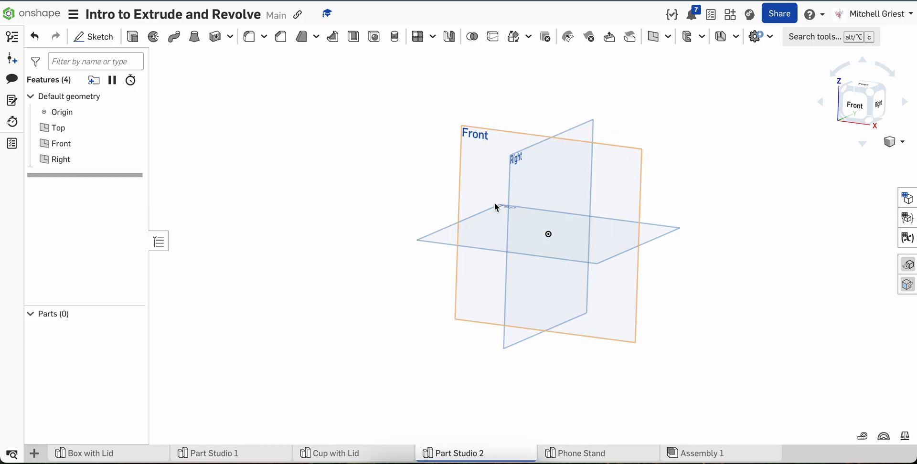
# Examine the finished cup in the Cup with Lid tab from the front and from above, including its hollow interior.
pyautogui.click(352, 456)
pyautogui.moveTo(357, 223); pyautogui.dragTo(462, 164, button='right')
pyautogui.moveTo(581, 124); pyautogui.dragTo(549, 139, button='right')
pyautogui.moveTo(334, 273); pyautogui.dragTo(336, 255, button='right')
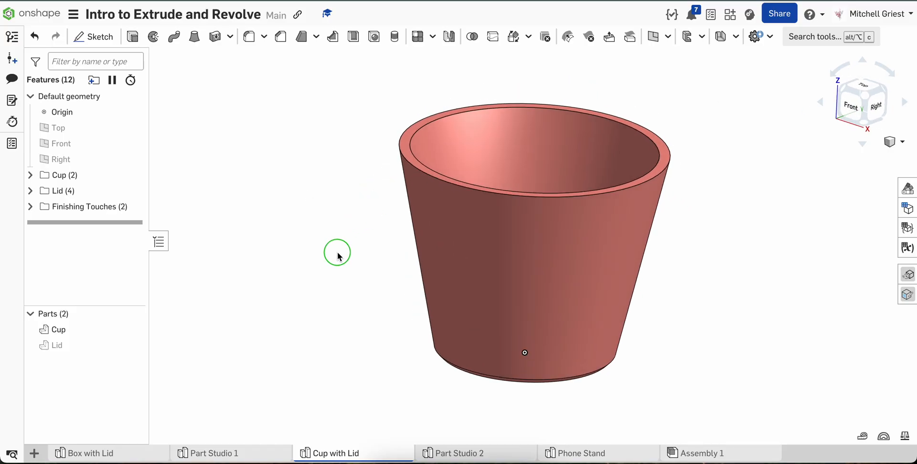
pyautogui.click(852, 105)
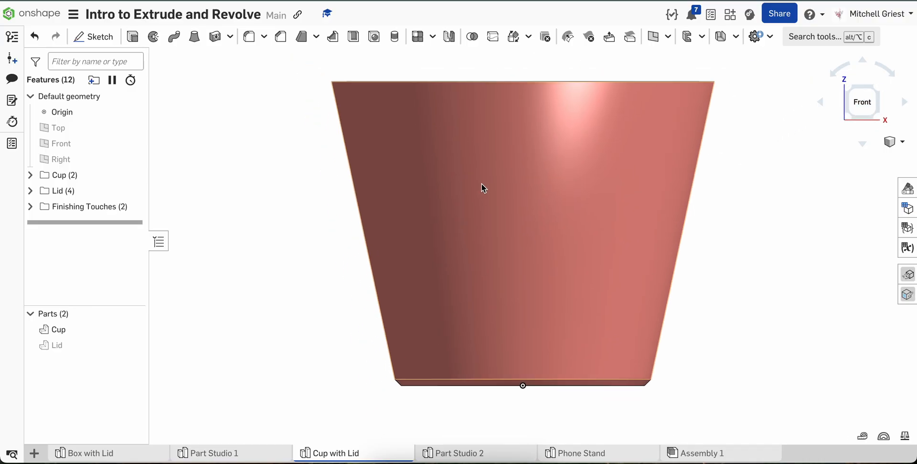
pyautogui.scroll(-2, 481, 188)
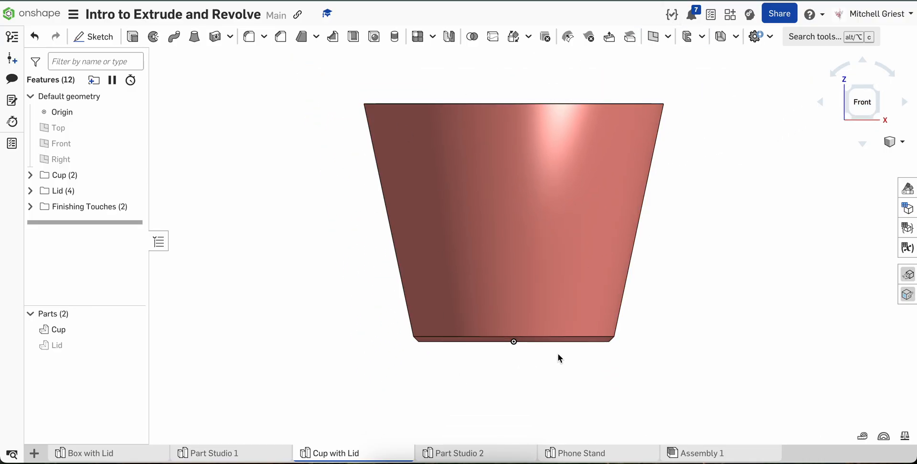
pyautogui.moveTo(712, 156); pyautogui.dragTo(710, 189, button='right')
pyautogui.click(872, 91)
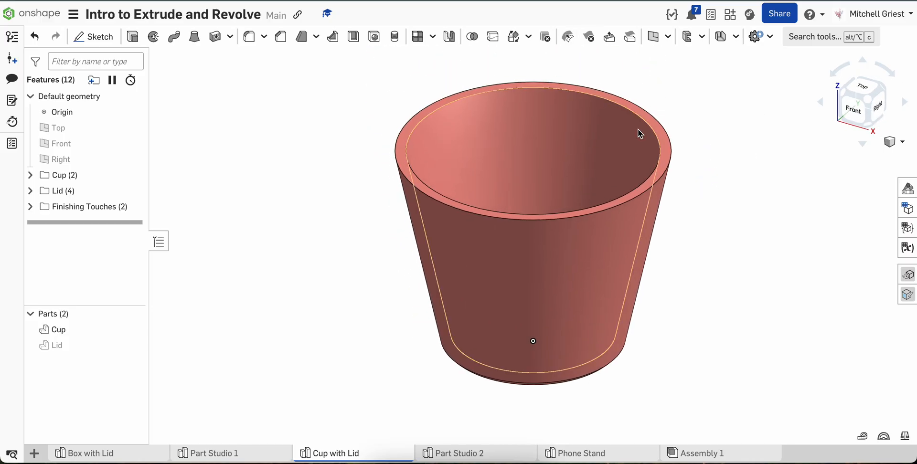
pyautogui.moveTo(308, 180)
pyautogui.mouseDown(button='right')
pyautogui.moveTo(299, 225)
pyautogui.moveTo(311, 159)
pyautogui.moveTo(310, 168)
pyautogui.mouseUp(button='right')
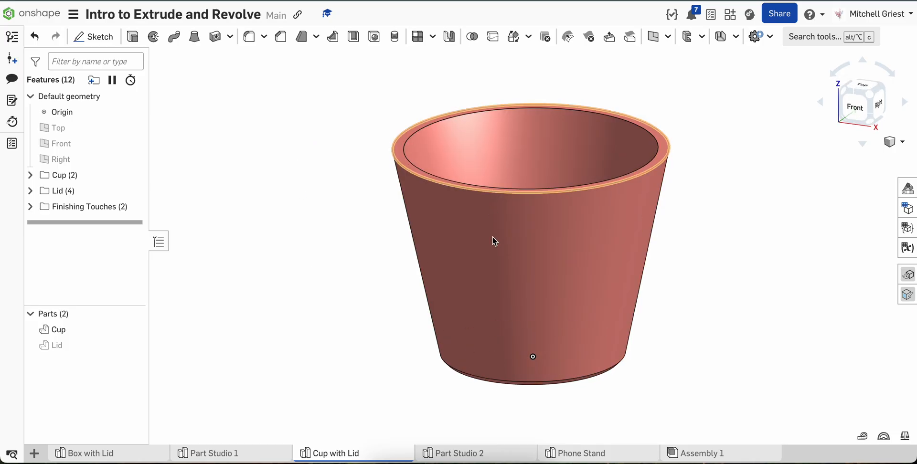
# Create an empty sketch on the Front plane in Part Studio 2.
pyautogui.click(463, 454)
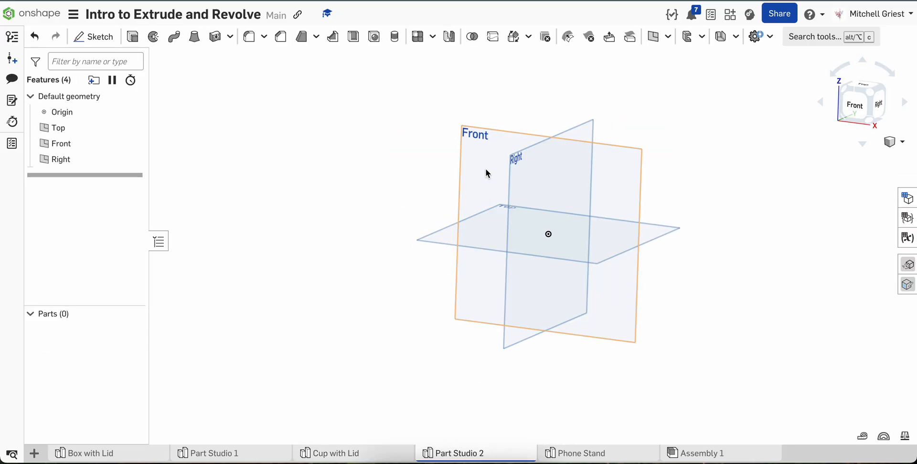
pyautogui.click(486, 168)
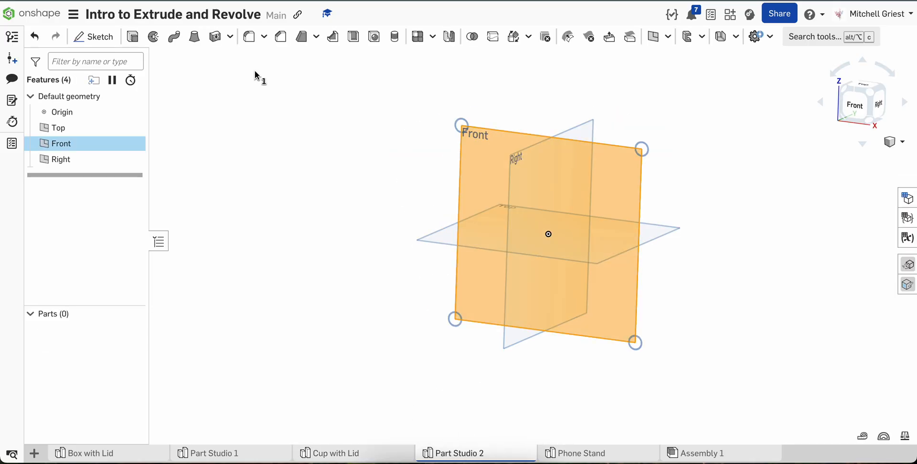
pyautogui.click(88, 37)
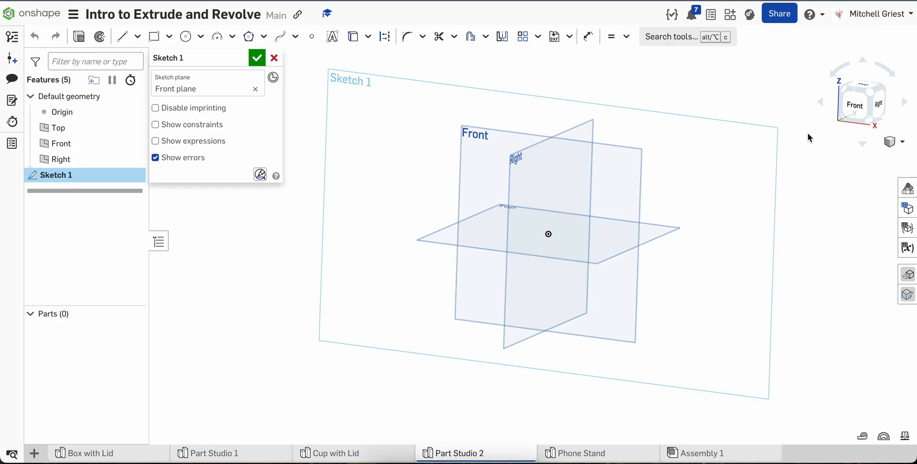
pyautogui.press('n')
pyautogui.scroll(3, 533, 235)
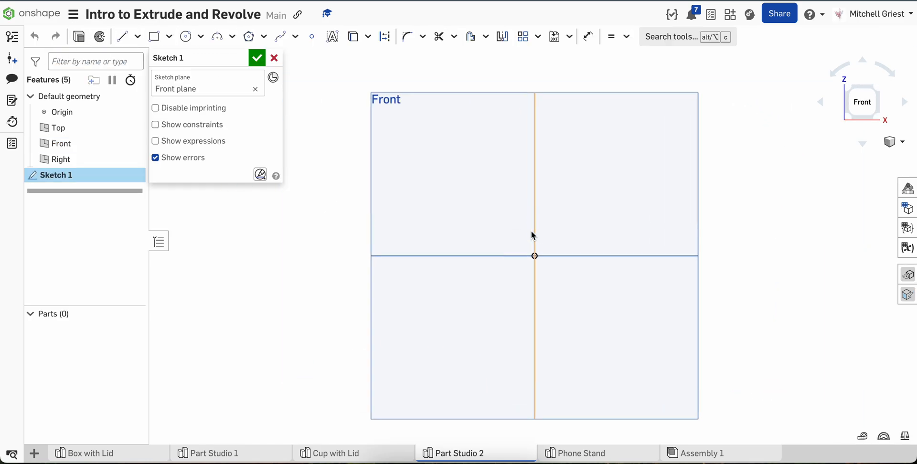
pyautogui.press('l')
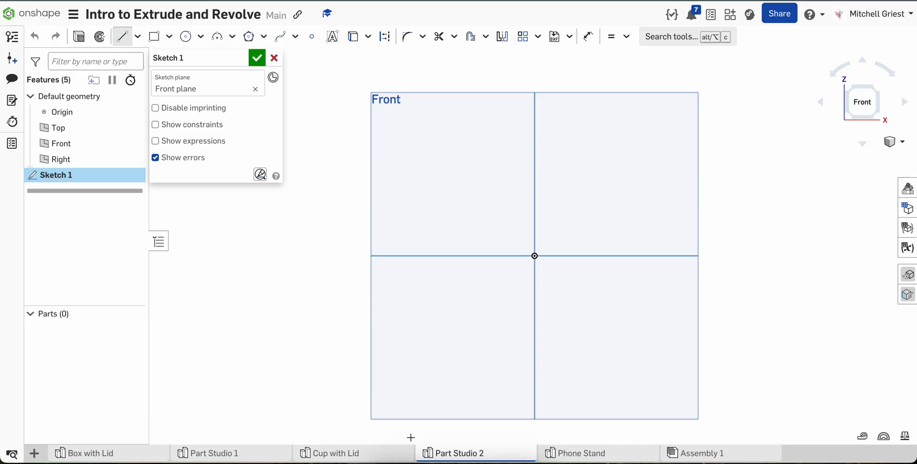
pyautogui.click(257, 57)
# Section the cup in the Cup with Lid tab along the Front plane and examine its cut wall and base from the front.
pyautogui.click(331, 449)
pyautogui.hotkey('shift', 'x')
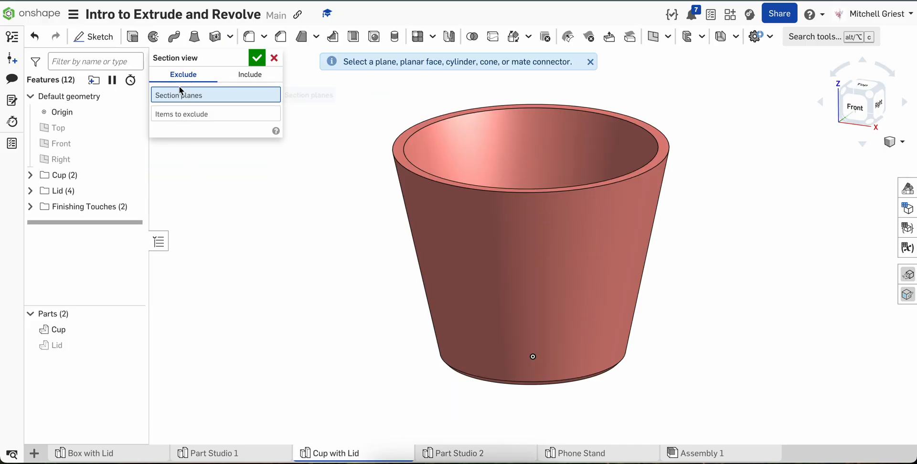
pyautogui.click(75, 142)
pyautogui.click(256, 58)
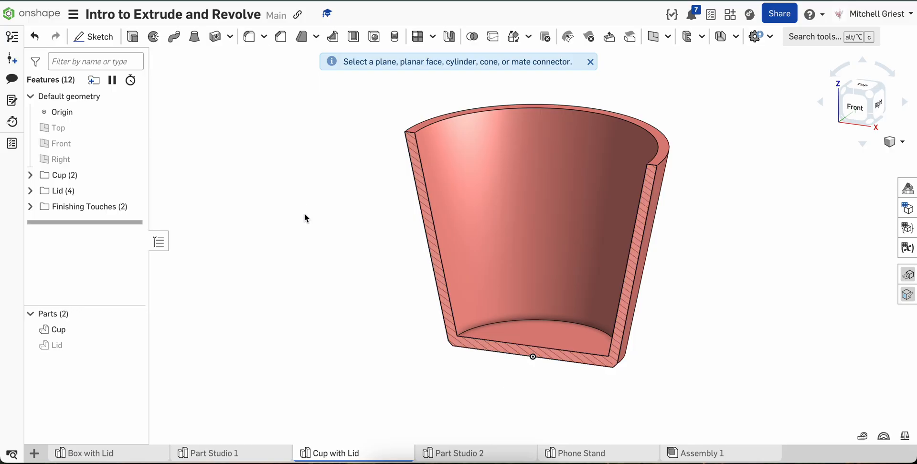
pyautogui.click(855, 106)
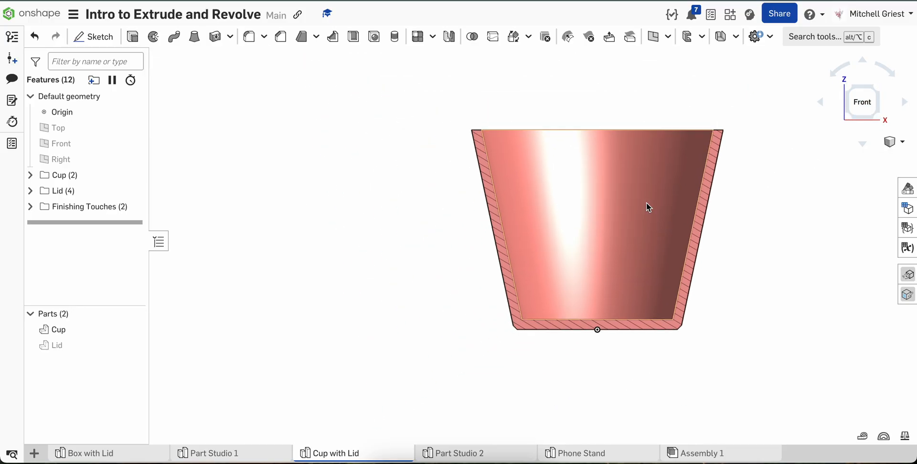
pyautogui.click(495, 224)
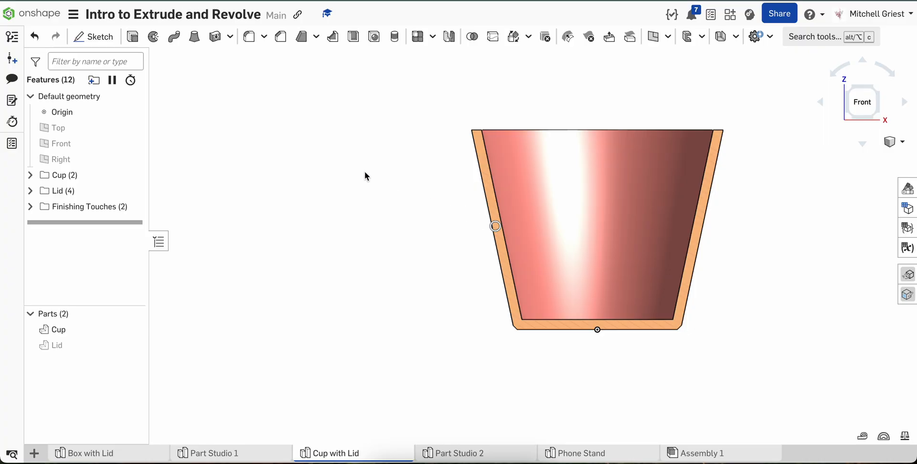
pyautogui.click(597, 330)
# Reopen the empty Front-plane sketch in Part Studio 2 and draw a closed tapered line profile from the origin, wider at the top.
pyautogui.click(453, 453)
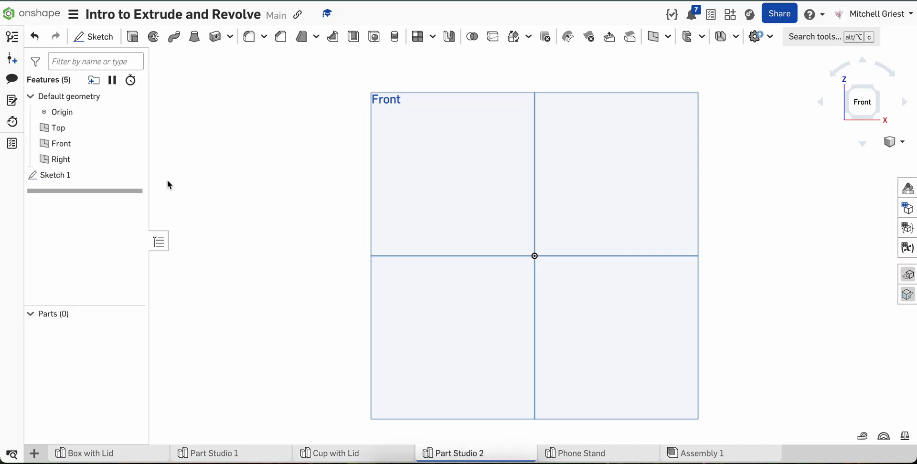
pyautogui.doubleClick(88, 176)
pyautogui.press('l')
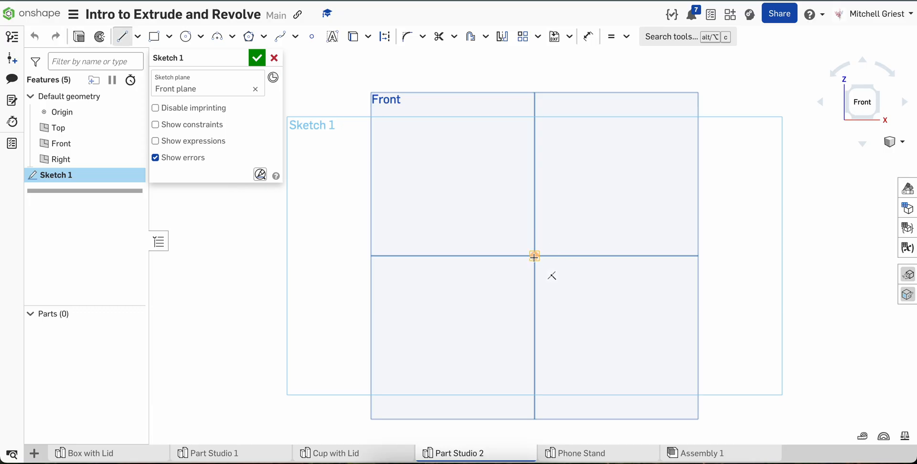
pyautogui.click(615, 256)
pyautogui.click(669, 80)
pyautogui.click(532, 80)
pyautogui.click(535, 256)
pyautogui.click(263, 63)
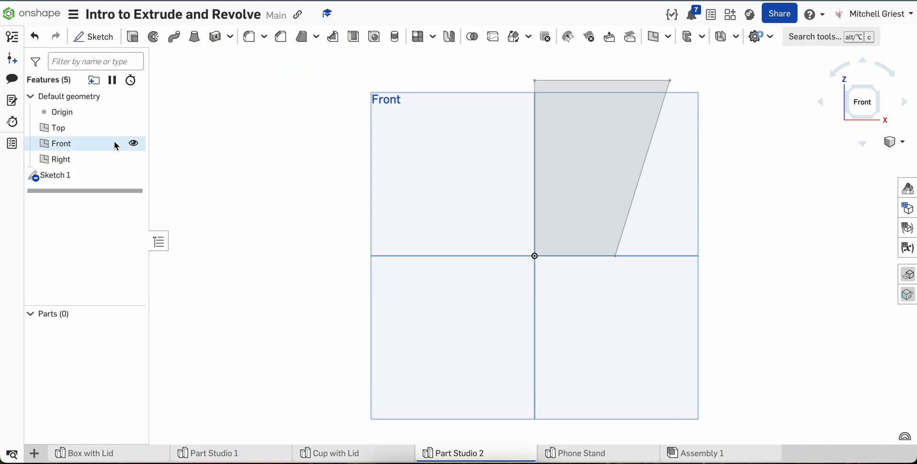
# Revolve the tapered profile fully as a new solid about its vertical edge through the origin.
pyautogui.click(84, 177)
pyautogui.click(153, 37)
pyautogui.click(205, 142)
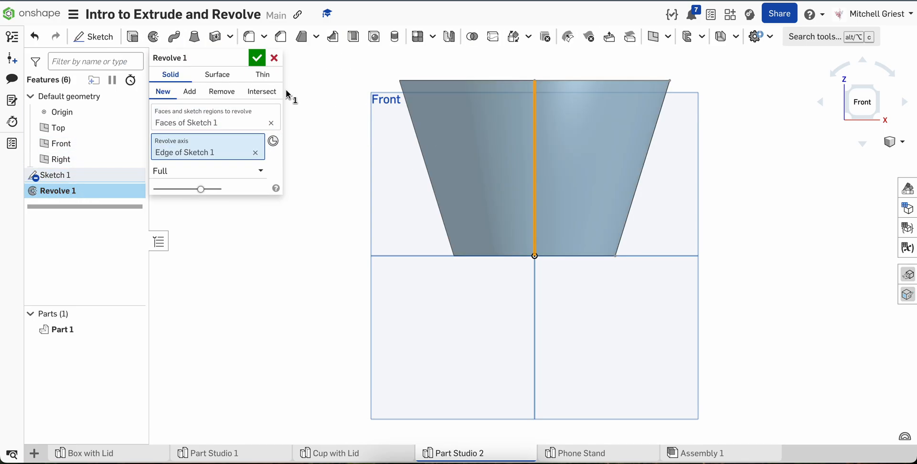
pyautogui.click(253, 56)
pyautogui.moveTo(322, 142); pyautogui.dragTo(298, 163, button='right')
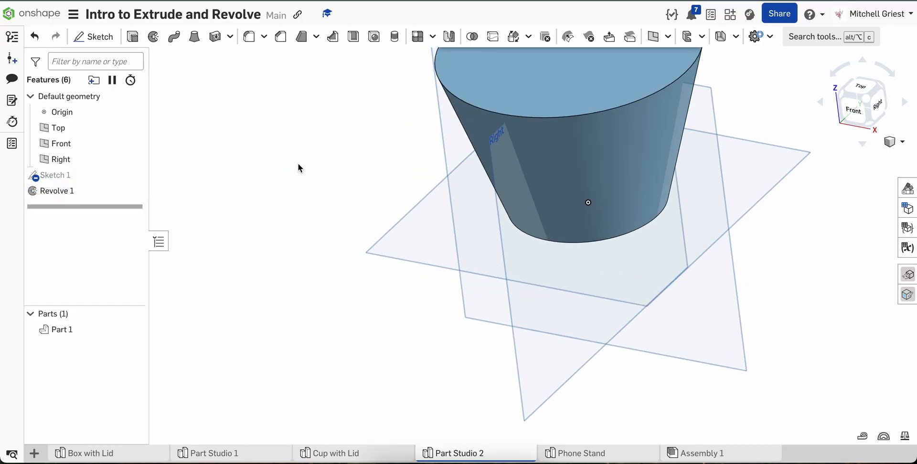
pyautogui.press('f')
pyautogui.moveTo(413, 116); pyautogui.dragTo(482, 154, button='right')
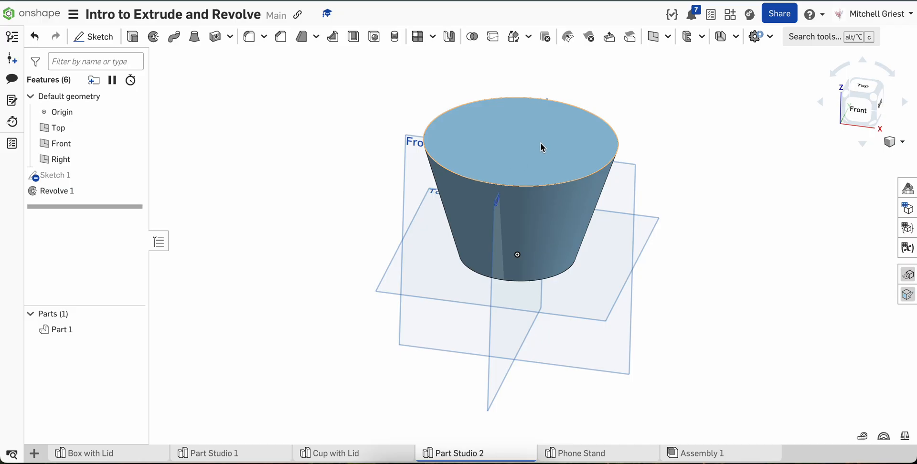
# Sketch a circle centred on the top face of the tapered body, smaller than the face.
pyautogui.click(508, 146)
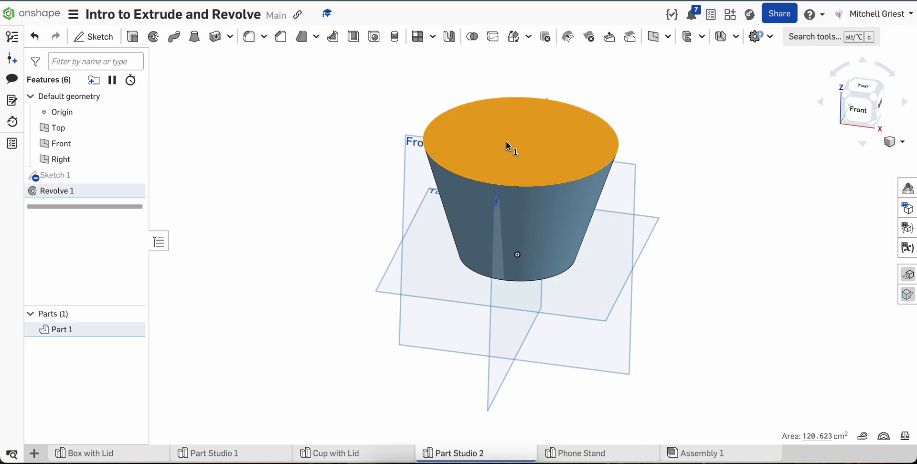
pyautogui.hotkey('shift', 's')
pyautogui.press('c')
pyautogui.click(520, 147)
pyautogui.click(556, 127)
pyautogui.click(258, 60)
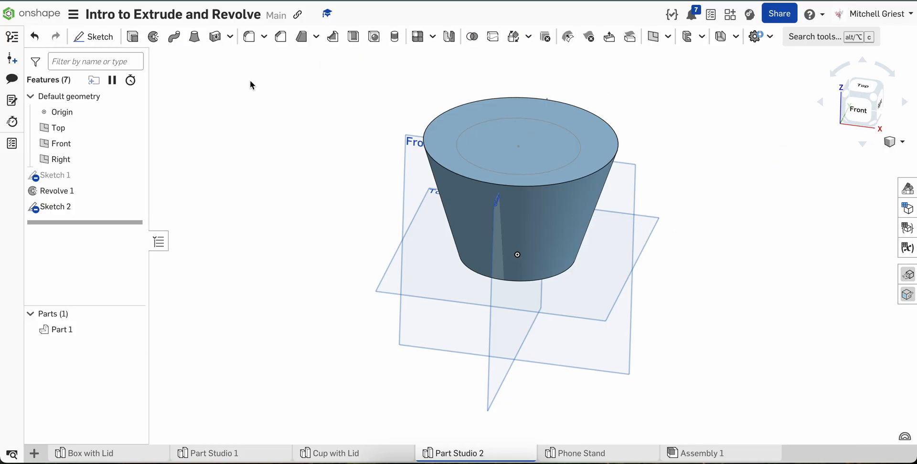
# Extrude the circle 6 cm down into the tapered body as a blind Remove cut and inspect the cavity.
pyautogui.click(55, 206)
pyautogui.hotkey('shift', 'e')
pyautogui.click(221, 91)
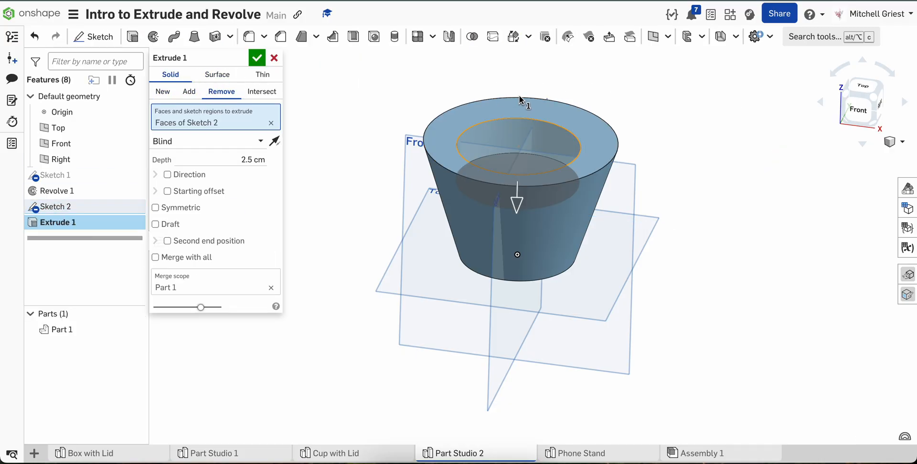
pyautogui.moveTo(518, 181); pyautogui.dragTo(516, 250)
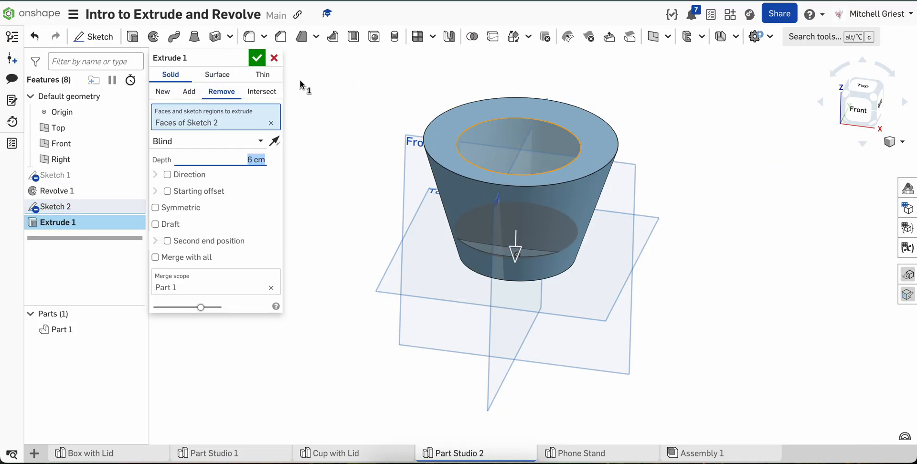
pyautogui.click(257, 58)
pyautogui.moveTo(334, 129); pyautogui.dragTo(342, 102, button='right')
pyautogui.moveTo(393, 191); pyautogui.dragTo(382, 231, button='right')
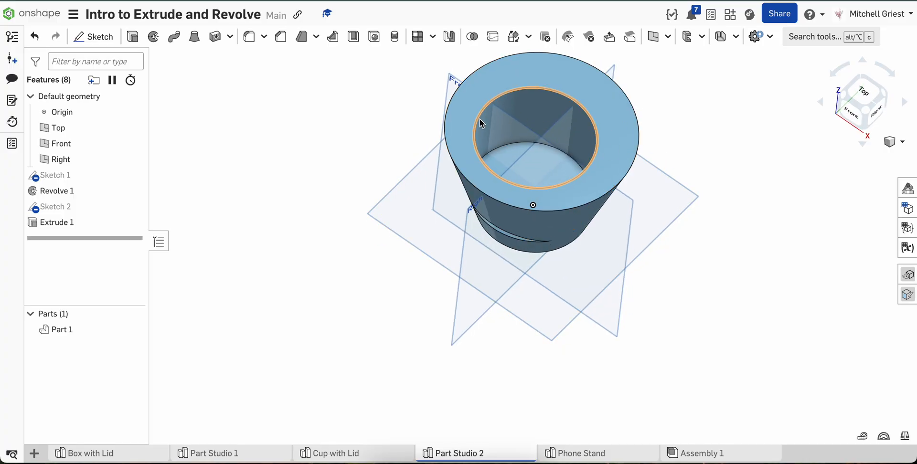
pyautogui.moveTo(419, 145); pyautogui.dragTo(432, 127, button='right')
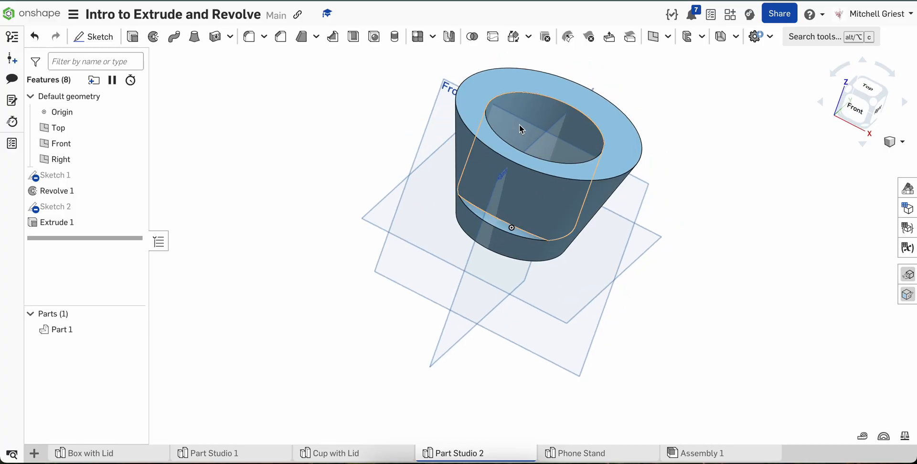
# Compare the cavity's straight wall with the slanted outer wall, and delete the cut extrude and its circle sketch.
pyautogui.click(523, 125)
pyautogui.click(342, 117)
pyautogui.click(458, 152)
pyautogui.click(342, 124)
pyautogui.click(83, 221)
pyautogui.press('Delete')
pyautogui.moveTo(302, 181)
pyautogui.mouseDown(button='right')
pyautogui.moveTo(338, 159)
pyautogui.moveTo(368, 159)
pyautogui.moveTo(305, 188)
pyautogui.mouseUp(button='right')
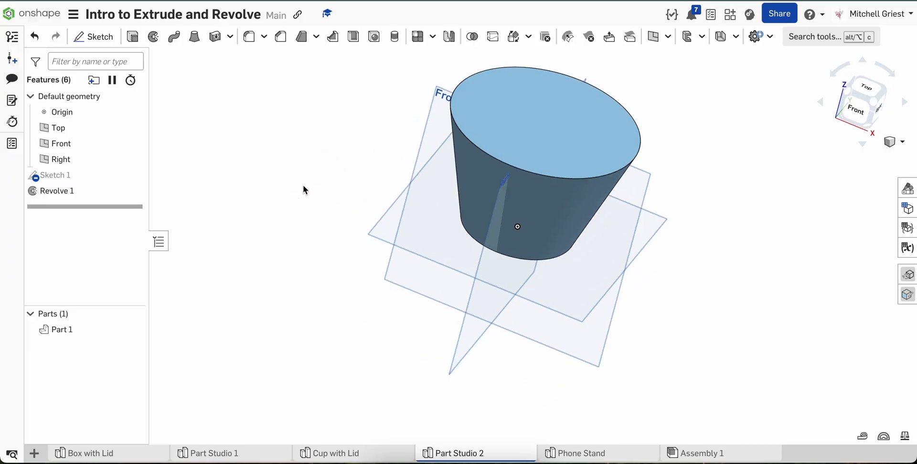
# Check the wall section in the Cup with Lid studio, return to Part Studio 2 and reopen the revolve's profile sketch for editing.
pyautogui.click(353, 456)
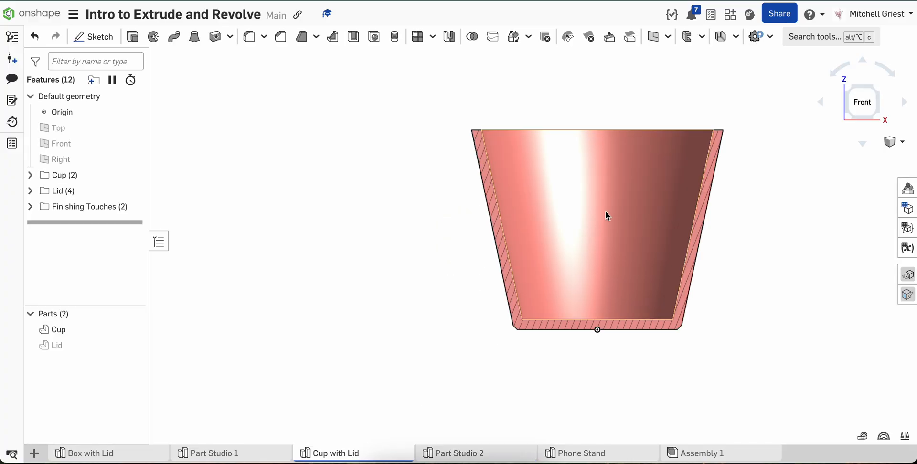
pyautogui.click(444, 453)
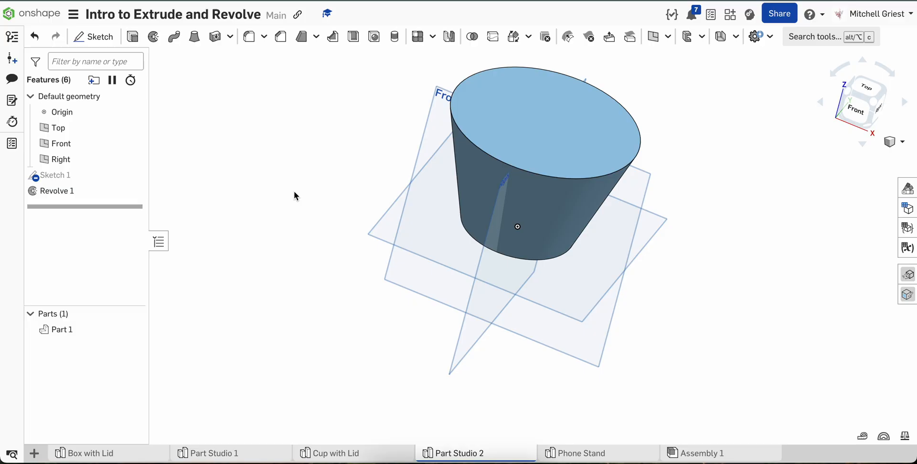
pyautogui.doubleClick(75, 174)
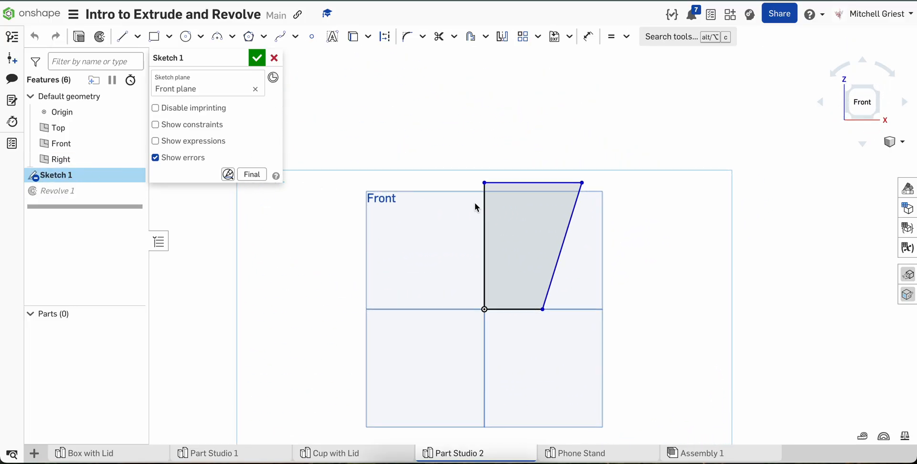
pyautogui.press('u')
pyautogui.press('Escape')
pyautogui.moveTo(471, 148)
pyautogui.mouseDown()
pyautogui.moveTo(519, 255)
pyautogui.moveTo(454, 242)
pyautogui.mouseUp()
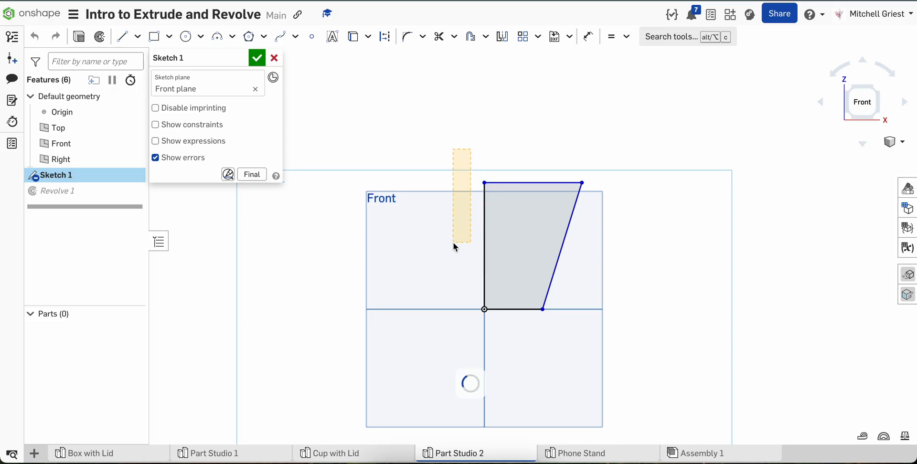
# Sketch an inner base line about 2.9 cm long from the vertical edge, continuing as a slanted line up to the profile's top edge.
pyautogui.press('l')
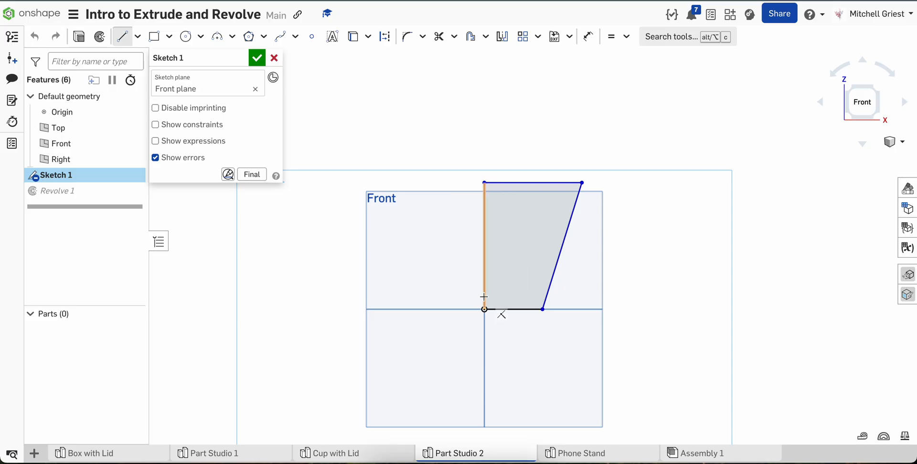
pyautogui.click(529, 297)
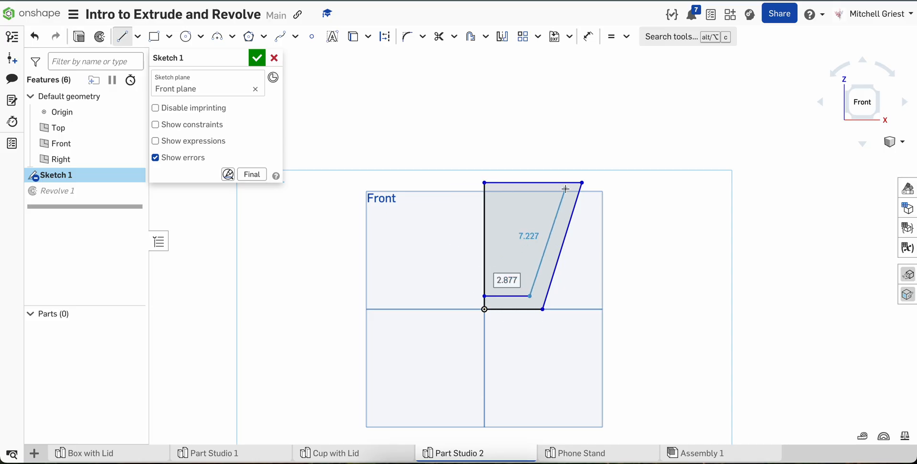
pyautogui.click(565, 183)
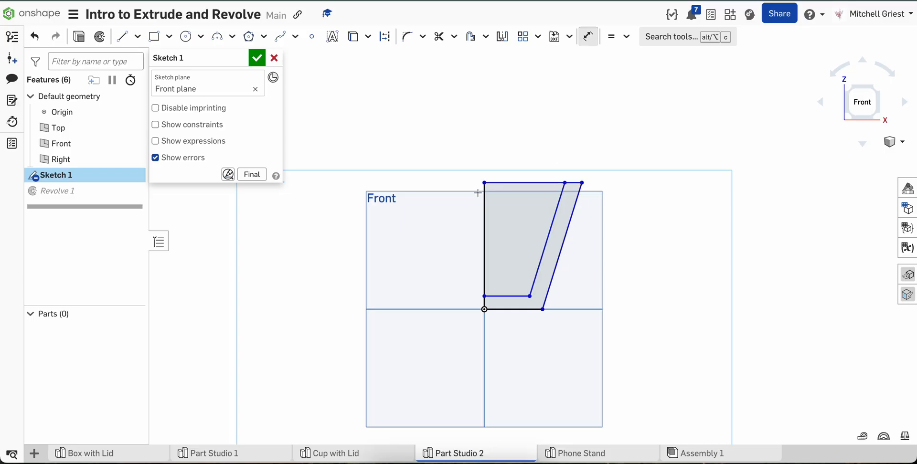
# Trim the vertical and top edges bounding the inner region, and accept the sketch to rebuild the revolve as a hollow cup.
pyautogui.press('m')
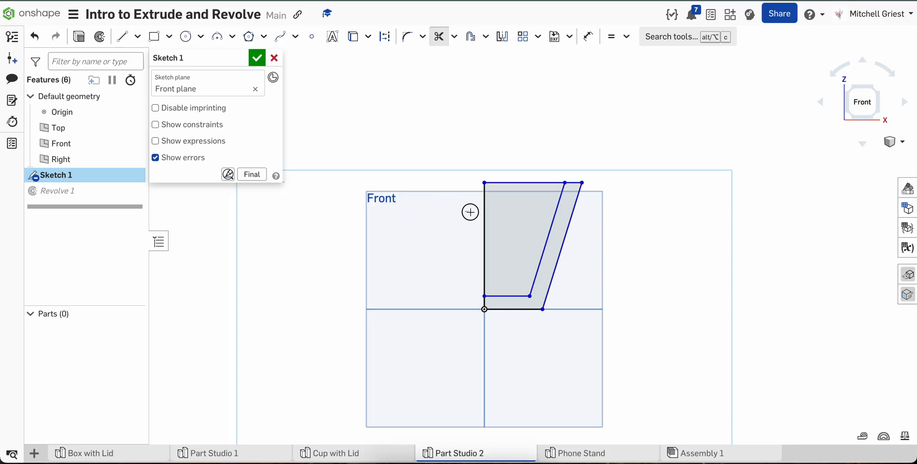
pyautogui.click(485, 212)
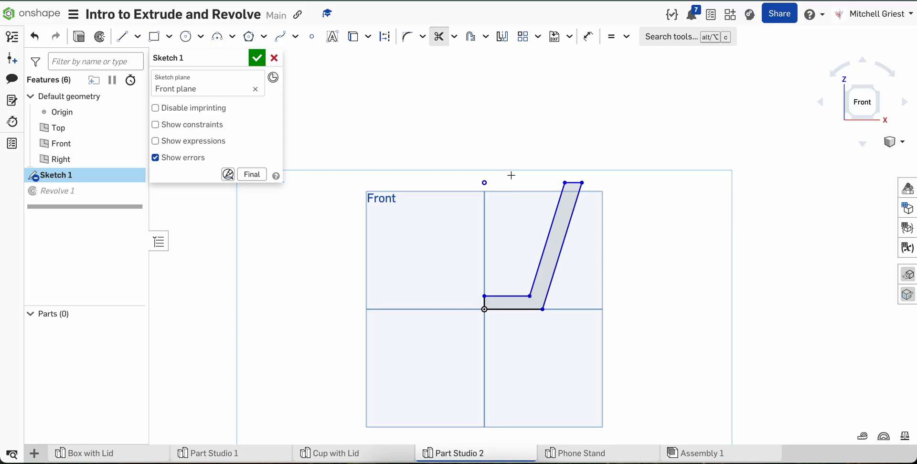
pyautogui.press('u')
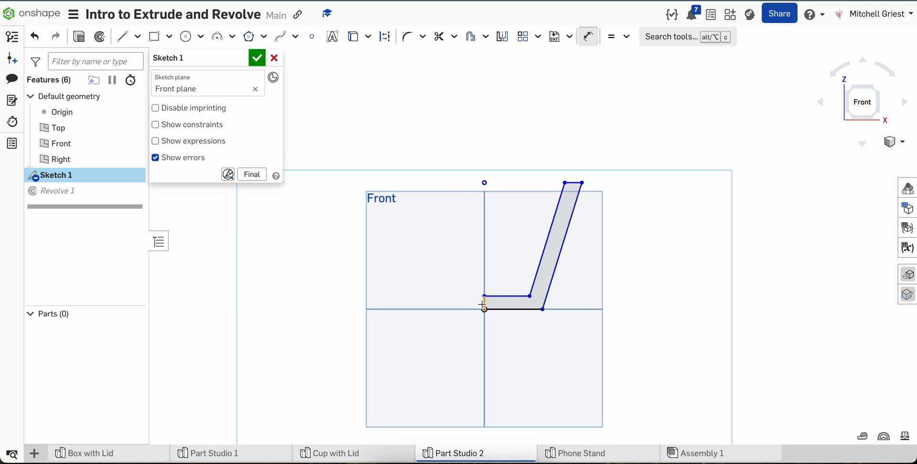
pyautogui.click(257, 58)
pyautogui.moveTo(331, 124); pyautogui.dragTo(322, 141, button='right')
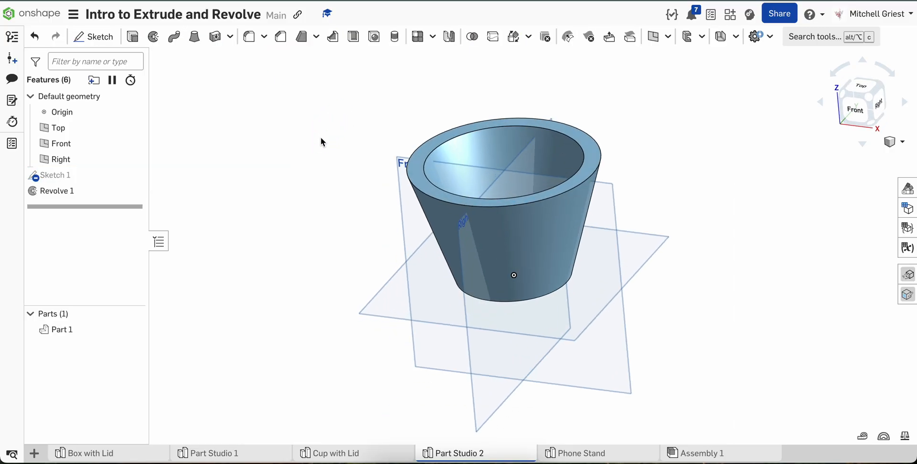
# Highlight the profile sketch on the revolved cup and examine how its outline forms the wall and base from several angles.
pyautogui.click(133, 175)
pyautogui.click(97, 182)
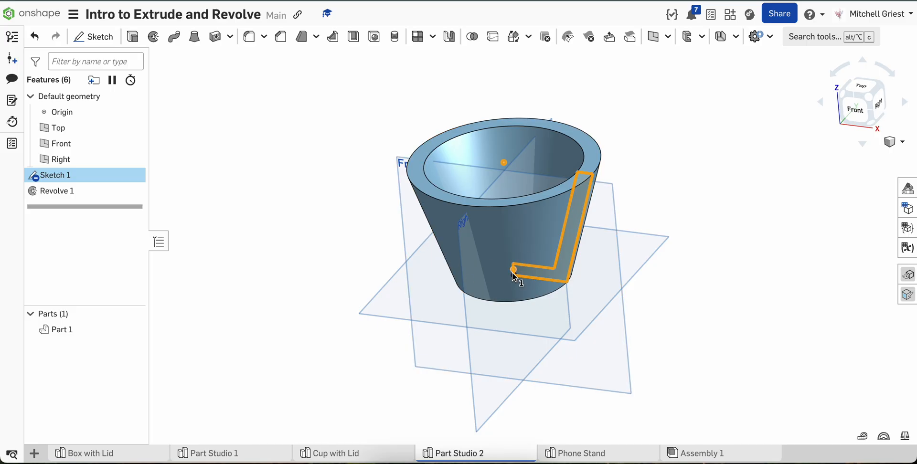
pyautogui.moveTo(388, 164); pyautogui.dragTo(409, 159, button='right')
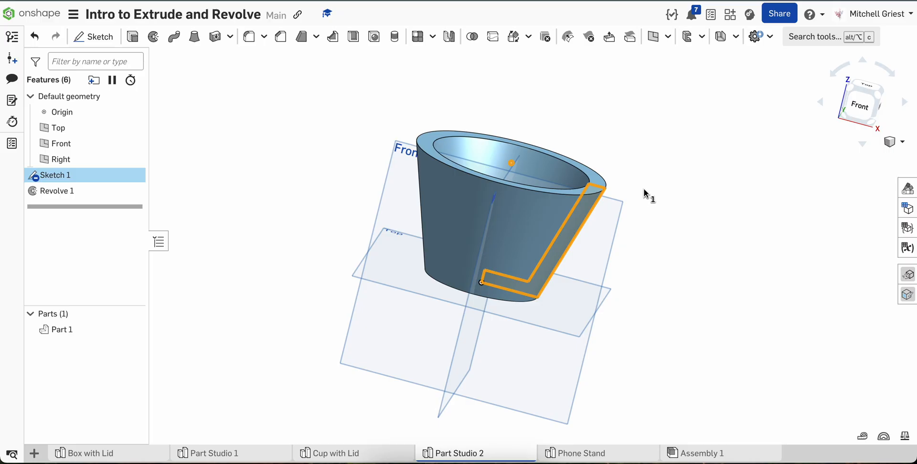
pyautogui.scroll(3, 505, 281)
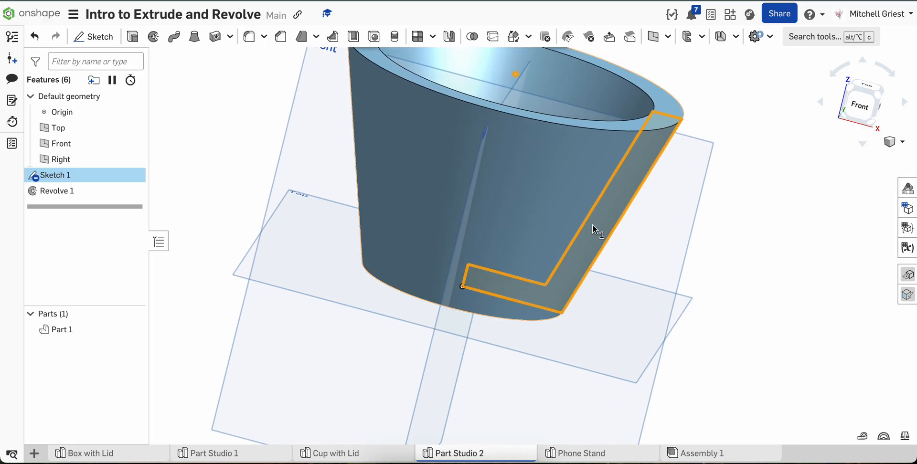
pyautogui.moveTo(522, 229); pyautogui.dragTo(508, 266, button='right')
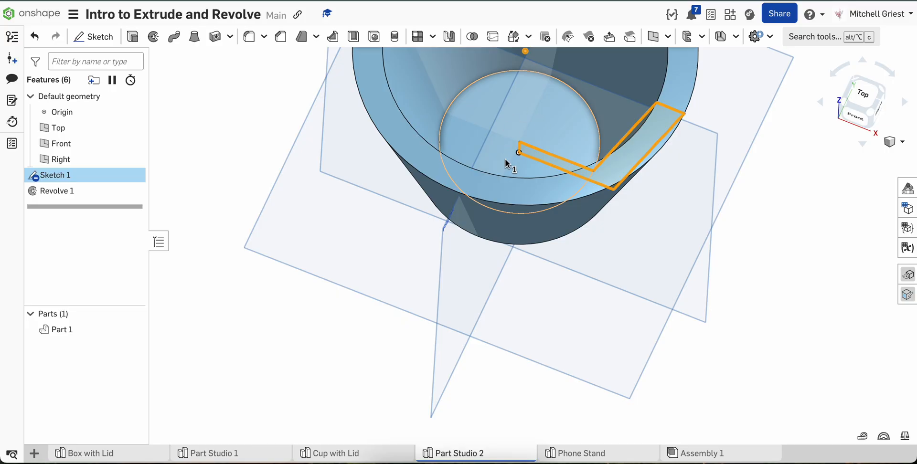
pyautogui.scroll(-2, 505, 161)
pyautogui.moveTo(504, 200); pyautogui.dragTo(516, 173, button='right')
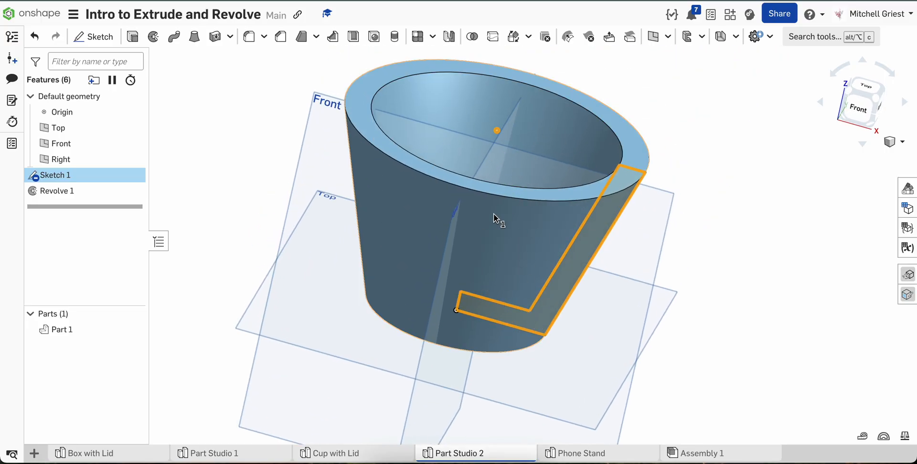
# Reopen the profile sketch and dimension the short vertical edge at the origin to 0.3 cm as the base thickness.
pyautogui.doubleClick(96, 179)
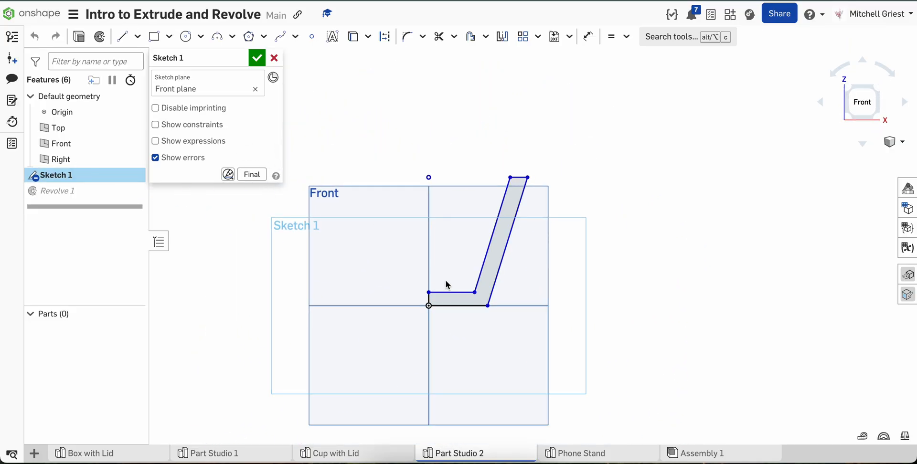
pyautogui.scroll(3, 448, 286)
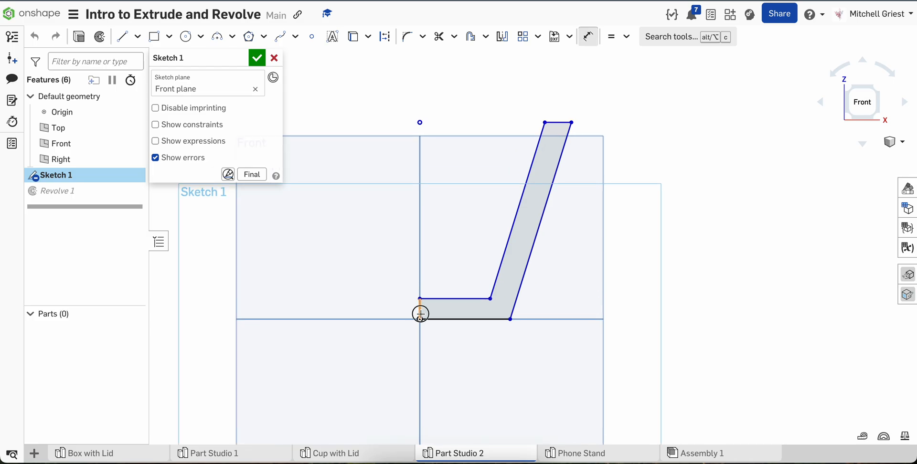
pyautogui.click(420, 314)
pyautogui.click(384, 275)
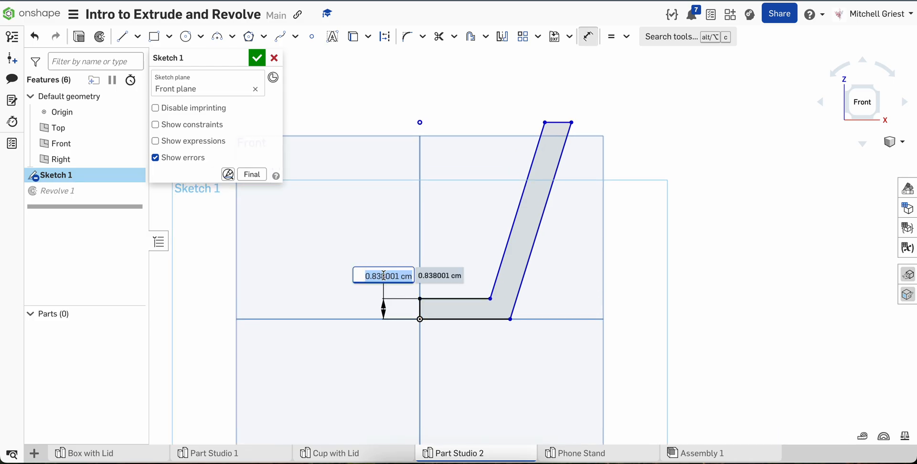
pyautogui.write('0.3')
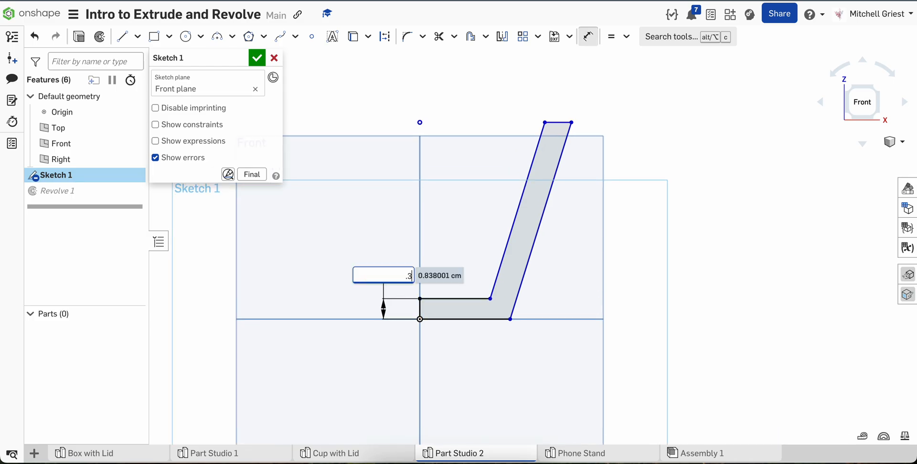
pyautogui.press('Return')
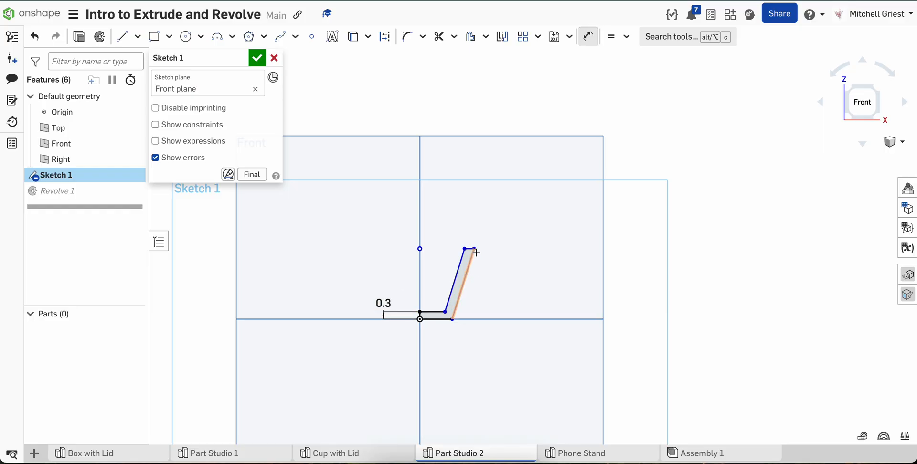
# Move the outer wall's top corner up and outward, and constrain the inner and outer slanted lines to be parallel.
pyautogui.moveTo(477, 254)
pyautogui.mouseDown()
pyautogui.moveTo(551, 205)
pyautogui.moveTo(521, 220)
pyautogui.moveTo(527, 213)
pyautogui.moveTo(550, 220)
pyautogui.moveTo(511, 216)
pyautogui.moveTo(512, 238)
pyautogui.moveTo(473, 257)
pyautogui.moveTo(532, 260)
pyautogui.moveTo(497, 243)
pyautogui.moveTo(527, 211)
pyautogui.mouseUp()
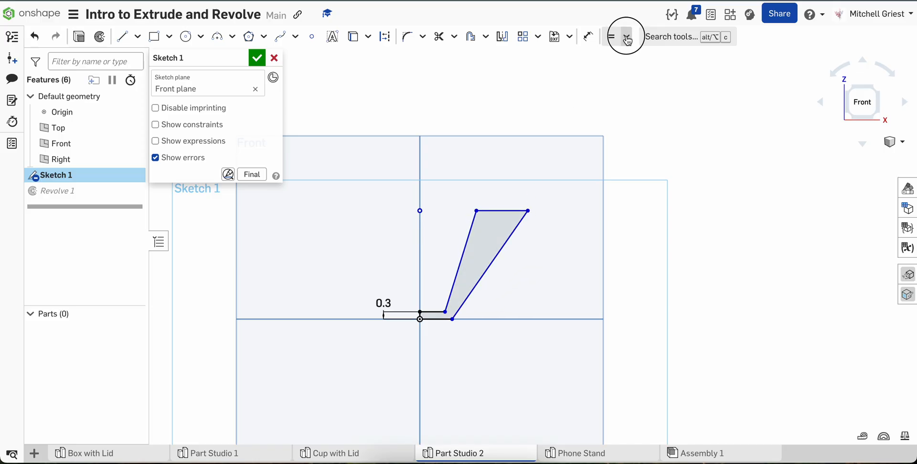
pyautogui.click(627, 37)
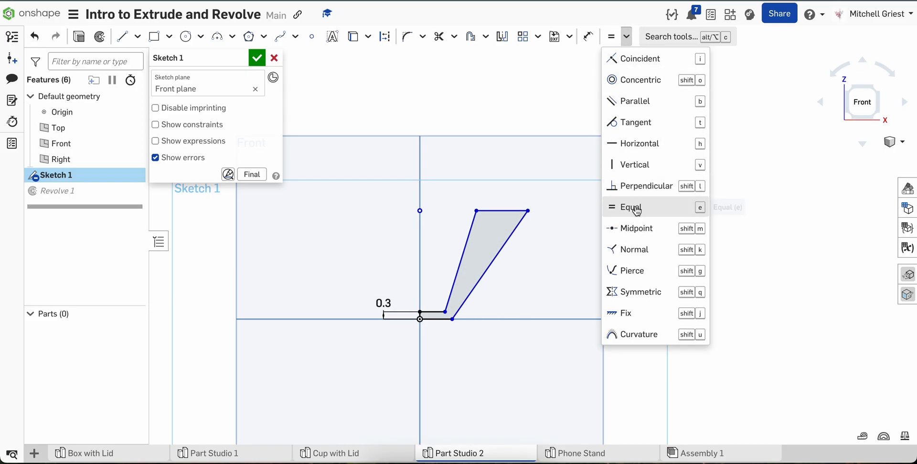
pyautogui.click(665, 108)
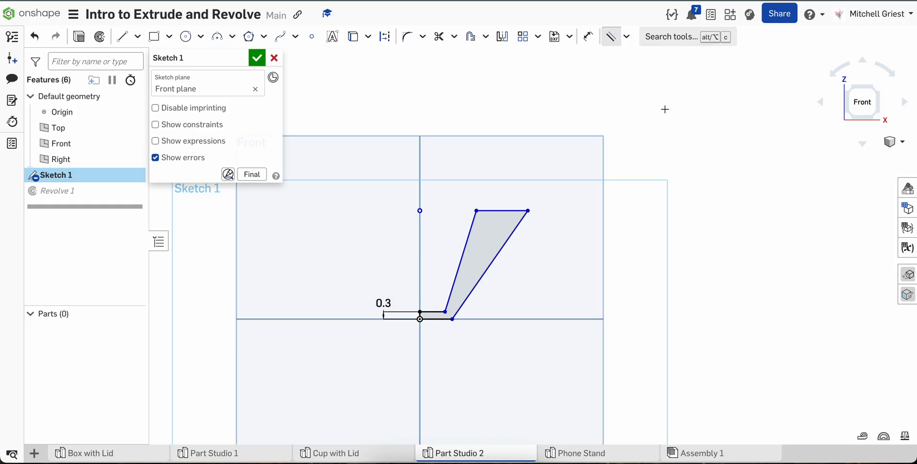
pyautogui.click(486, 266)
pyautogui.press('Escape')
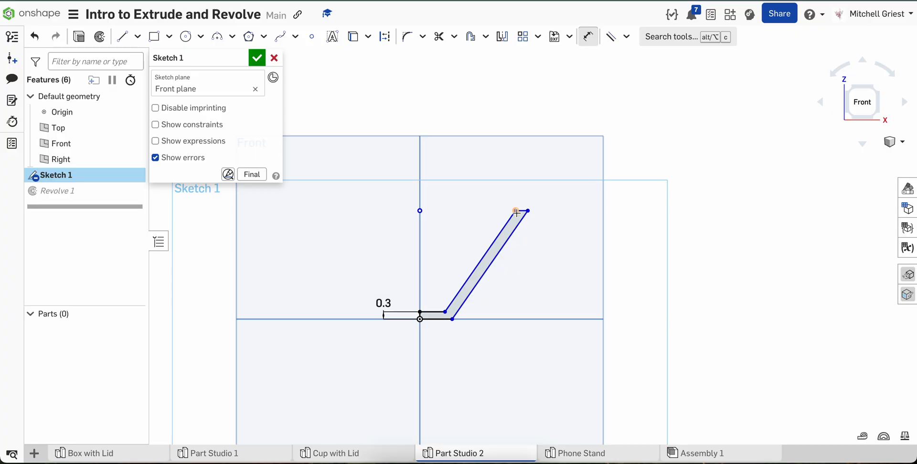
# Move the wall's top inner corner inward to steepen the wall, and shift the outer base corner slightly outward.
pyautogui.moveTo(516, 211)
pyautogui.mouseDown()
pyautogui.moveTo(452, 210)
pyautogui.moveTo(544, 214)
pyautogui.moveTo(472, 274)
pyautogui.moveTo(529, 219)
pyautogui.moveTo(473, 252)
pyautogui.moveTo(454, 248)
pyautogui.moveTo(465, 251)
pyautogui.moveTo(475, 208)
pyautogui.mouseUp()
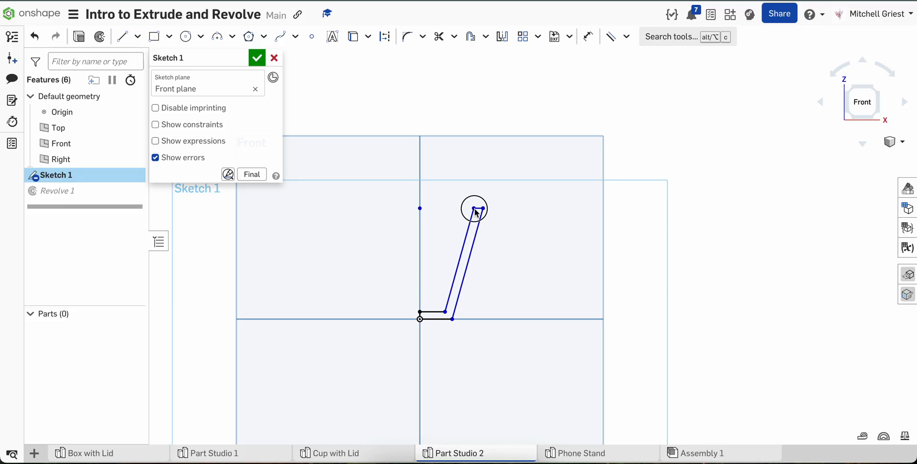
pyautogui.scroll(3, 448, 303)
pyautogui.moveTo(457, 328)
pyautogui.mouseDown()
pyautogui.moveTo(500, 327)
pyautogui.moveTo(460, 329)
pyautogui.mouseUp()
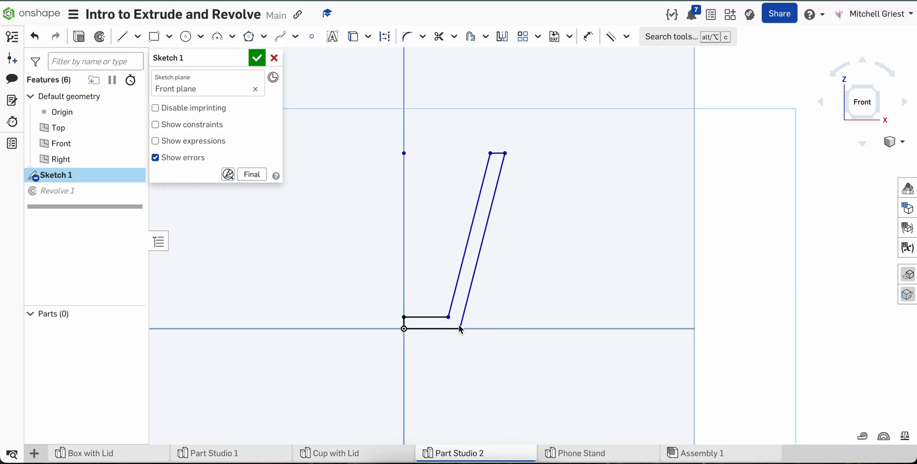
# Dimension the base from the vertical edge at the origin to the outer bottom corner as 2 cm.
pyautogui.press('u')
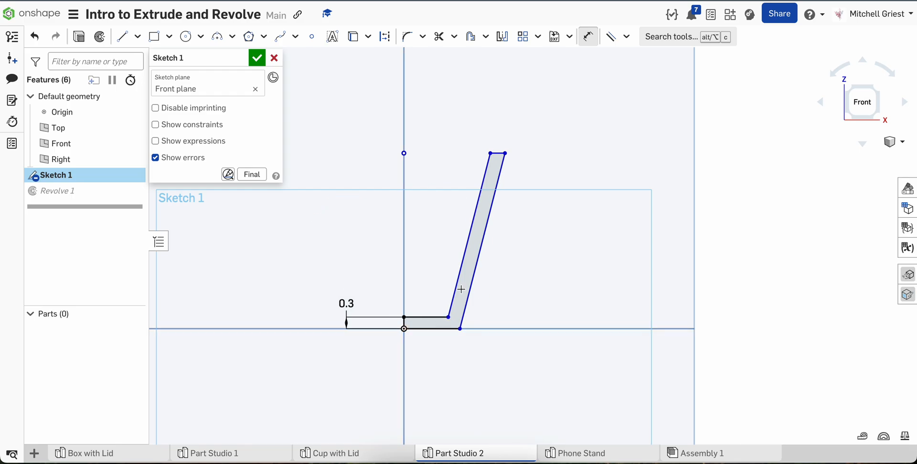
pyautogui.click(405, 323)
pyautogui.click(460, 328)
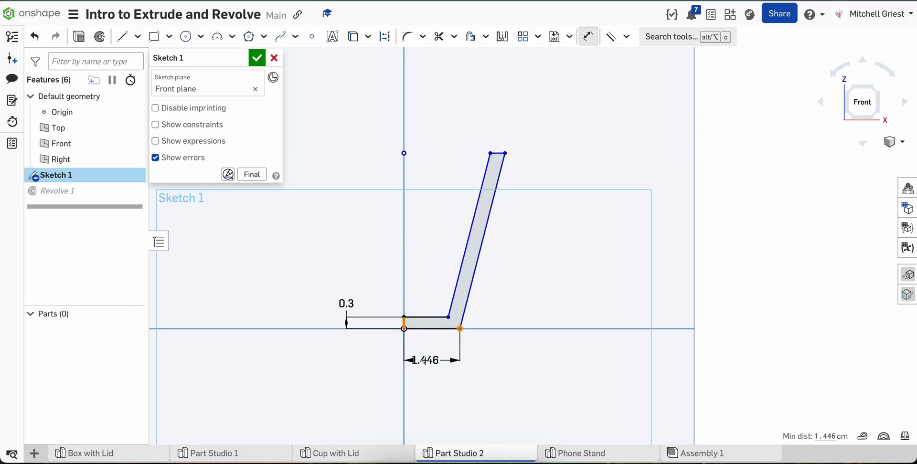
pyautogui.click(433, 359)
pyautogui.write('2')
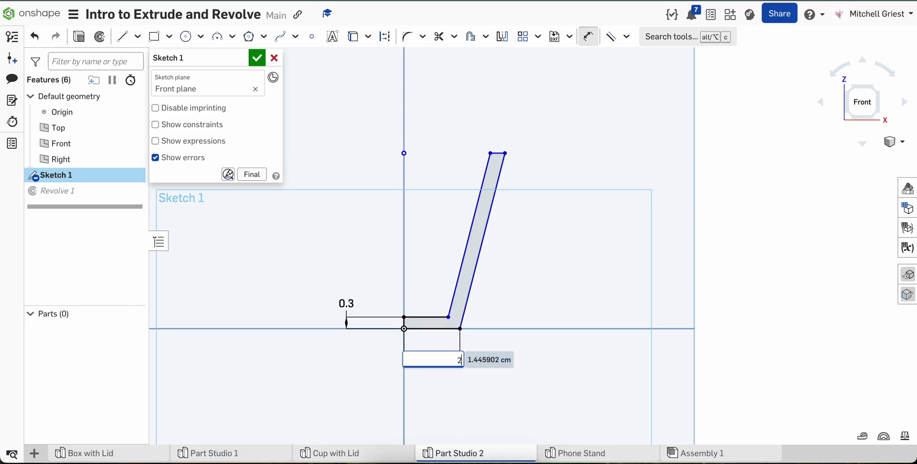
pyautogui.press('Return')
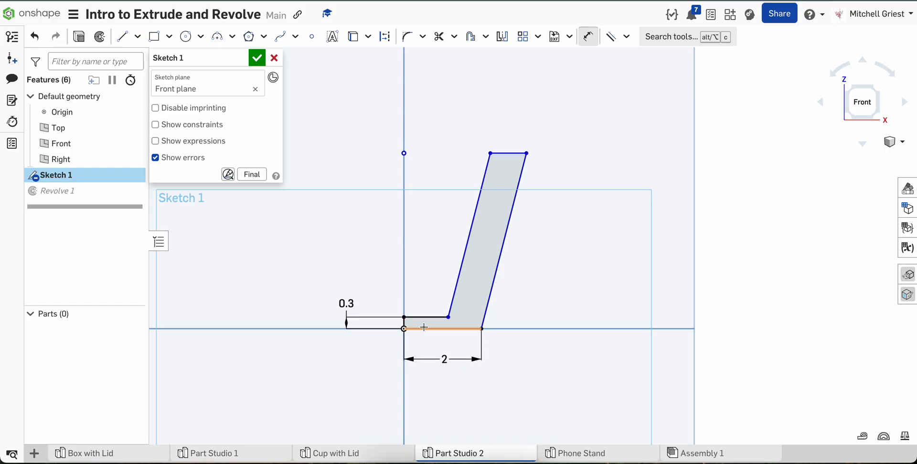
pyautogui.click(428, 329)
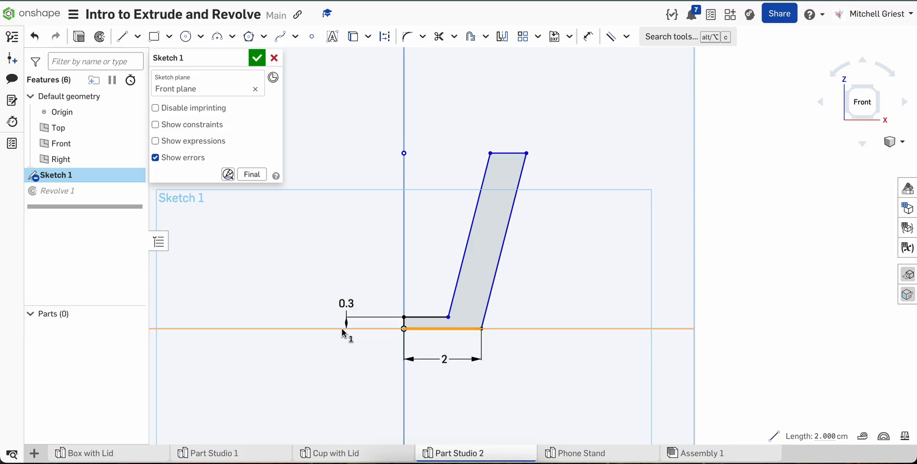
pyautogui.click(433, 268)
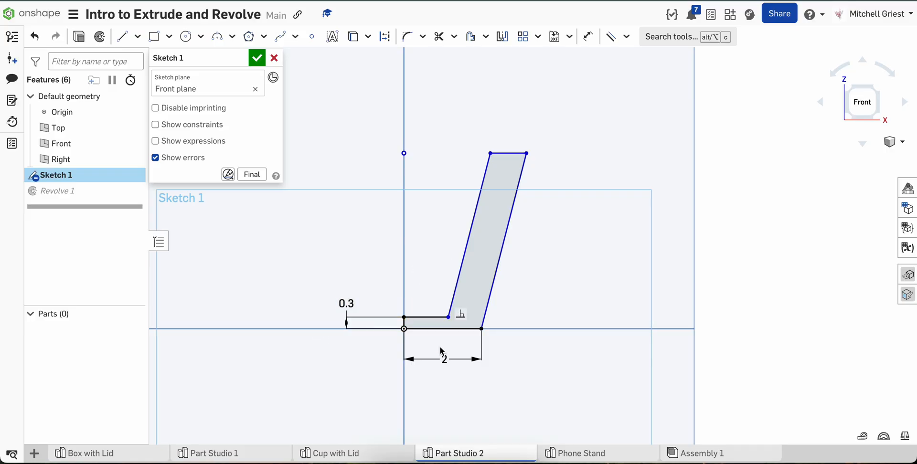
# Dimension the slanted wall's top edge to 0.3 cm and shift its inner top corner slightly outward.
pyautogui.press('o')
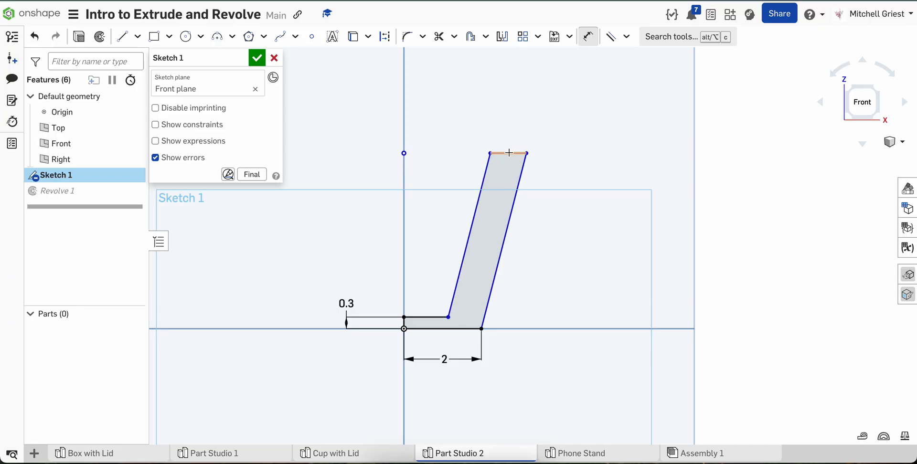
pyautogui.click(513, 154)
pyautogui.click(554, 128)
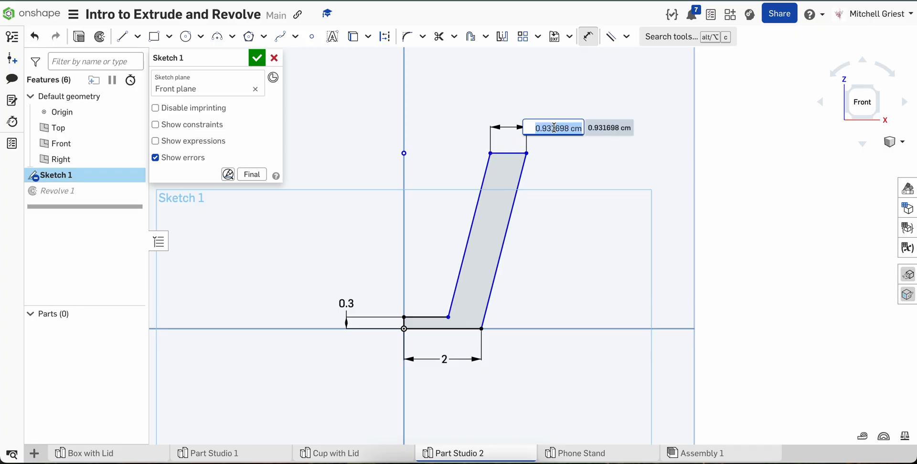
pyautogui.write('0.3')
pyautogui.press('Return')
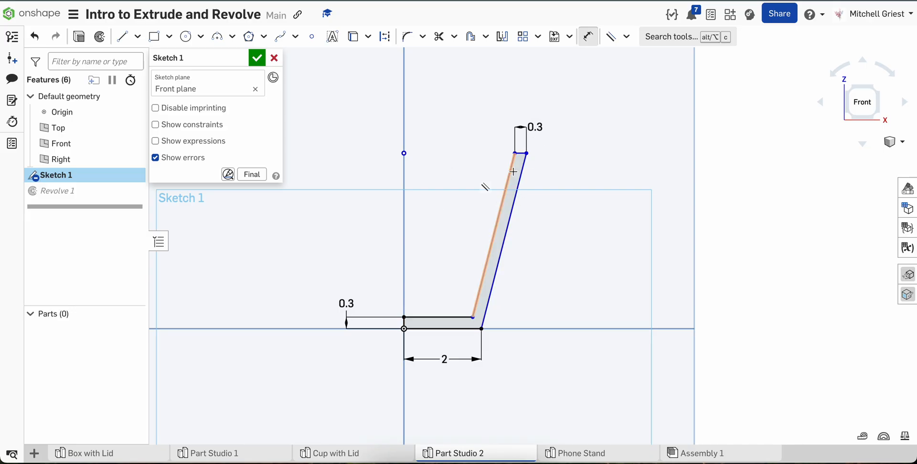
pyautogui.press('Escape')
pyautogui.moveTo(515, 155)
pyautogui.mouseDown()
pyautogui.moveTo(570, 163)
pyautogui.moveTo(457, 159)
pyautogui.moveTo(507, 161)
pyautogui.moveTo(500, 193)
pyautogui.moveTo(505, 151)
pyautogui.moveTo(501, 159)
pyautogui.moveTo(625, 169)
pyautogui.moveTo(454, 161)
pyautogui.moveTo(557, 160)
pyautogui.moveTo(519, 157)
pyautogui.mouseUp()
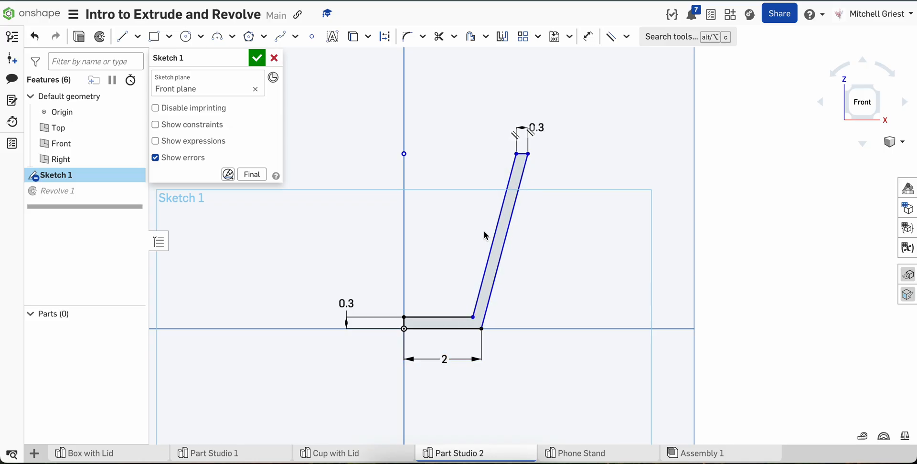
# Dimension the angle between the outer slanted wall line and the horizontal Top plane line as 80 degrees.
pyautogui.press('d')
pyautogui.press('d')
pyautogui.click(490, 293)
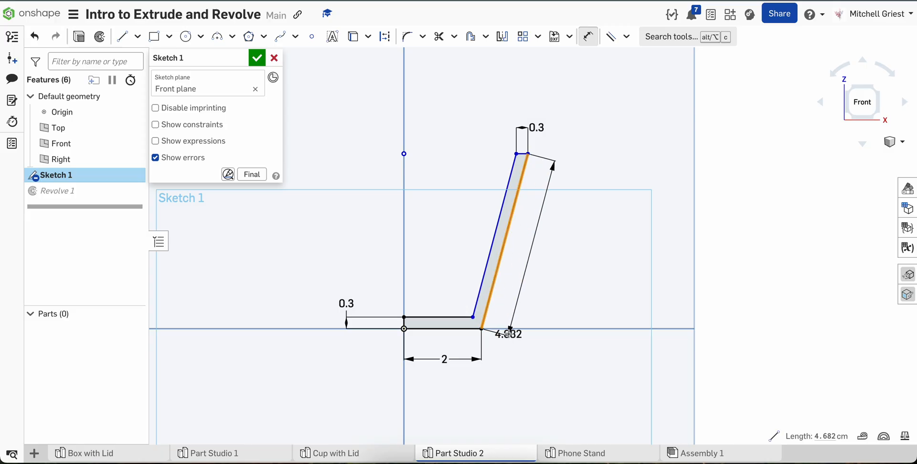
pyautogui.click(509, 328)
pyautogui.click(535, 291)
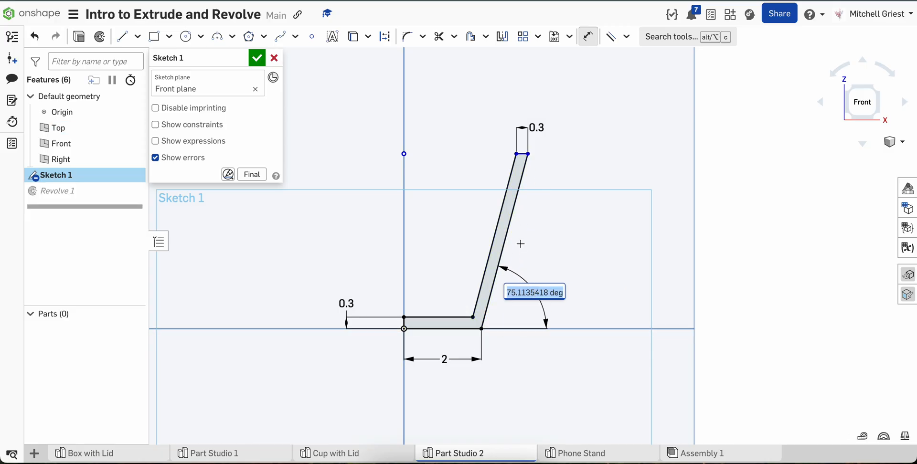
pyautogui.write('80')
pyautogui.press('Return')
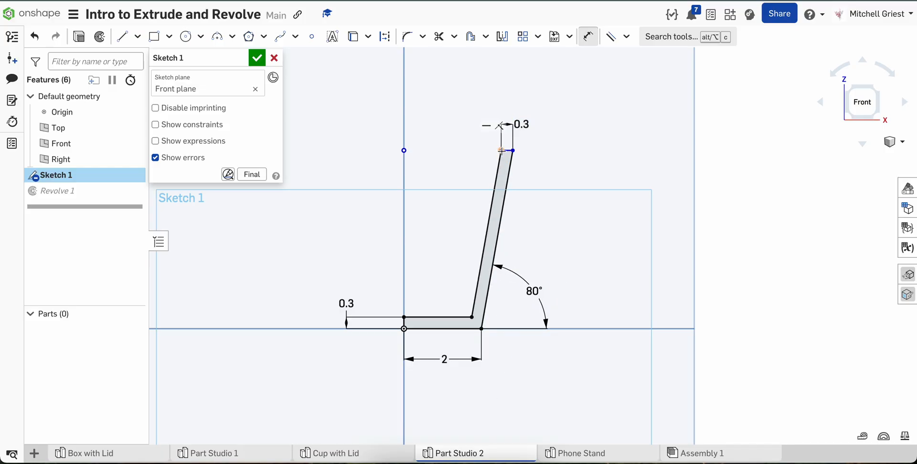
# Dimension the height from the Top plane line to the wall's top edge as 5 cm.
pyautogui.moveTo(502, 153)
pyautogui.mouseDown()
pyautogui.moveTo(501, 132)
pyautogui.moveTo(498, 154)
pyautogui.moveTo(514, 150)
pyautogui.mouseUp()
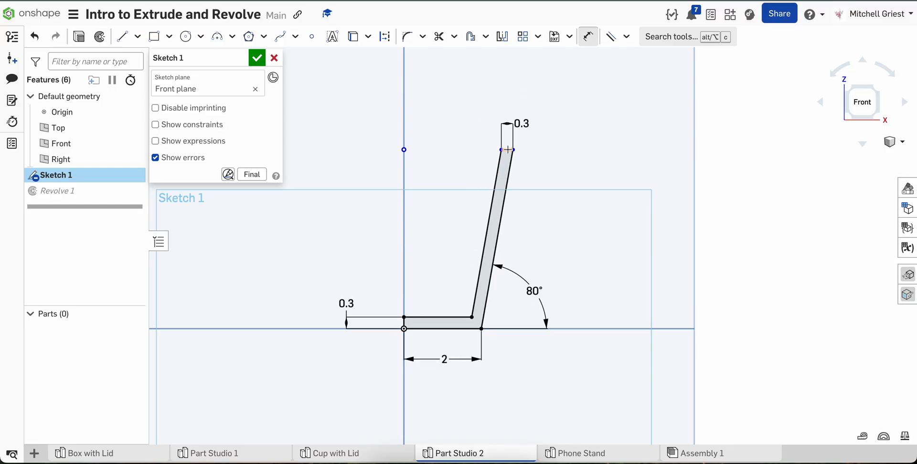
pyautogui.click(508, 150)
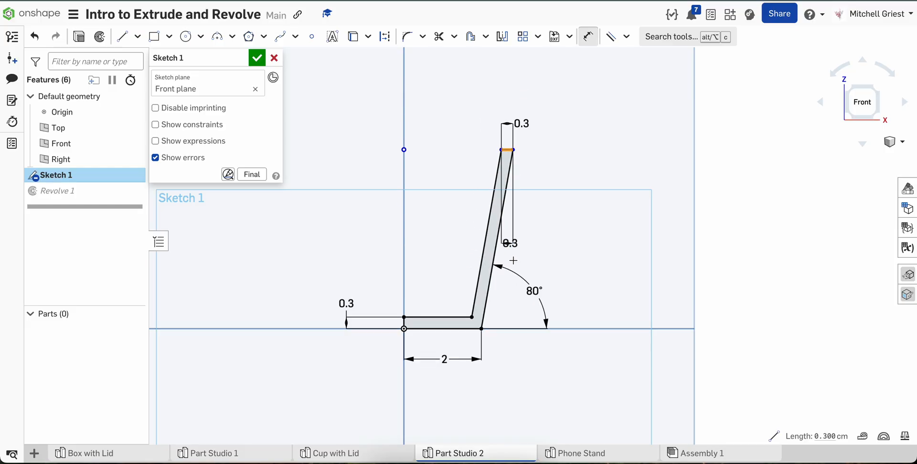
pyautogui.click(559, 329)
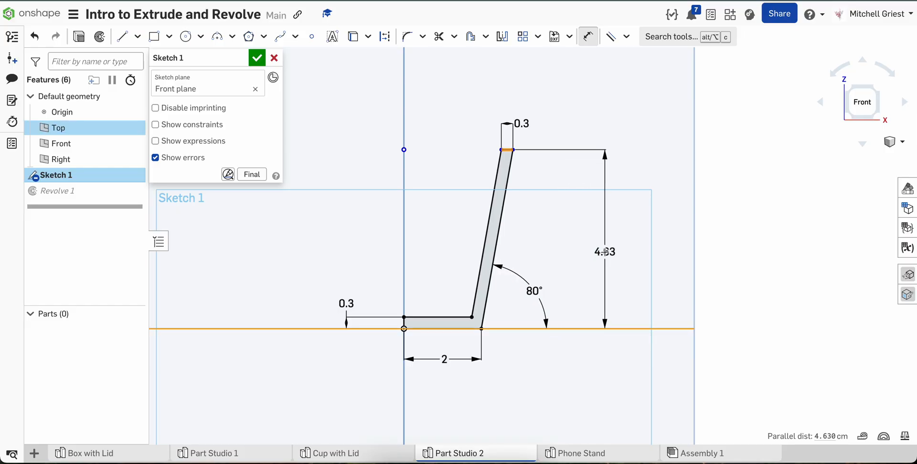
pyautogui.click(605, 253)
pyautogui.write('5')
pyautogui.press('Return')
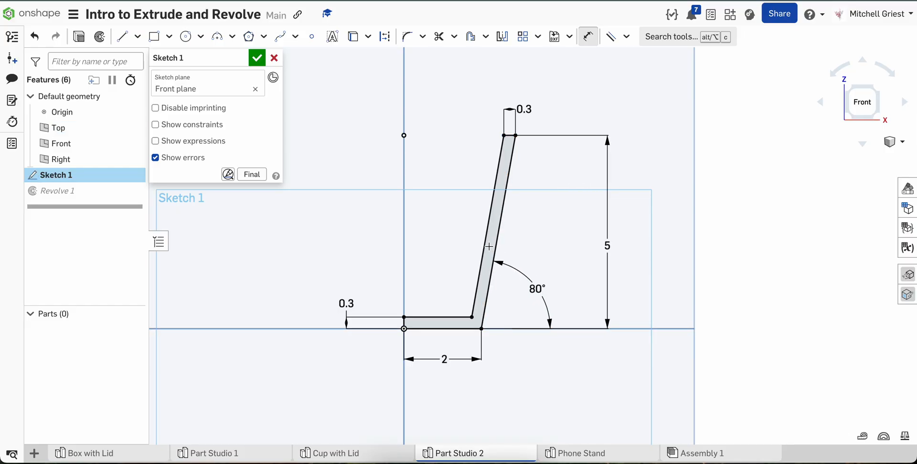
# Change the outer wall's angle dimension to 75 degrees.
pyautogui.scroll(-3, 490, 259)
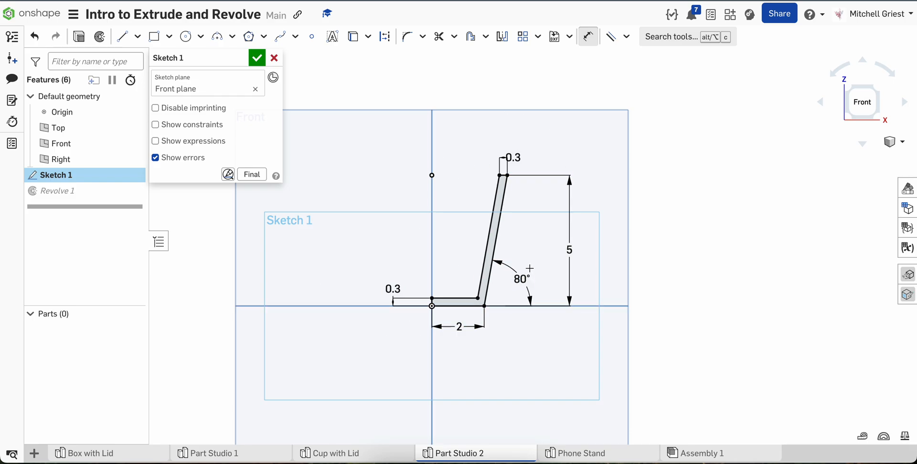
pyautogui.doubleClick(521, 280)
pyautogui.write('75')
pyautogui.press('Return')
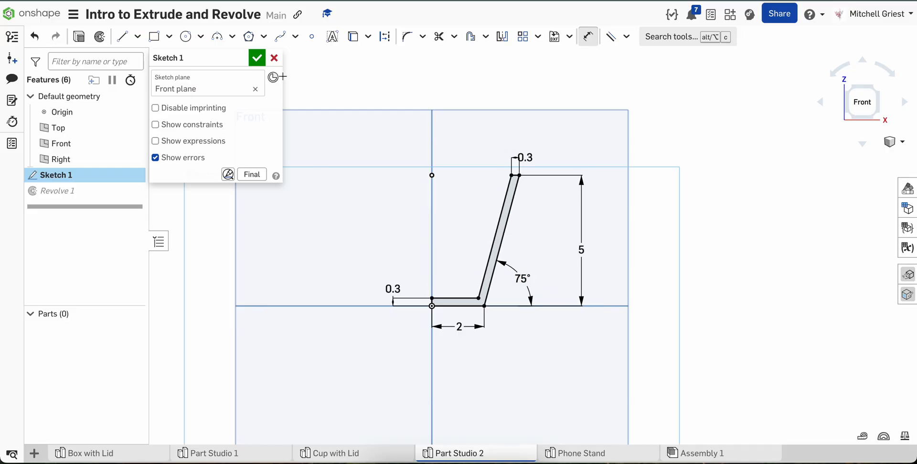
# Rename the sketch as Cup Profile and finish it.
pyautogui.click(238, 58)
pyautogui.write('Cup')
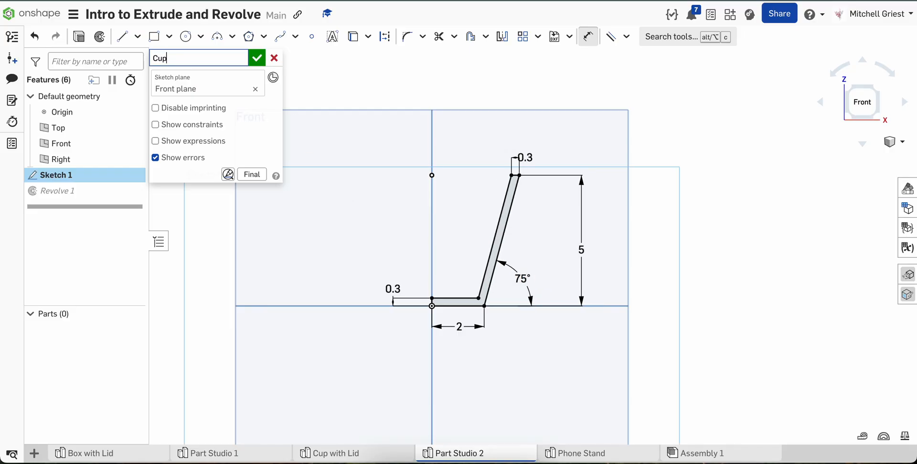
pyautogui.write(' Profile')
pyautogui.click(257, 58)
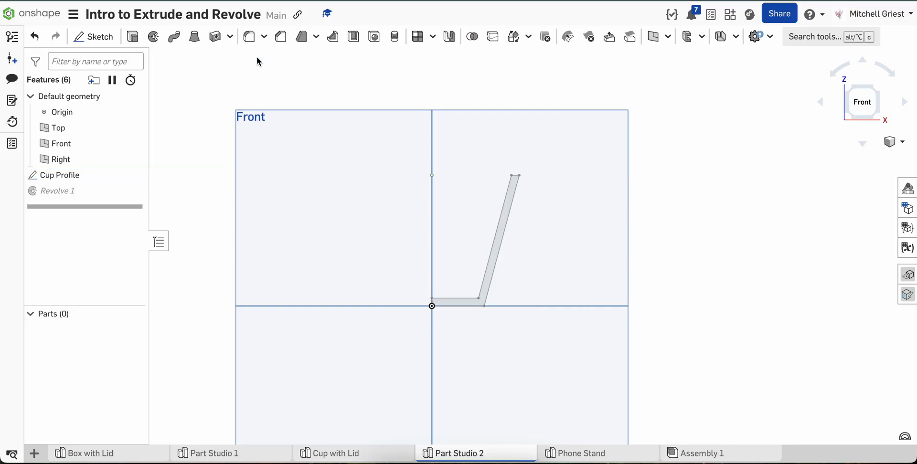
# Delete the existing Revolve 1 feature, keeping the Cup Profile sketch.
pyautogui.moveTo(282, 196); pyautogui.dragTo(263, 223, button='right')
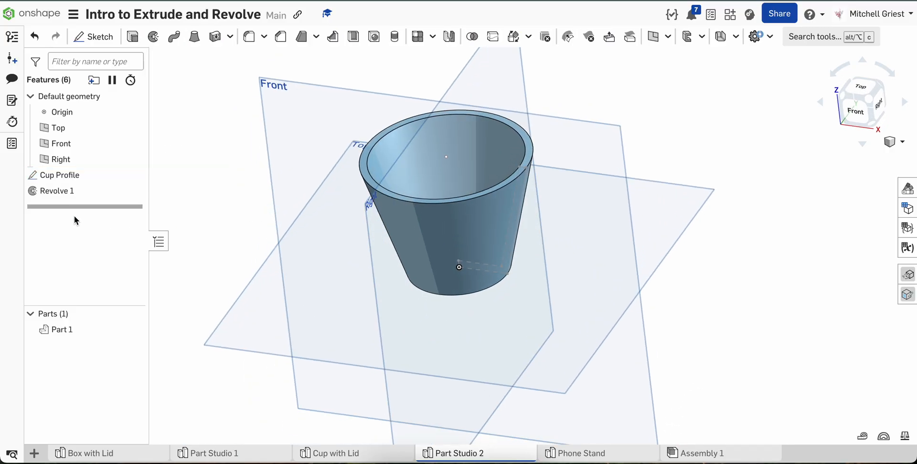
pyautogui.click(68, 191)
pyautogui.press('Delete')
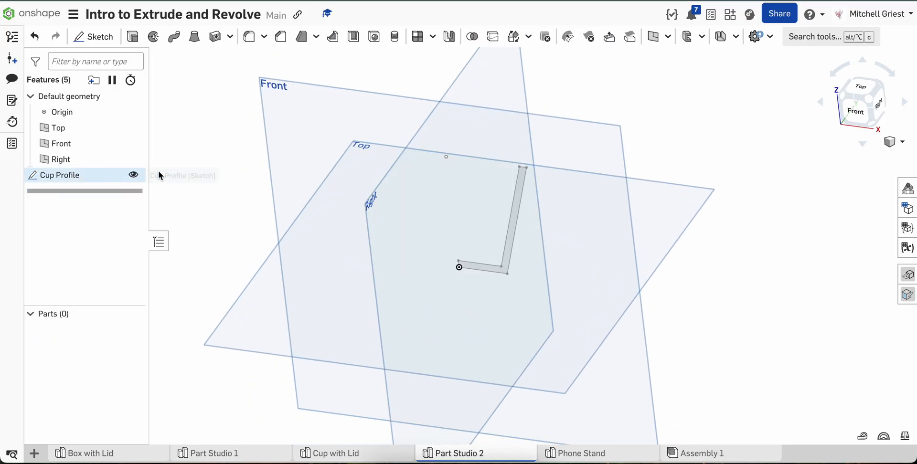
# Revolve the Cup Profile as a new solid a full turn about its short vertical edge at the origin, and hide the default planes.
pyautogui.click(69, 178)
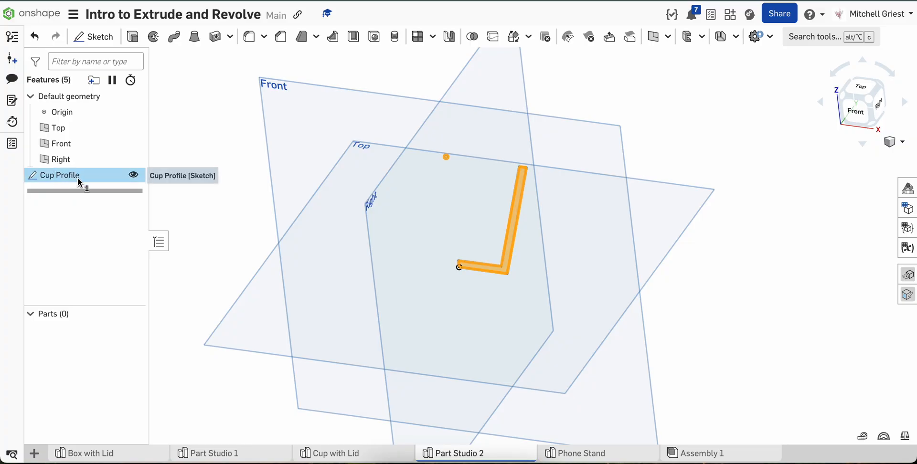
pyautogui.click(154, 36)
pyautogui.click(174, 142)
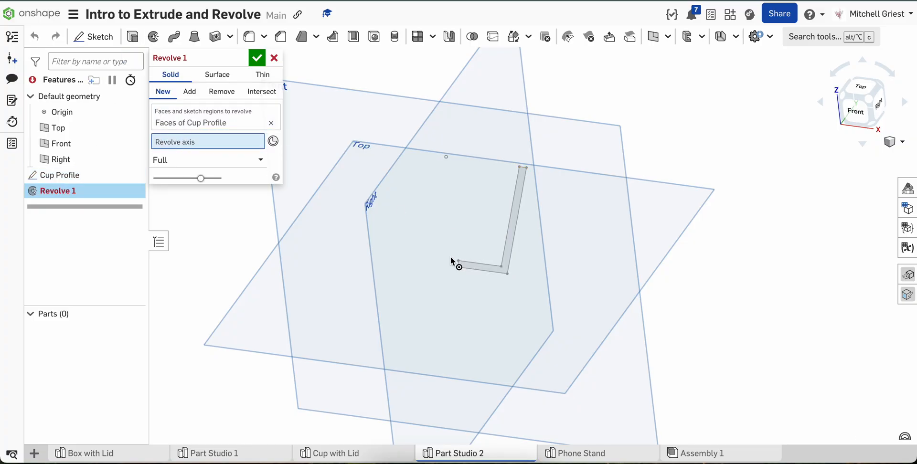
pyautogui.scroll(5, 446, 243)
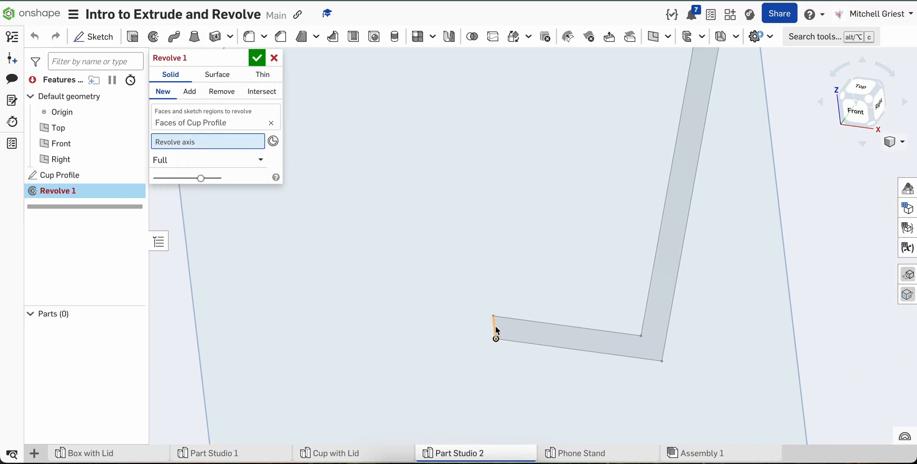
pyautogui.click(495, 329)
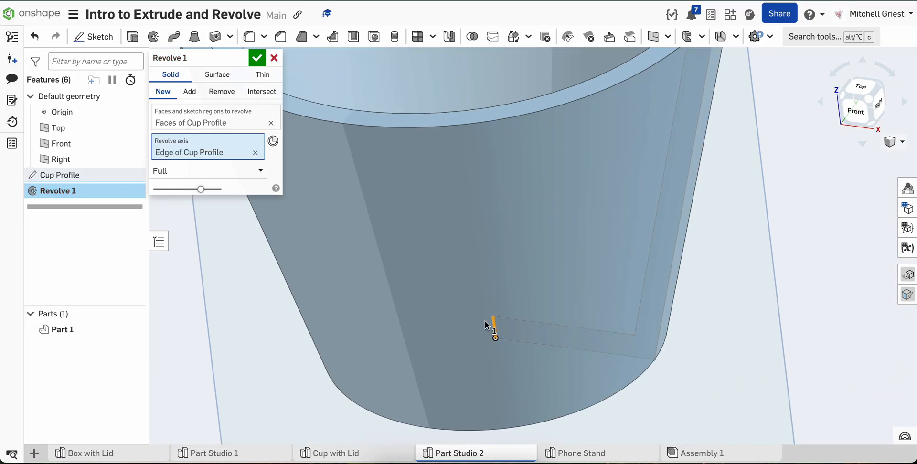
pyautogui.scroll(-5, 491, 325)
pyautogui.click(260, 60)
pyautogui.press('p')
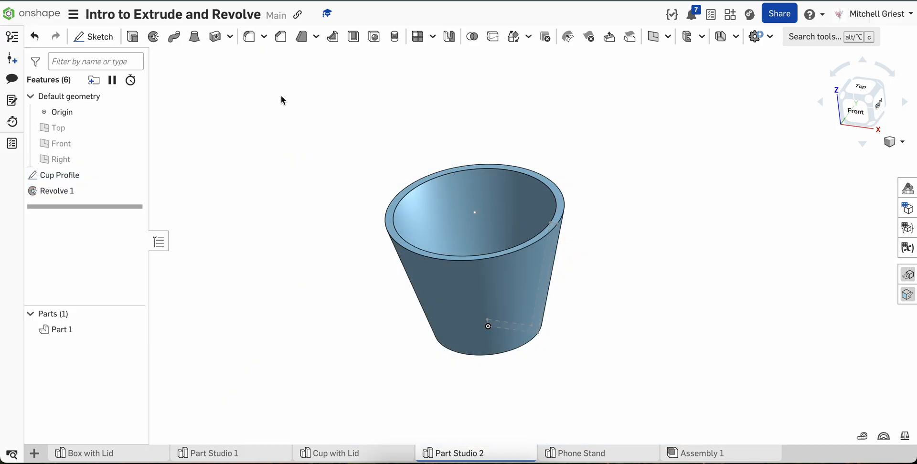
pyautogui.moveTo(317, 172)
pyautogui.mouseDown(button='right')
pyautogui.moveTo(302, 218)
pyautogui.moveTo(374, 133)
pyautogui.moveTo(321, 179)
pyautogui.mouseUp(button='right')
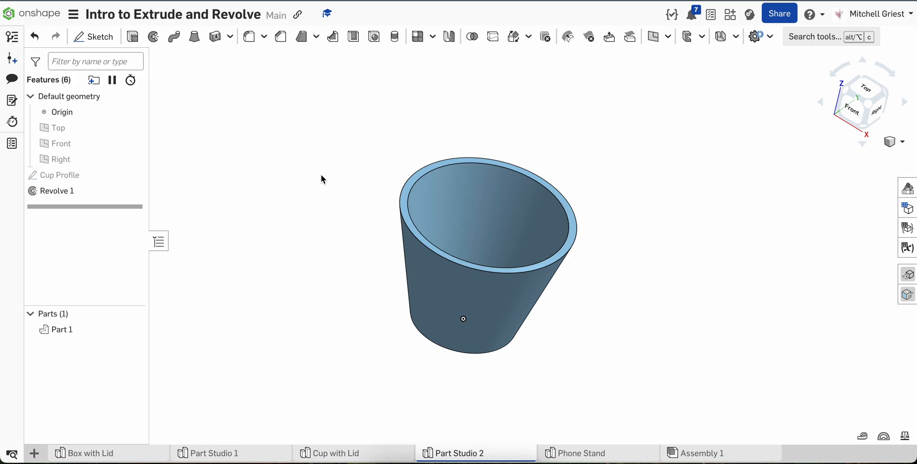
# In the Cup with Lid studio, show the lid and examine in a front section view how it fits into the cup's rim.
pyautogui.click(336, 452)
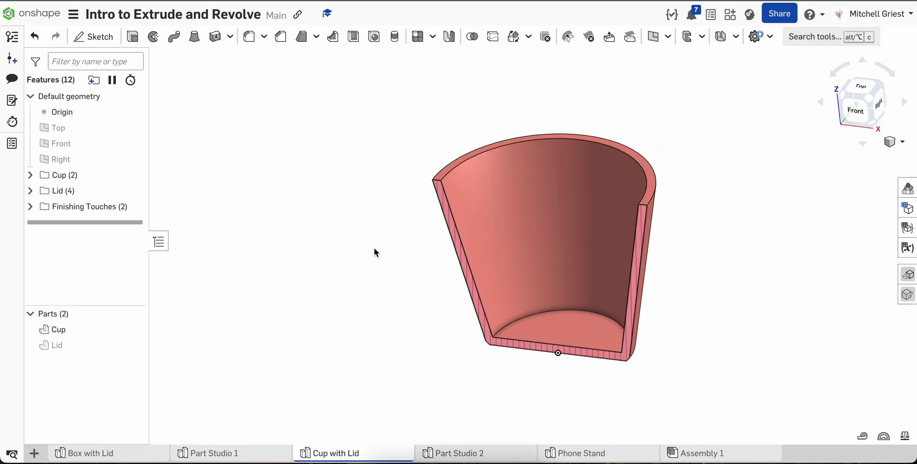
pyautogui.click(135, 315)
pyautogui.moveTo(327, 266); pyautogui.dragTo(300, 276, button='right')
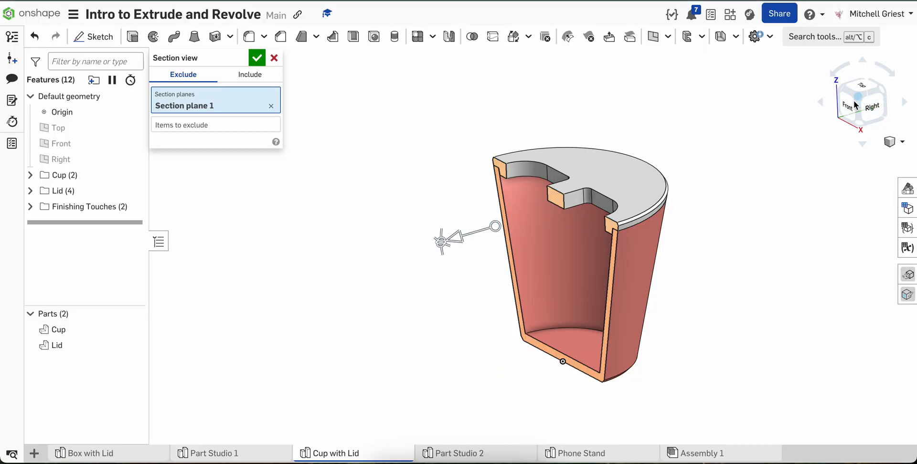
pyautogui.click(854, 99)
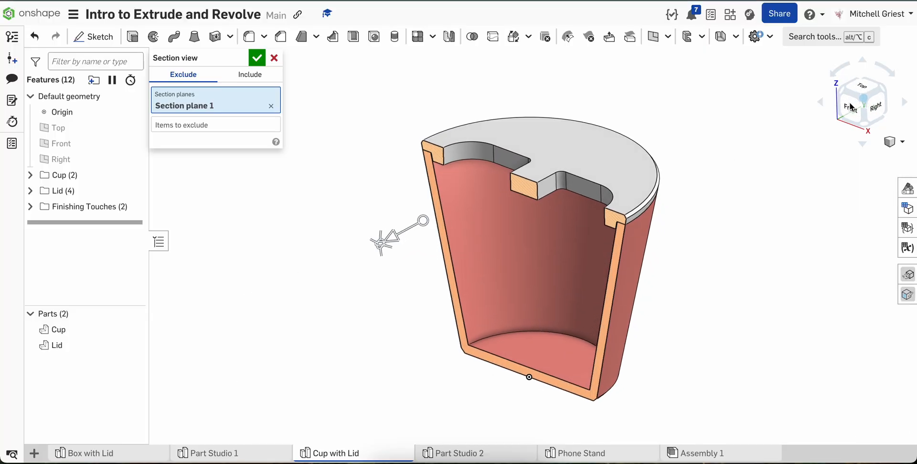
pyautogui.click(850, 113)
pyautogui.scroll(5, 738, 76)
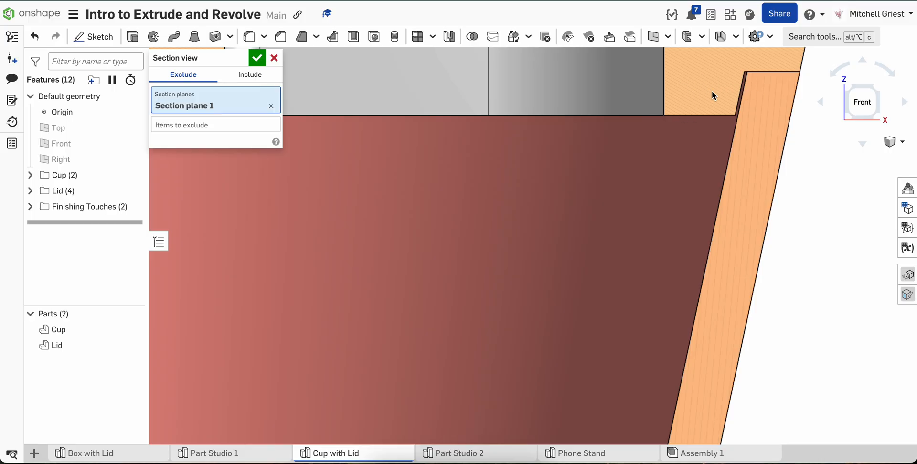
pyautogui.scroll(-3, 707, 113)
pyautogui.scroll(-5, 668, 98)
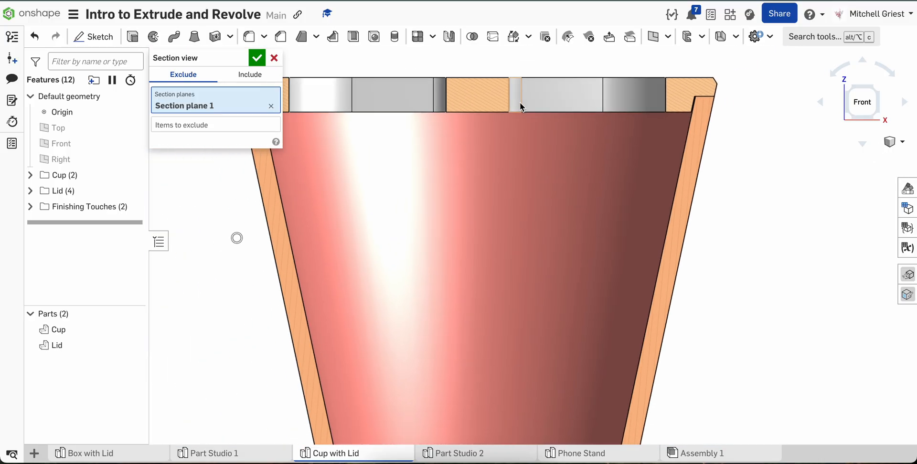
pyautogui.scroll(6, 623, 102)
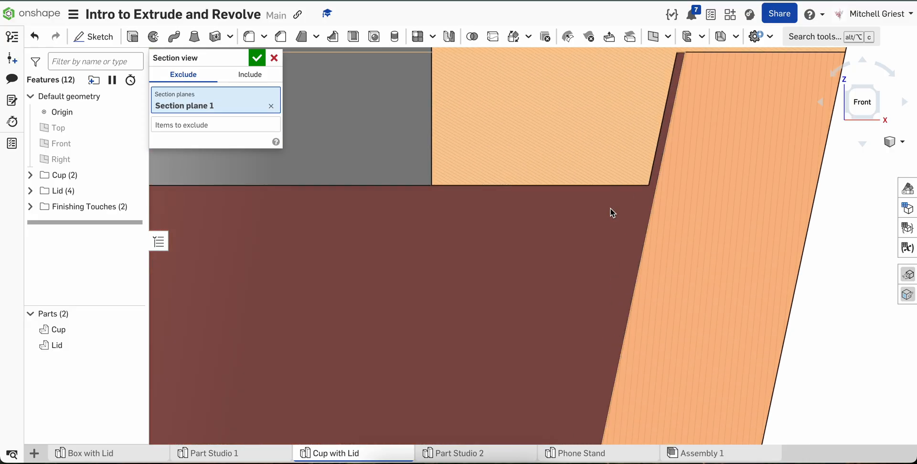
pyautogui.scroll(-2, 610, 208)
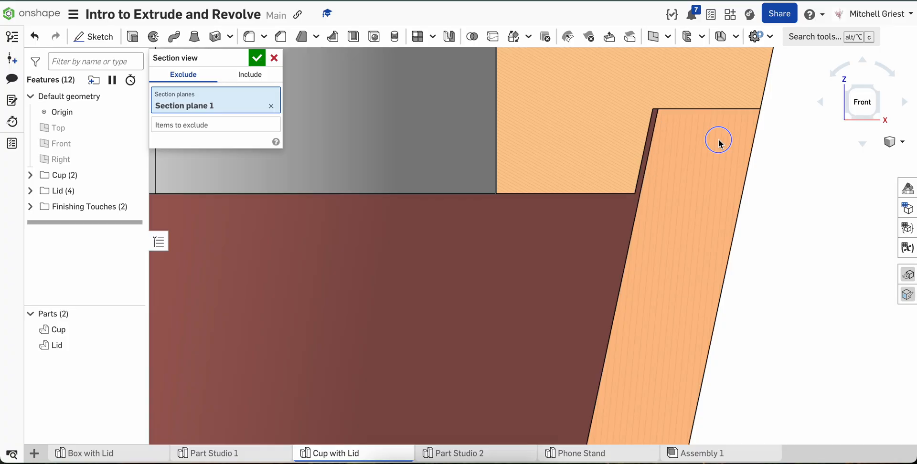
pyautogui.moveTo(719, 142); pyautogui.dragTo(616, 263, button='middle')
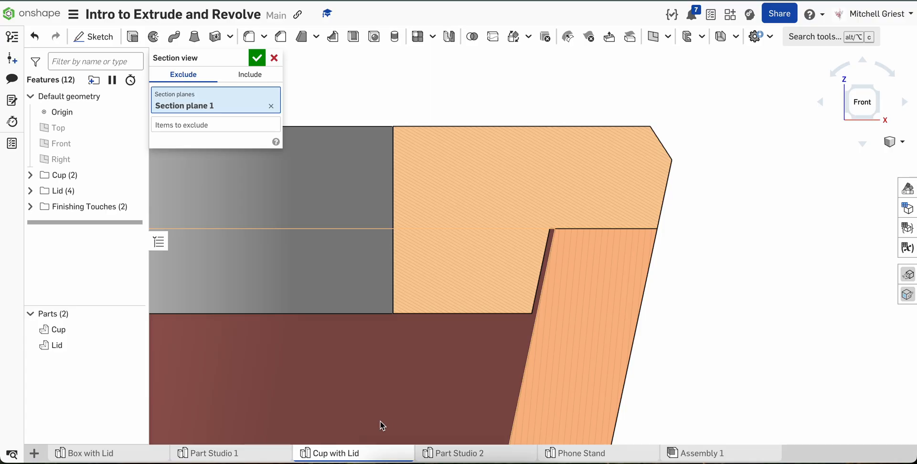
# Return to Part Studio 2 and show the hidden Cup Profile sketch.
pyautogui.click(470, 448)
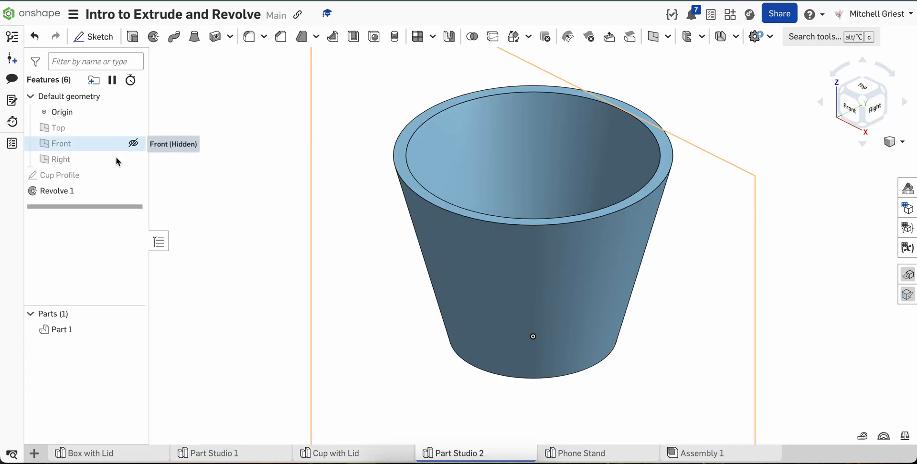
pyautogui.click(131, 175)
pyautogui.moveTo(323, 215); pyautogui.dragTo(340, 204, button='right')
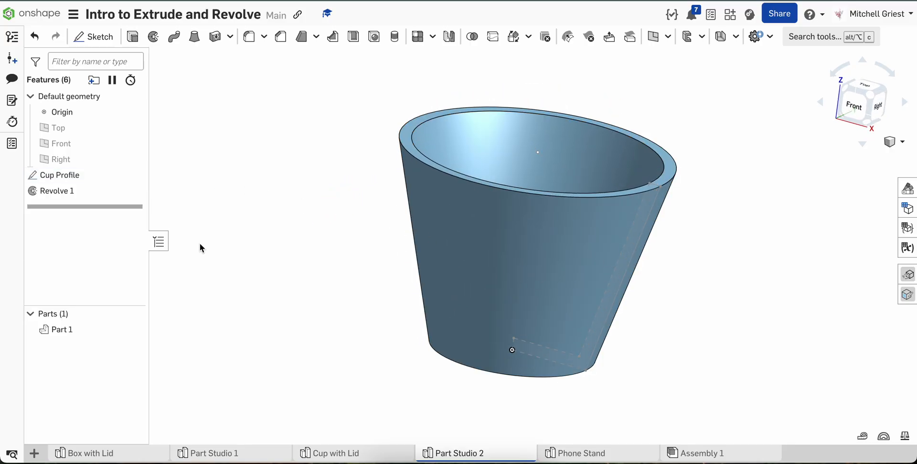
# Rename Part 1 as Cup and hide the part so only its profile sketch is displayed.
pyautogui.click(98, 336)
pyautogui.doubleClick(98, 335)
pyautogui.write('Cup')
pyautogui.press('Return')
pyautogui.click(133, 329)
pyautogui.moveTo(256, 257)
pyautogui.mouseDown(button='right')
pyautogui.moveTo(349, 236)
pyautogui.moveTo(301, 248)
pyautogui.mouseUp(button='right')
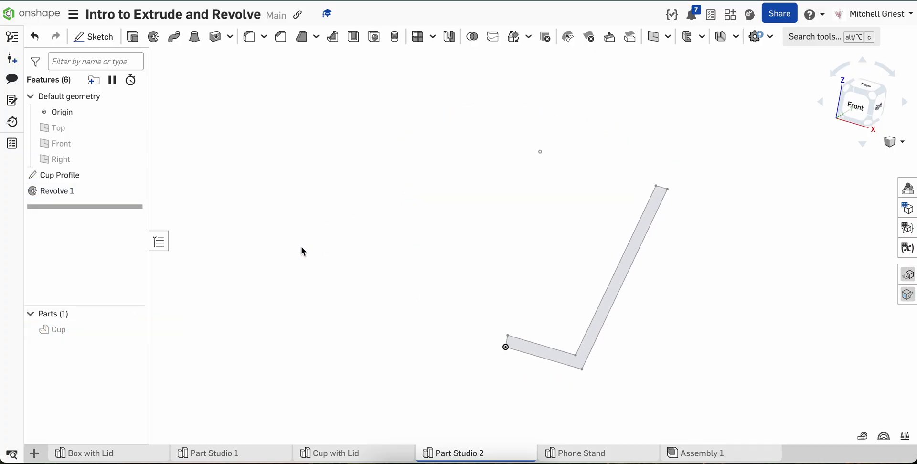
# Show the default planes around the Cup Profile sketch.
pyautogui.press('p')
pyautogui.scroll(-3, 301, 246)
pyautogui.click(287, 140)
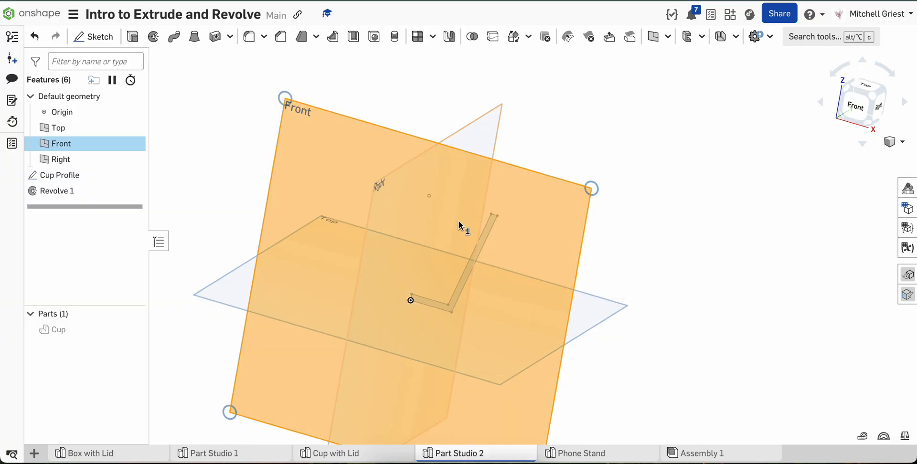
pyautogui.press('space')
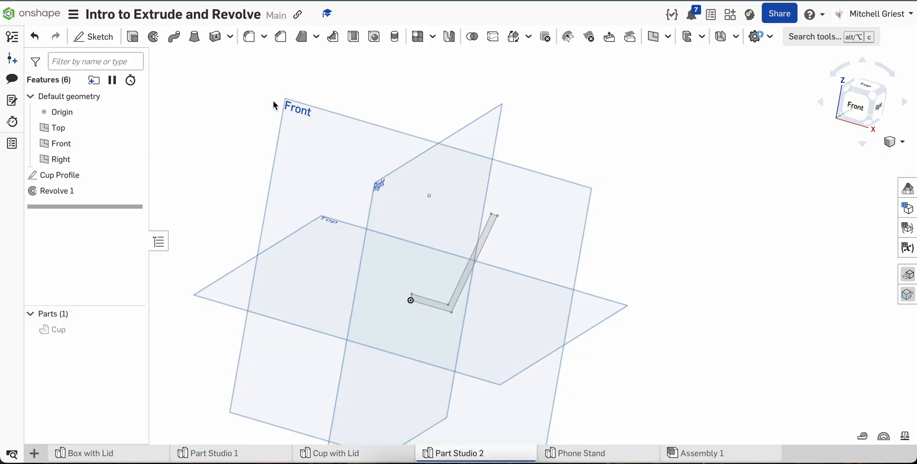
# Start a new sketch on the Front plane, viewed straight on around the upper end of the cup wall.
pyautogui.click(297, 141)
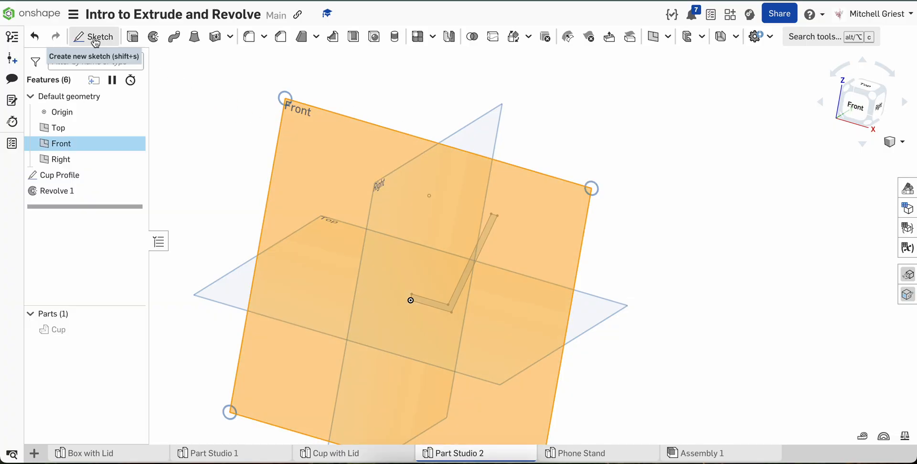
pyautogui.click(96, 37)
pyautogui.press('n')
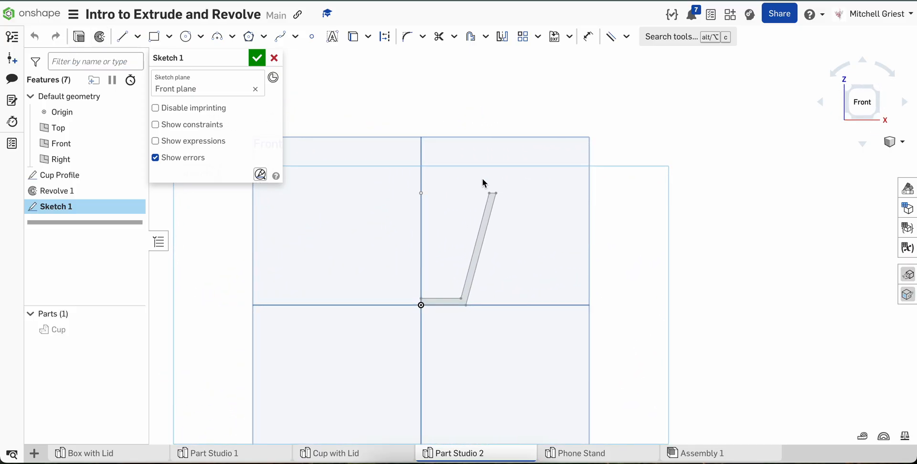
pyautogui.scroll(5, 475, 191)
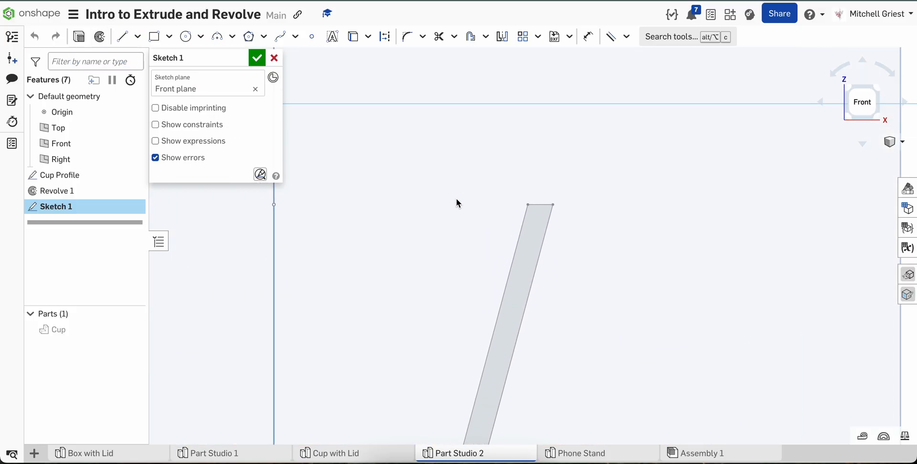
pyautogui.moveTo(456, 198); pyautogui.dragTo(487, 268, button='middle')
# Draw a closed stepped lid profile from the vertical axis over the cup's rim, about 2.8 cm wide below, 3.6 cm above and 1.04 cm high.
pyautogui.press('l')
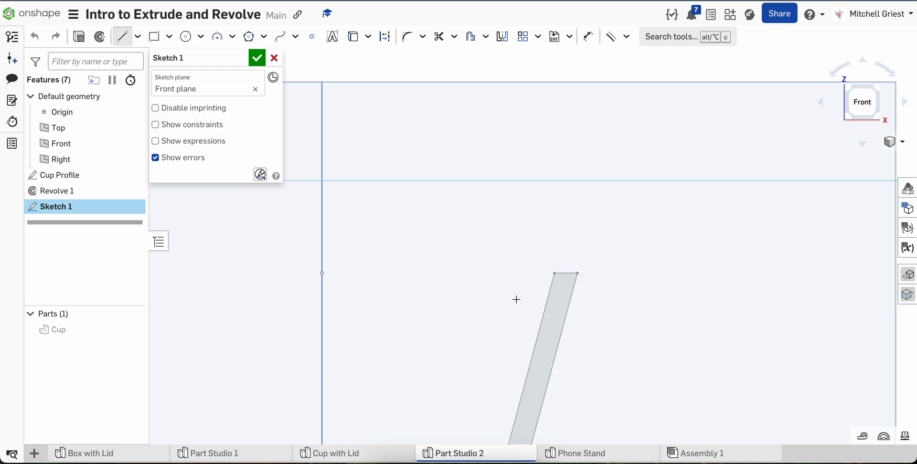
pyautogui.click(322, 303)
pyautogui.click(538, 302)
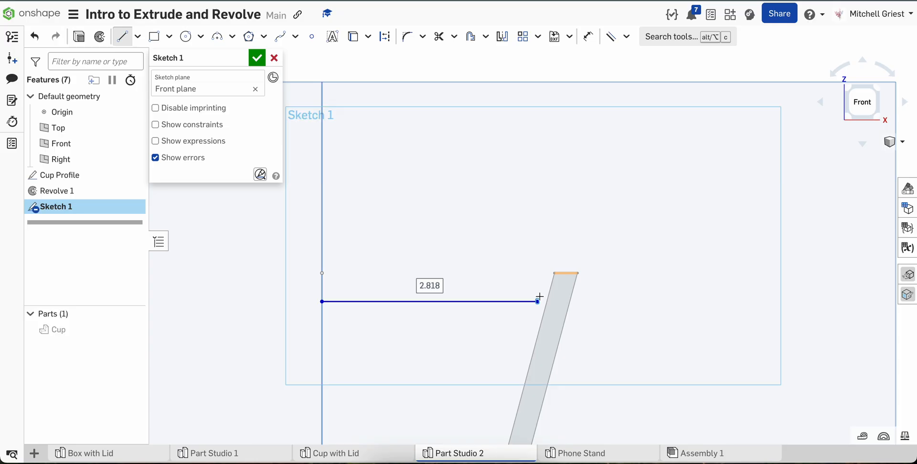
pyautogui.click(551, 261)
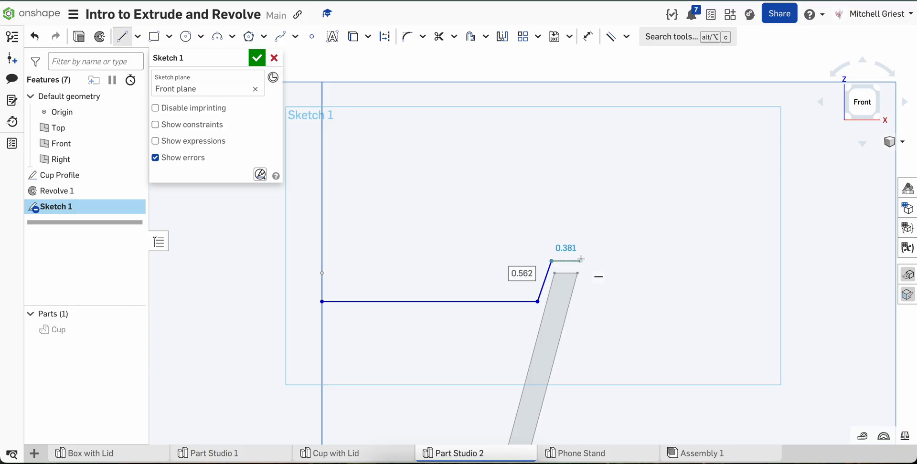
pyautogui.click(581, 261)
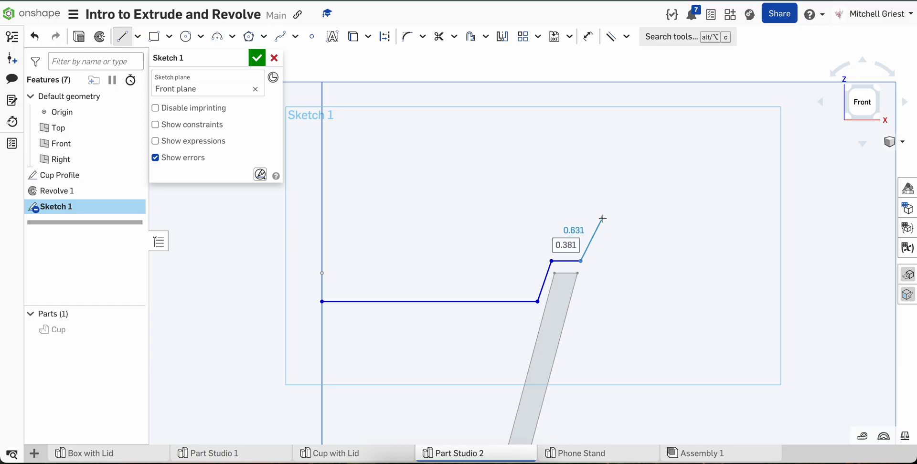
pyautogui.click(601, 223)
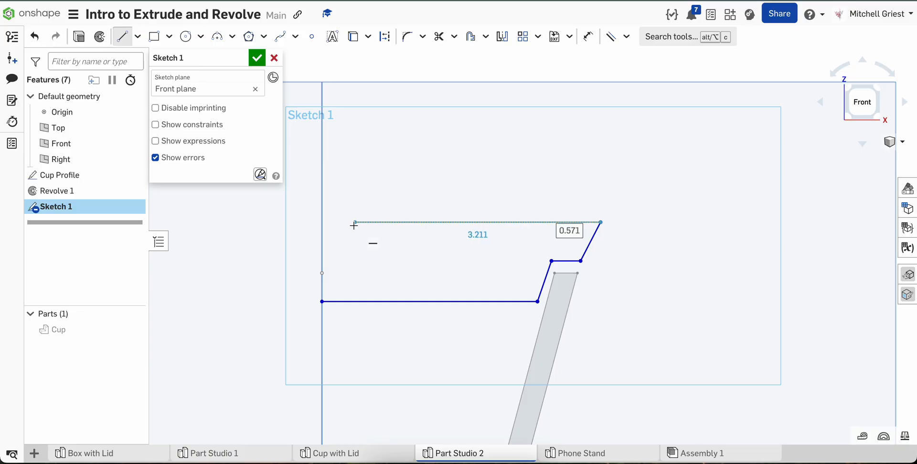
pyautogui.click(322, 223)
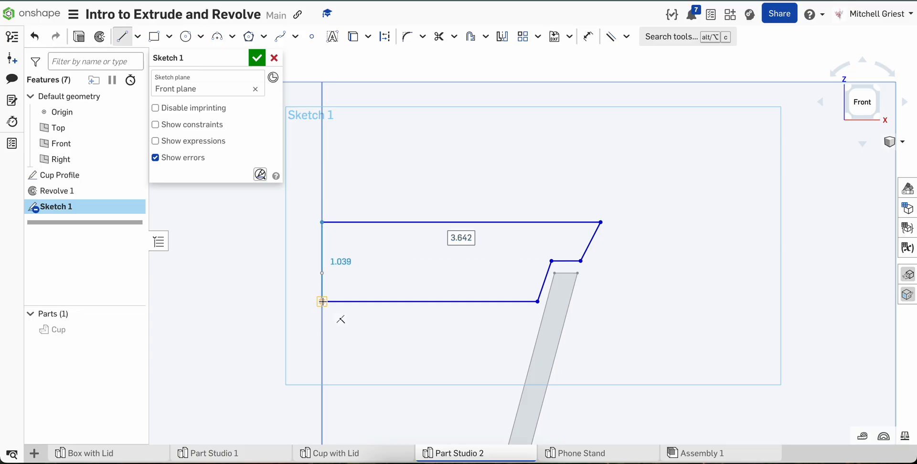
pyautogui.click(321, 301)
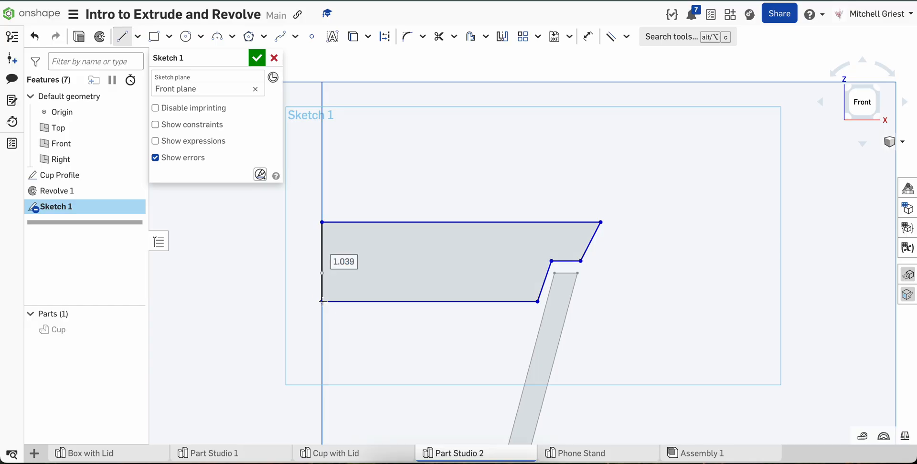
# Make the lid profile's inner slanted edge parallel to the inner edge of the cup wall.
pyautogui.scroll(5, 538, 270)
pyautogui.scroll(-4, 538, 270)
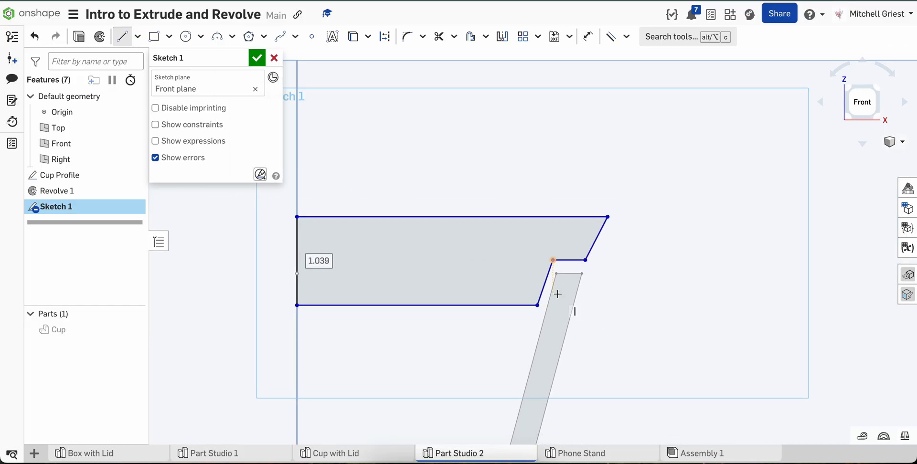
pyautogui.scroll(4, 557, 294)
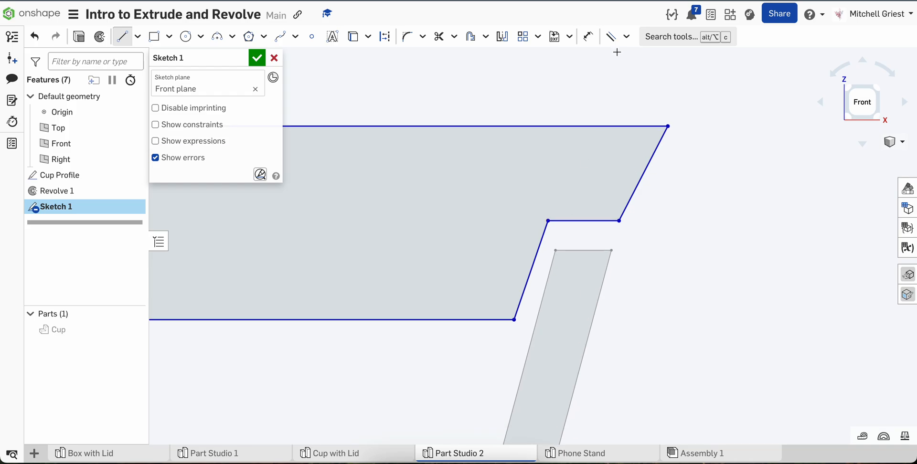
pyautogui.click(613, 38)
pyautogui.click(626, 37)
pyautogui.click(638, 98)
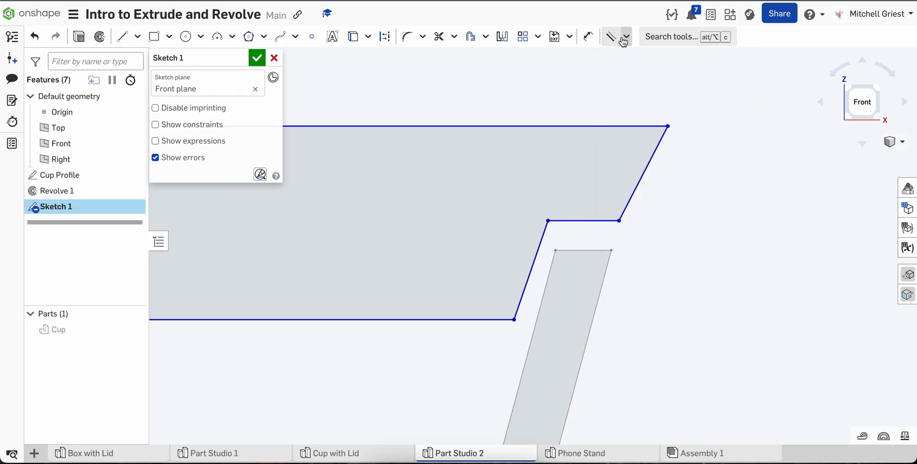
pyautogui.click(523, 297)
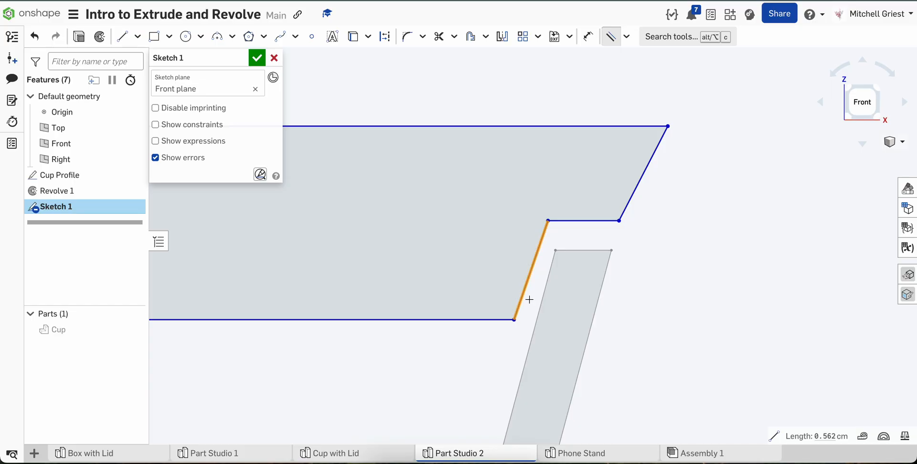
pyautogui.click(544, 295)
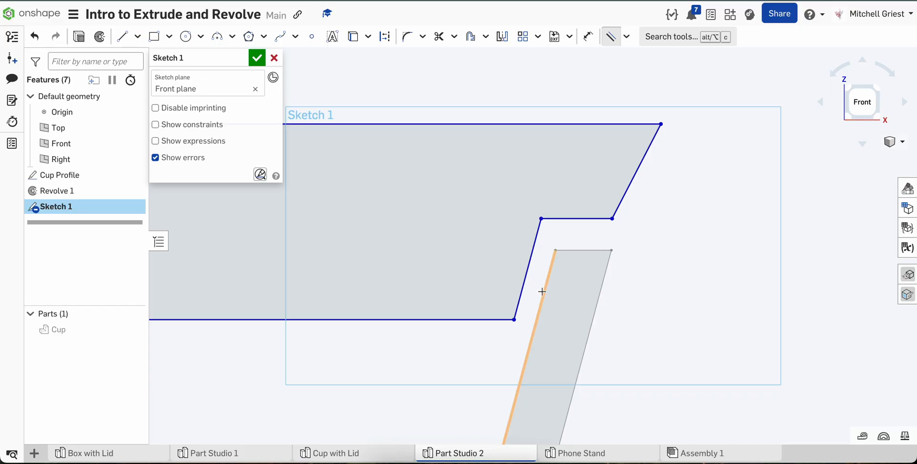
pyautogui.press('Escape')
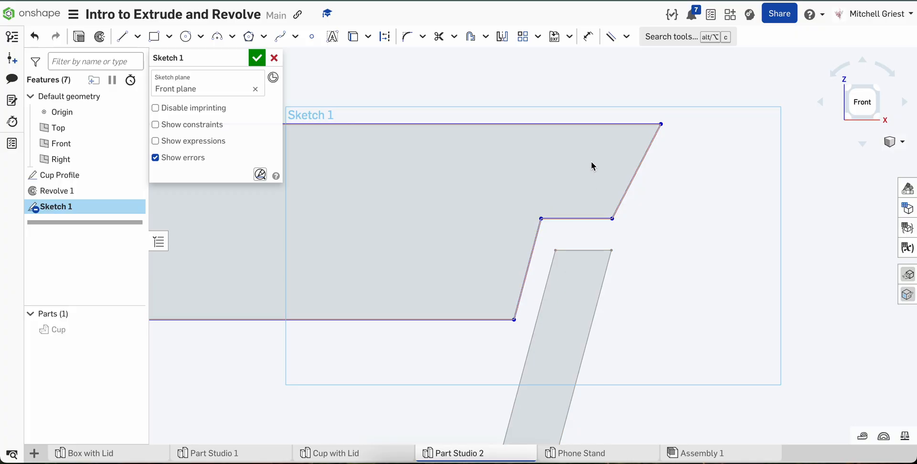
# Make the lid profile's outer slanted edge parallel to the outer edge of the cup wall.
pyautogui.click(611, 35)
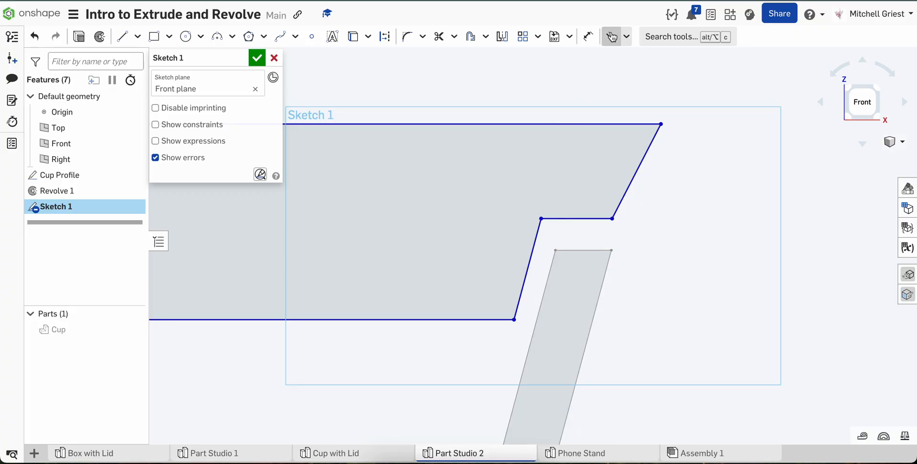
pyautogui.click(648, 145)
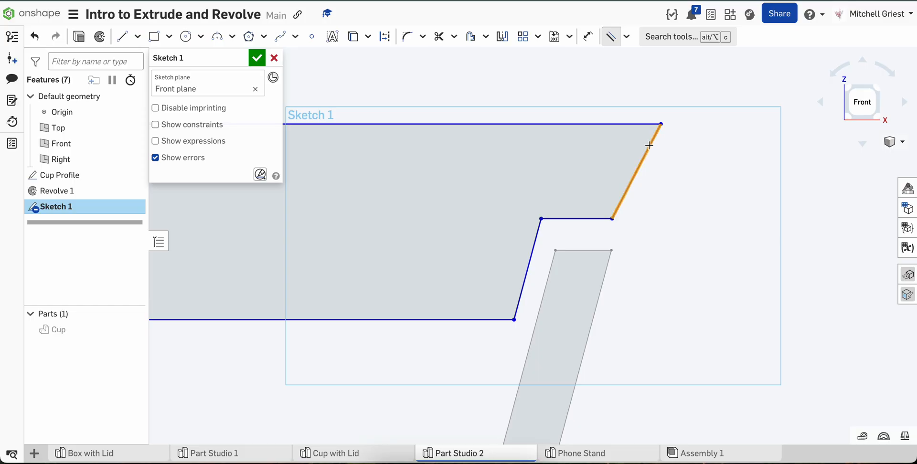
pyautogui.click(609, 265)
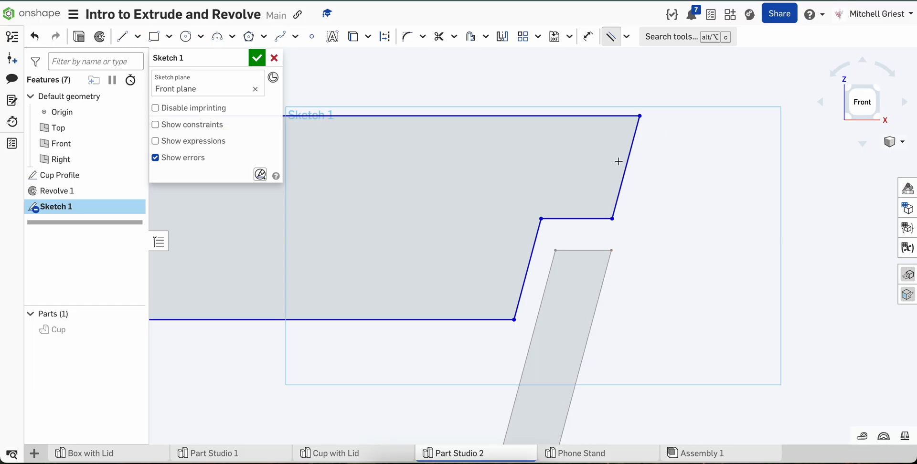
pyautogui.press('Escape')
# Pull on the lid profile's corner points and outer slanted edge to test how freely they still move.
pyautogui.moveTo(640, 116); pyautogui.dragTo(597, 115)
pyautogui.click(612, 219)
pyautogui.moveTo(622, 189)
pyautogui.mouseDown()
pyautogui.moveTo(585, 187)
pyautogui.moveTo(671, 190)
pyautogui.moveTo(652, 197)
pyautogui.mouseUp()
pyautogui.click(542, 219)
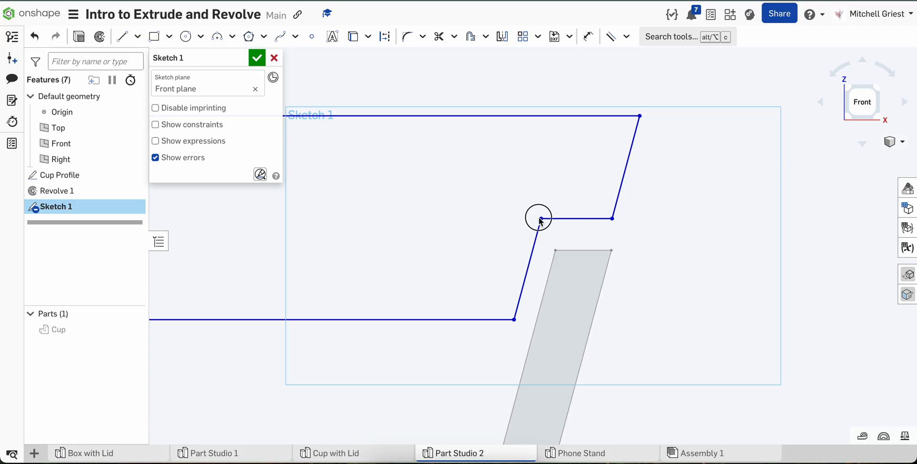
# Try to make the lid profile's short step edge coincident with the cup profile's rim edge, and accept the sketch.
pyautogui.press('d')
pyautogui.scroll(-2, 537, 211)
pyautogui.scroll(-2, 537, 210)
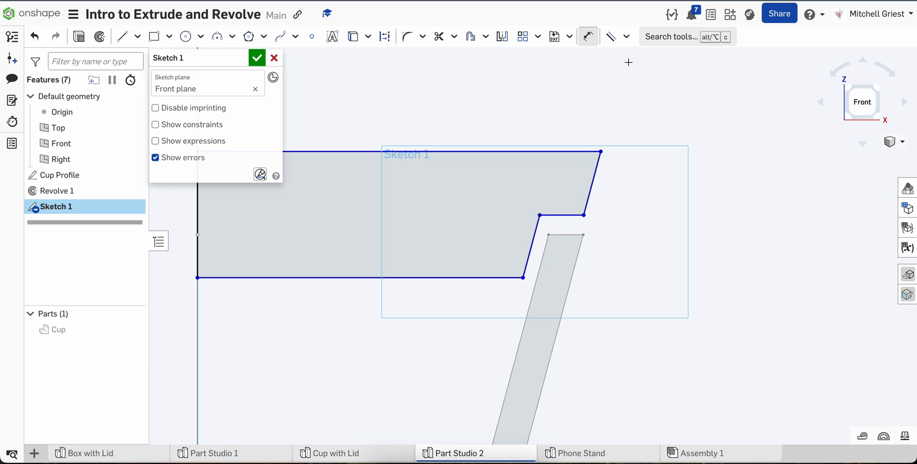
pyautogui.click(626, 37)
pyautogui.click(642, 59)
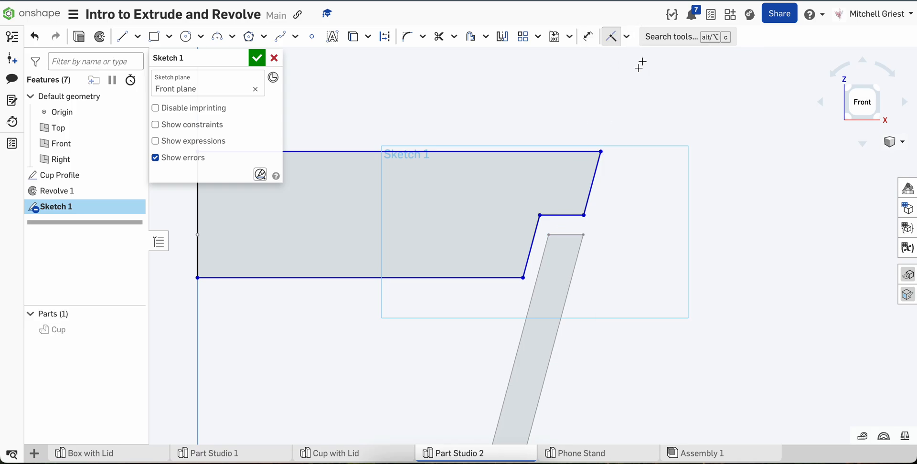
pyautogui.click(573, 215)
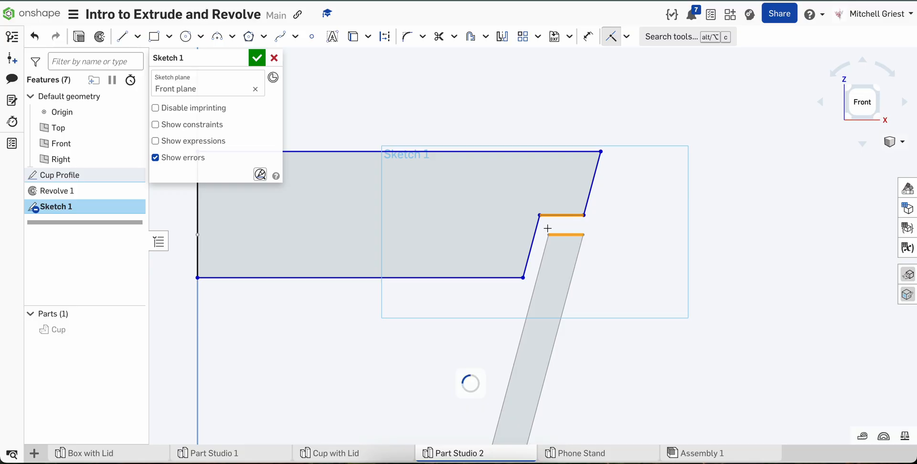
pyautogui.click(256, 57)
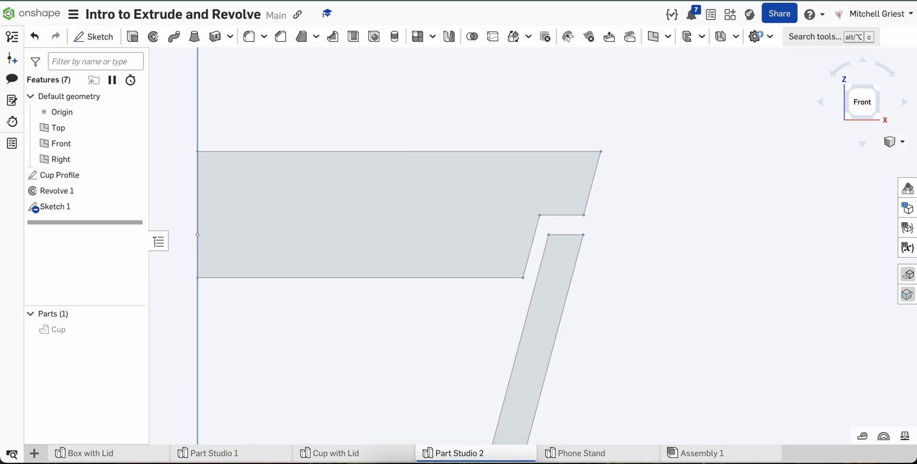
# Reload the document and start a fresh sketch on the Front plane, viewed straight on near the cup's rim.
pyautogui.press('super+r')
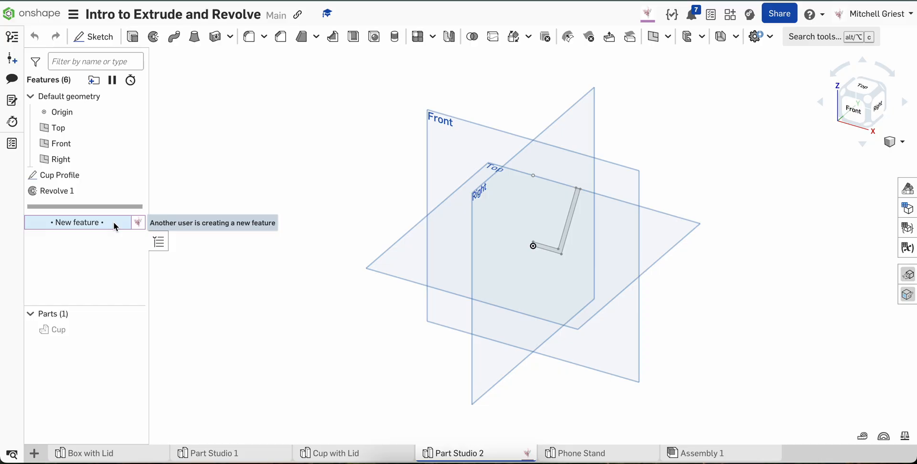
pyautogui.scroll(-1, 206, 230)
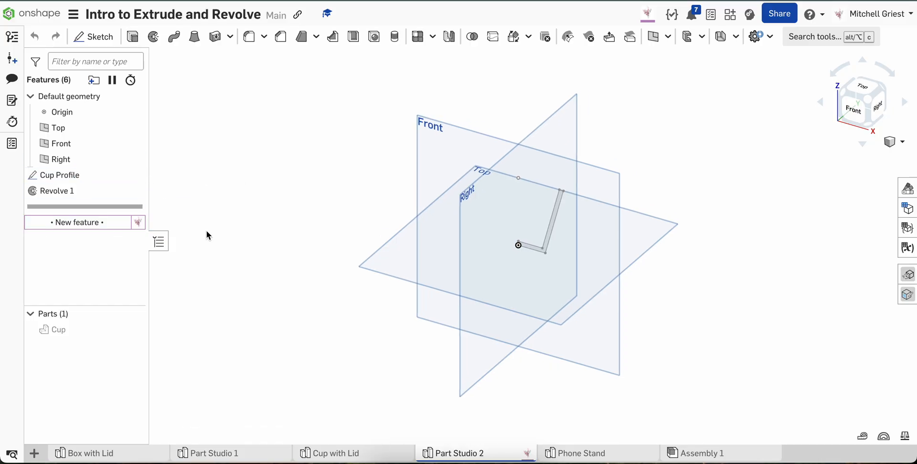
pyautogui.click(448, 159)
pyautogui.hotkey('shift', 's')
pyautogui.press('n')
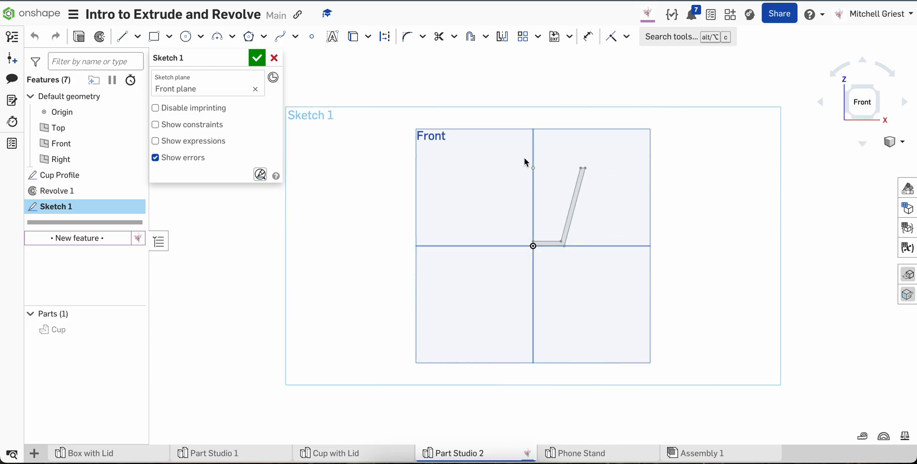
pyautogui.scroll(6, 524, 159)
pyautogui.moveTo(565, 166); pyautogui.dragTo(459, 165, button='middle')
# Draw a closed stepped lid profile from the vertical axis over the cup's rim, with a bottom edge about 2.6 cm long and about 1.06 cm high.
pyautogui.press('l')
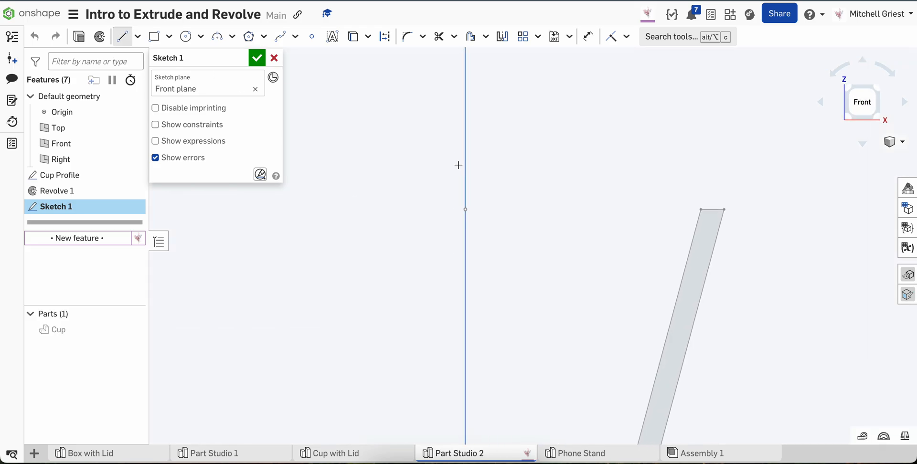
pyautogui.click(466, 244)
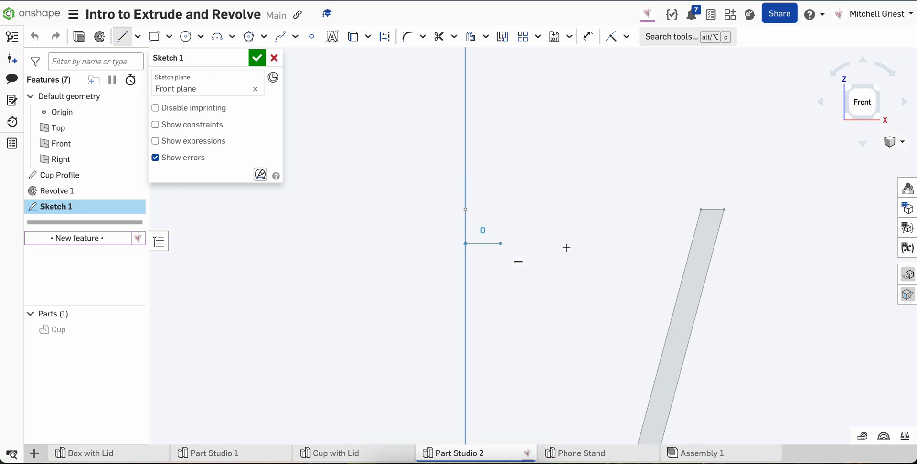
pyautogui.click(670, 243)
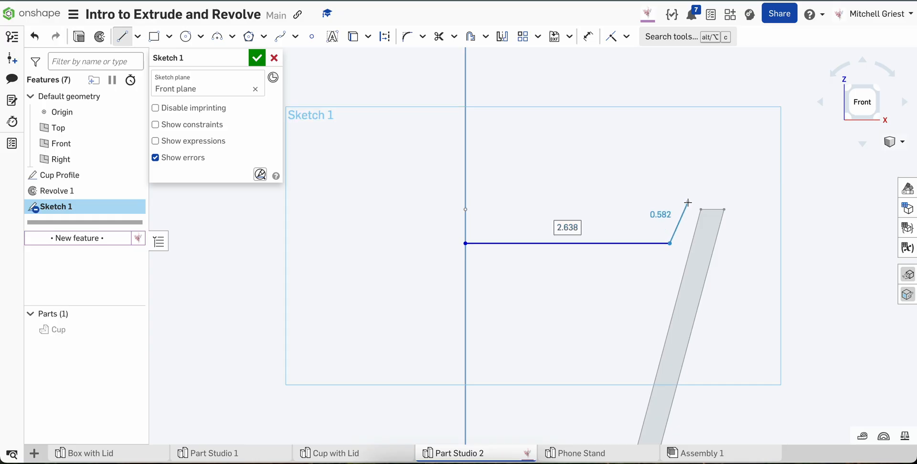
pyautogui.click(689, 198)
pyautogui.click(726, 198)
pyautogui.click(742, 163)
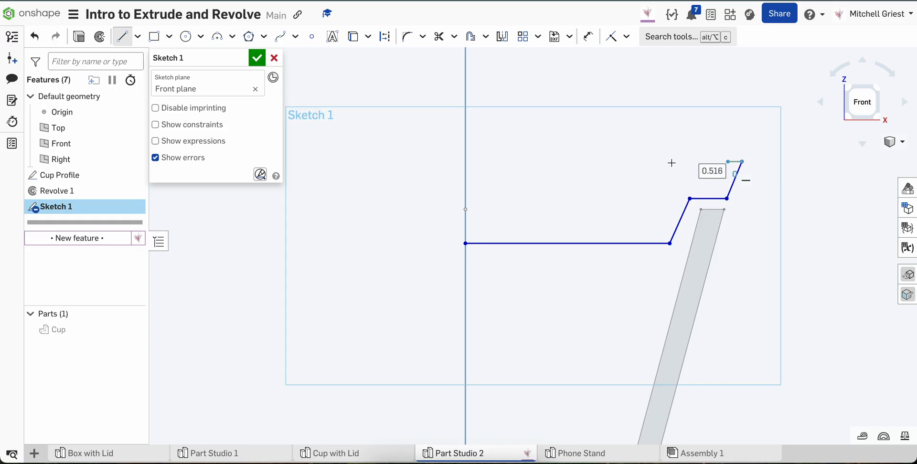
pyautogui.click(465, 161)
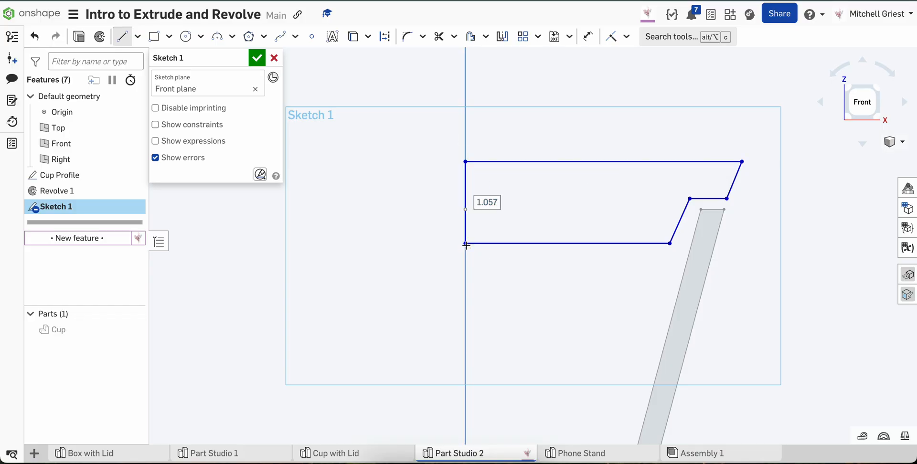
pyautogui.click(465, 243)
pyautogui.press('Escape')
# Make the new lid profile's inner and outer slanted edges parallel to the cup wall.
pyautogui.moveTo(675, 234); pyautogui.dragTo(688, 253)
pyautogui.moveTo(730, 169); pyautogui.dragTo(724, 181)
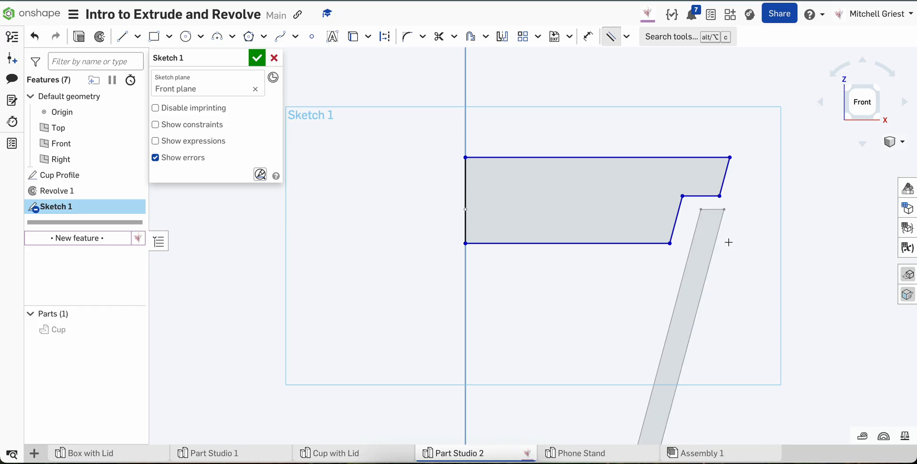
# Make the lid's outer slanted edge coincident with the cup's outer wall and its short step edge coincident with the cup's rim.
pyautogui.press('Escape')
pyautogui.moveTo(722, 193)
pyautogui.mouseDown()
pyautogui.moveTo(695, 194)
pyautogui.moveTo(758, 195)
pyautogui.mouseUp()
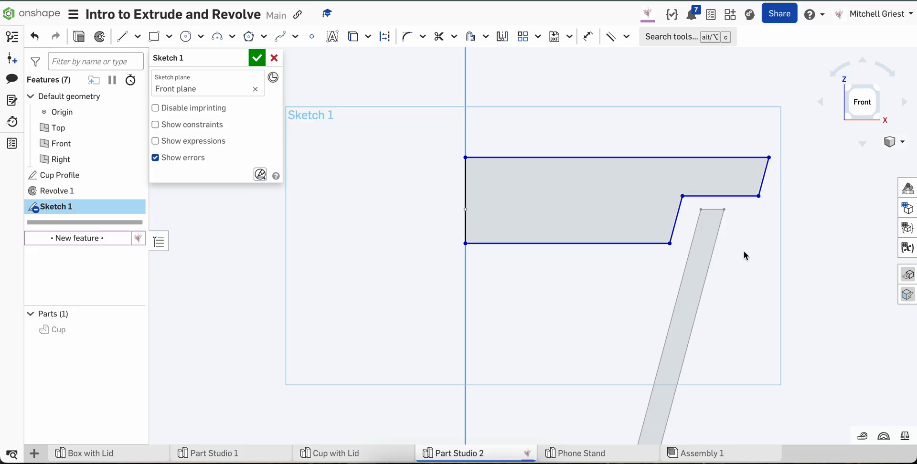
pyautogui.click(626, 37)
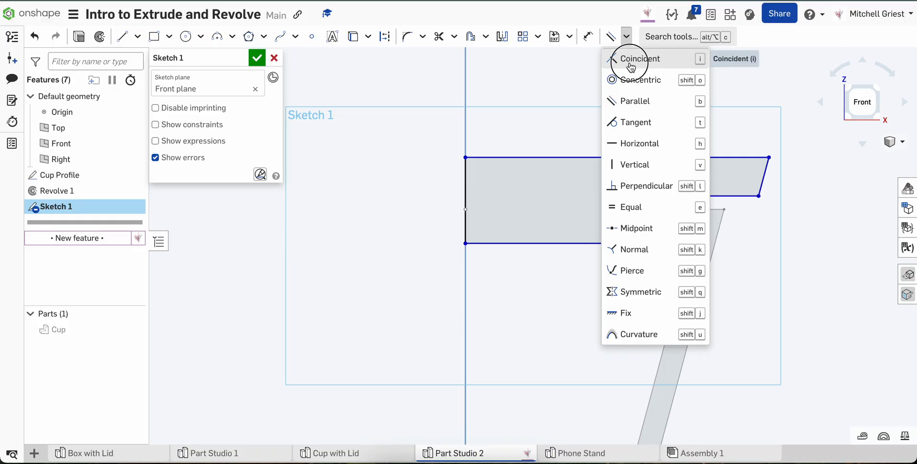
pyautogui.click(630, 60)
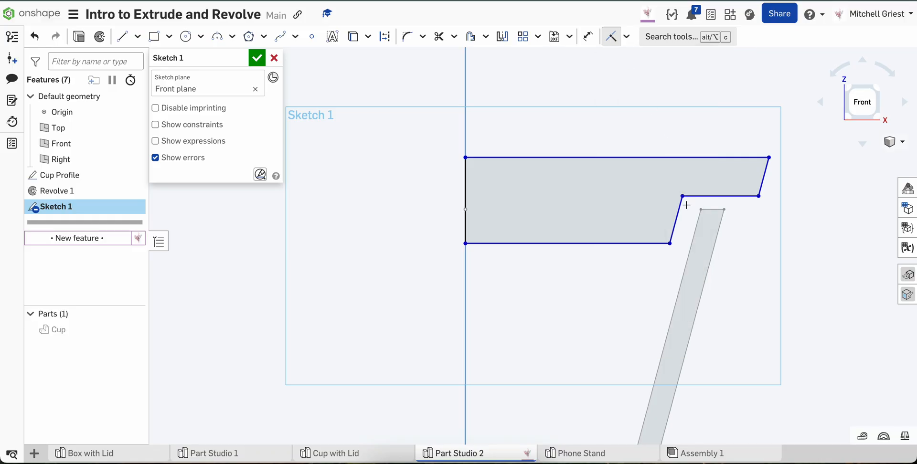
pyautogui.click(713, 252)
pyautogui.click(767, 174)
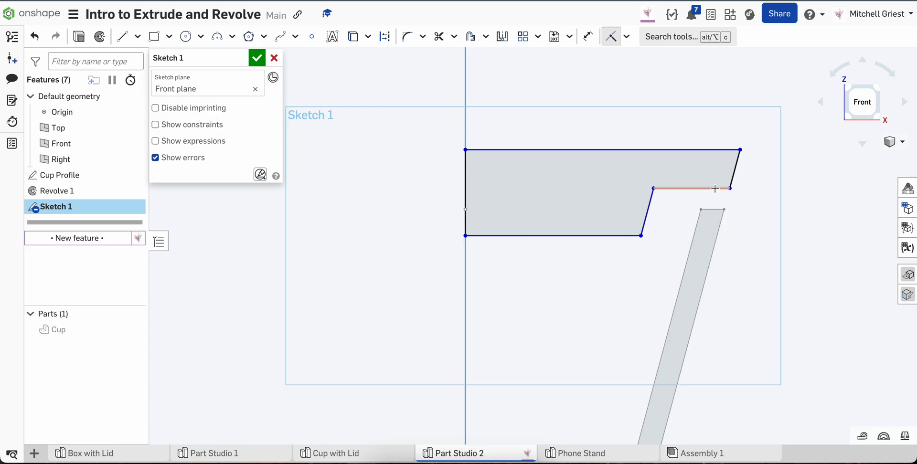
pyautogui.click(669, 189)
pyautogui.click(719, 210)
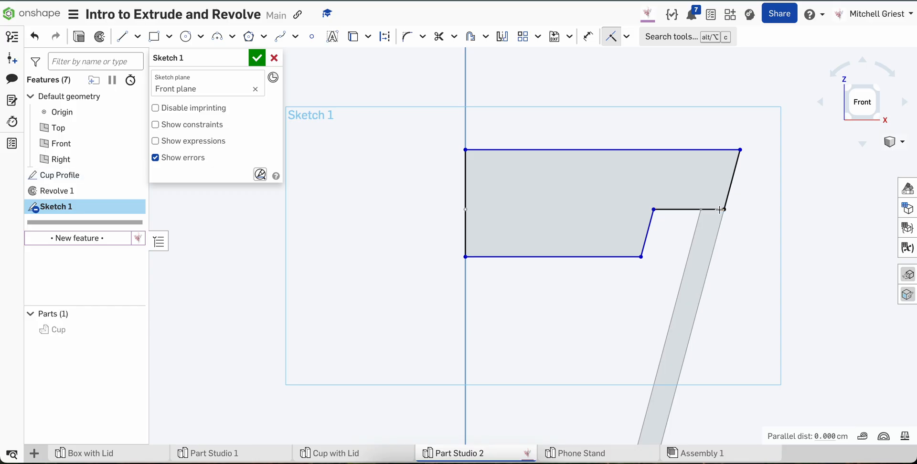
# Move the lid's lower corner close to the cup wall and dimension the gap between the inner slanted edges as 0.015 cm.
pyautogui.press('Escape')
pyautogui.moveTo(642, 258)
pyautogui.mouseDown()
pyautogui.moveTo(689, 251)
pyautogui.moveTo(681, 248)
pyautogui.mouseUp()
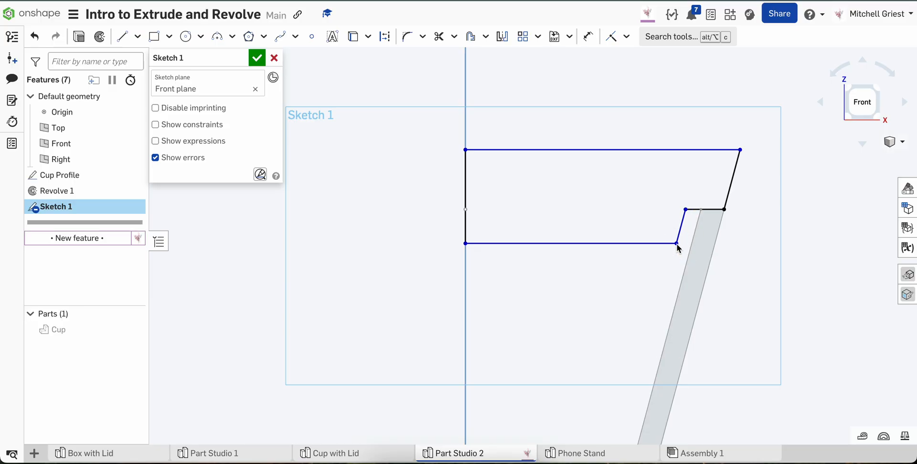
pyautogui.scroll(3, 677, 248)
pyautogui.scroll(3, 677, 245)
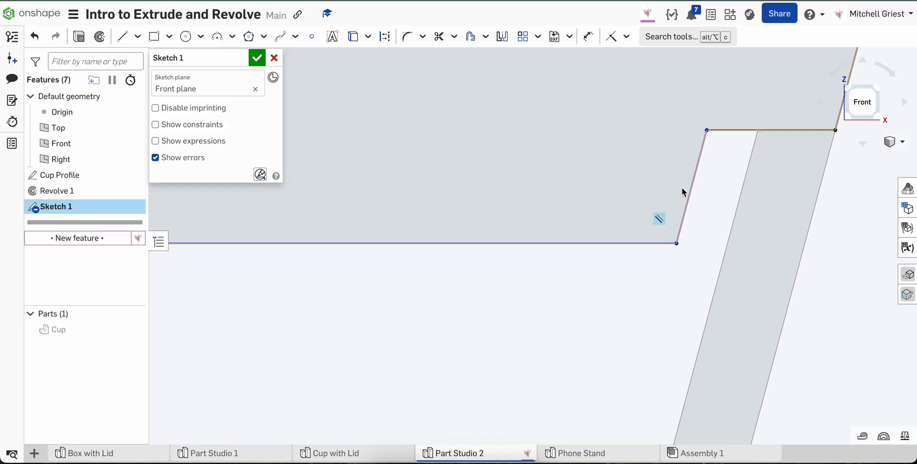
pyautogui.press('d')
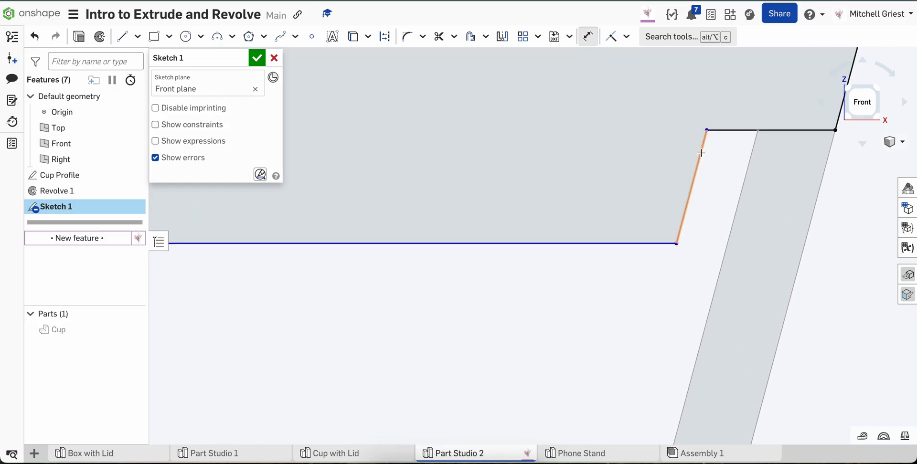
pyautogui.click(701, 153)
pyautogui.click(749, 161)
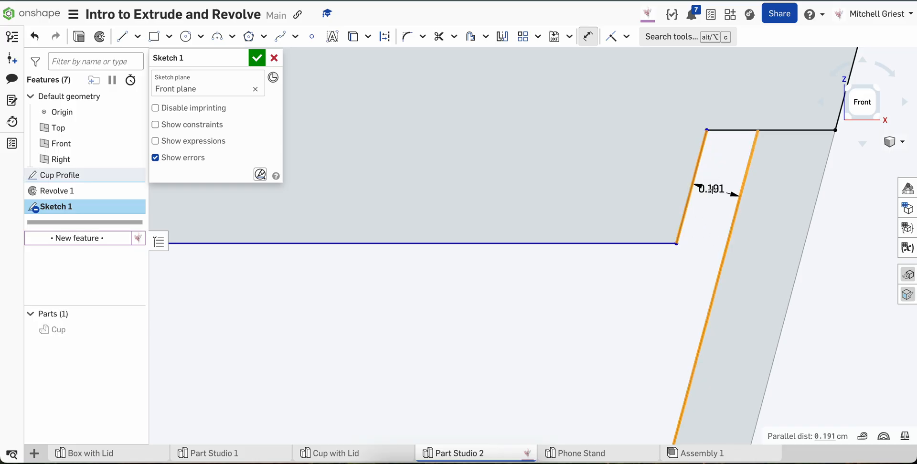
pyautogui.click(712, 189)
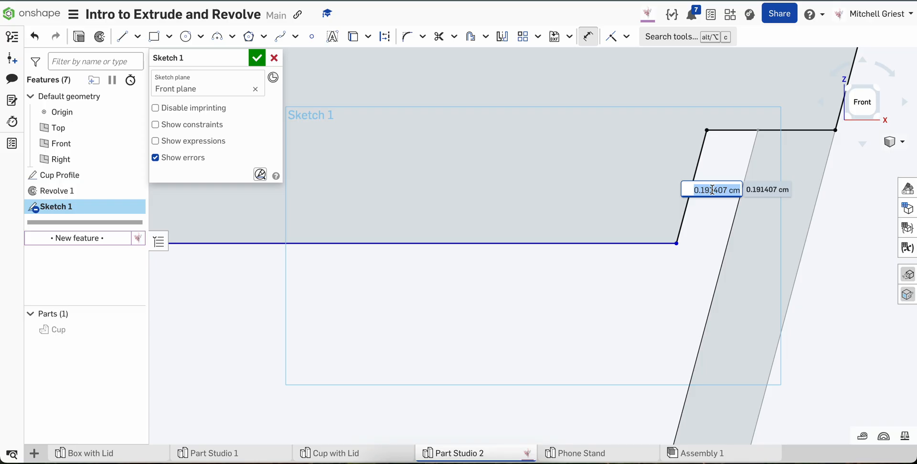
pyautogui.press('BackSpace')
pyautogui.write('.15')
pyautogui.press('Return')
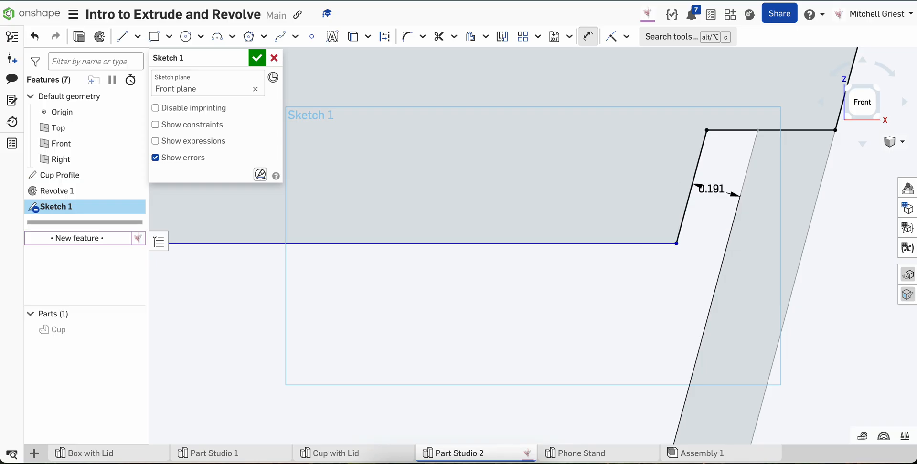
# Dimension the height from the lid's bottom edge to its step edge as 0.3 cm.
pyautogui.press('f')
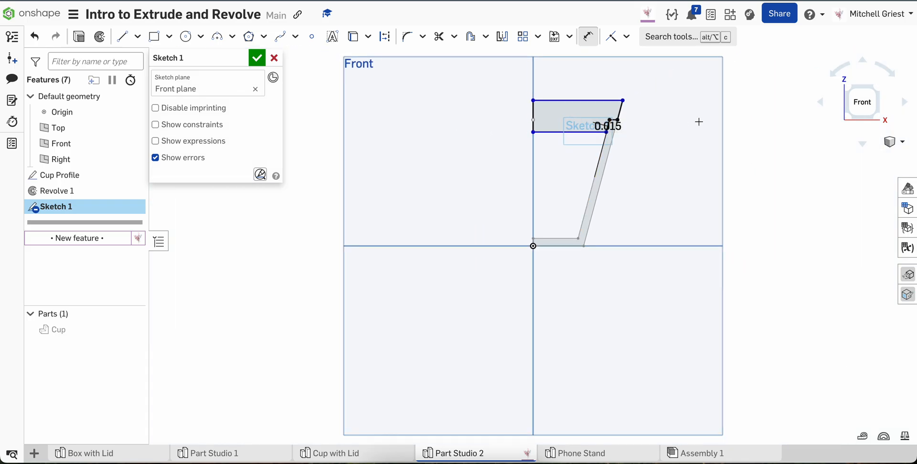
pyautogui.scroll(5, 610, 123)
pyautogui.moveTo(554, 176)
pyautogui.mouseDown(button='middle')
pyautogui.moveTo(600, 252)
pyautogui.moveTo(620, 241)
pyautogui.mouseUp(button='middle')
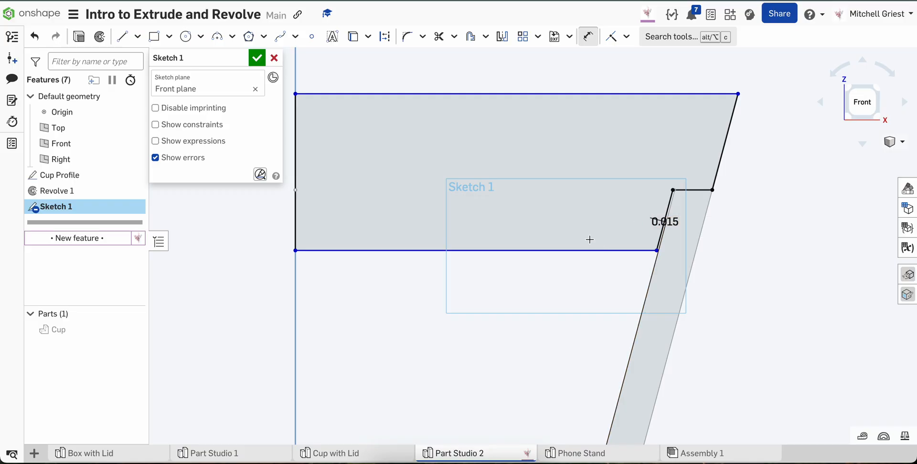
pyautogui.click(601, 251)
pyautogui.click(693, 190)
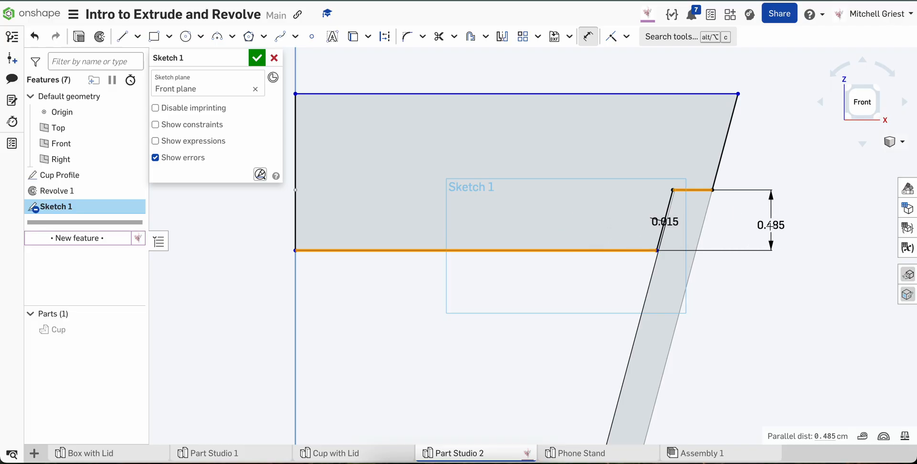
pyautogui.click(769, 225)
pyautogui.write('0.3')
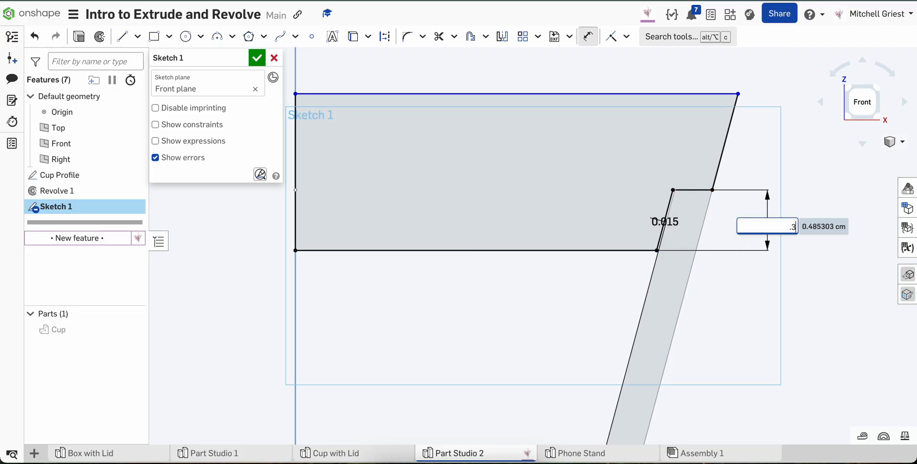
pyautogui.press('Return')
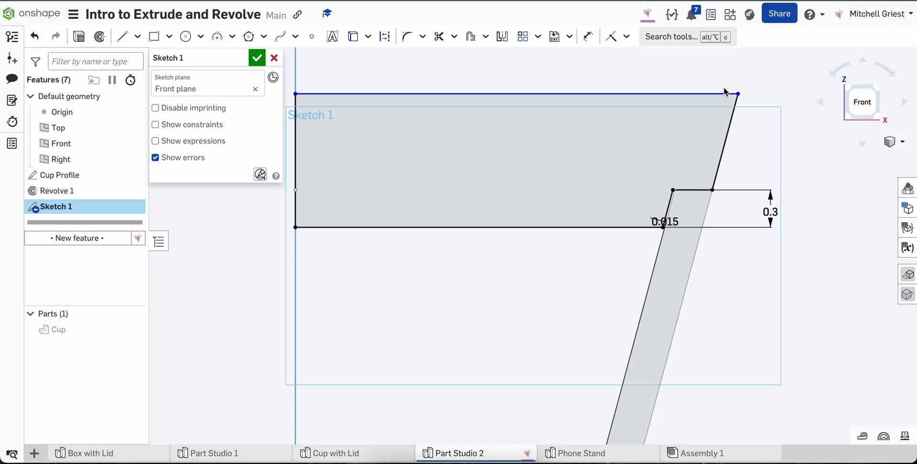
# Dimension the height from the lid's step edge to its top edge as 0.4 cm.
pyautogui.click(714, 95)
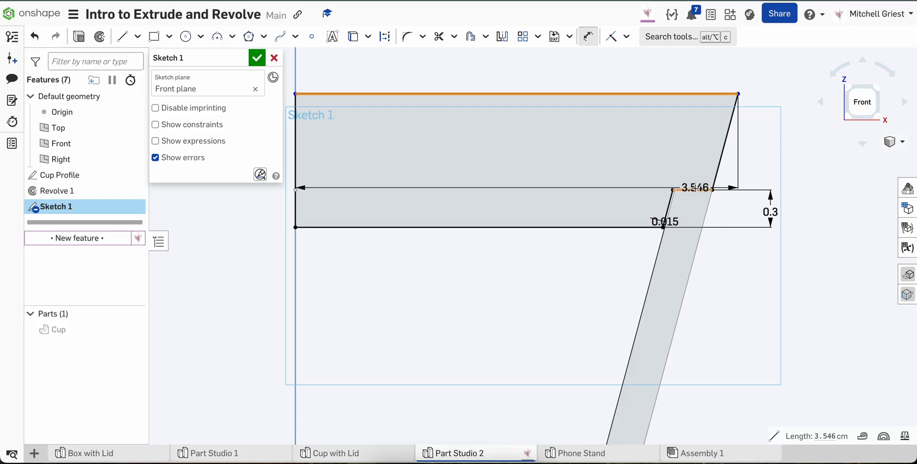
pyautogui.click(694, 190)
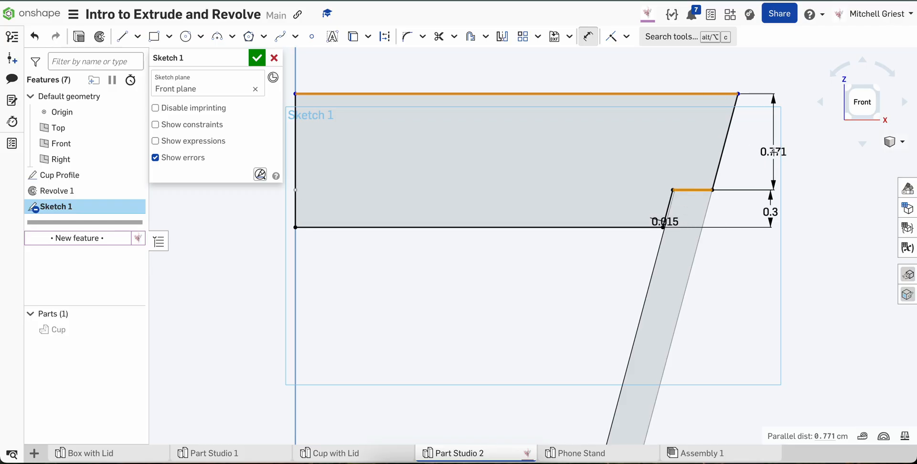
pyautogui.click(774, 161)
pyautogui.write('.4')
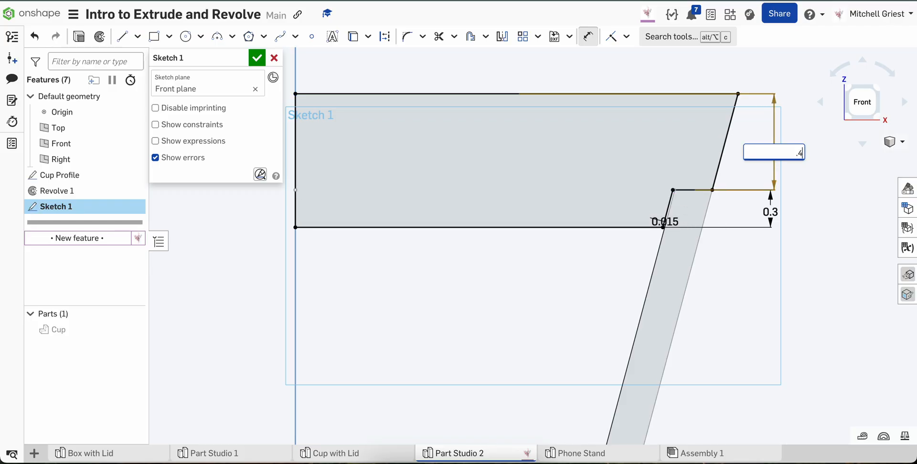
pyautogui.press('Return')
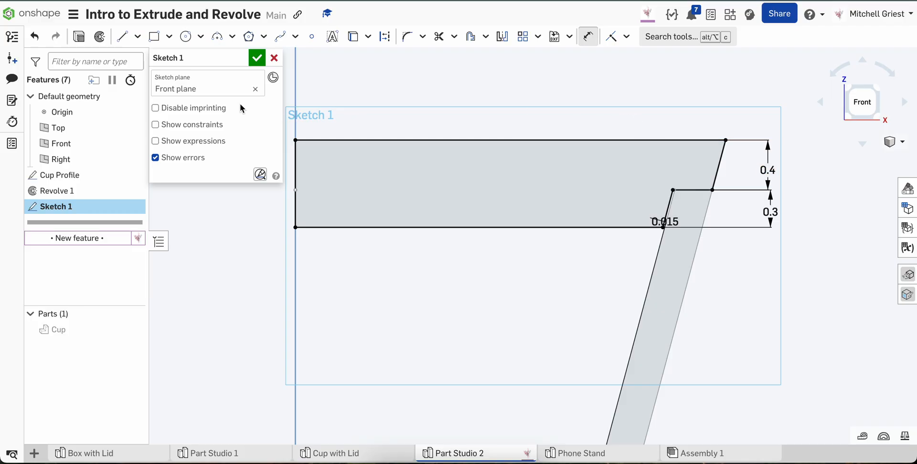
# Name the sketch Lid Profile and accept it.
pyautogui.click(242, 58)
pyautogui.write('Lid Profile')
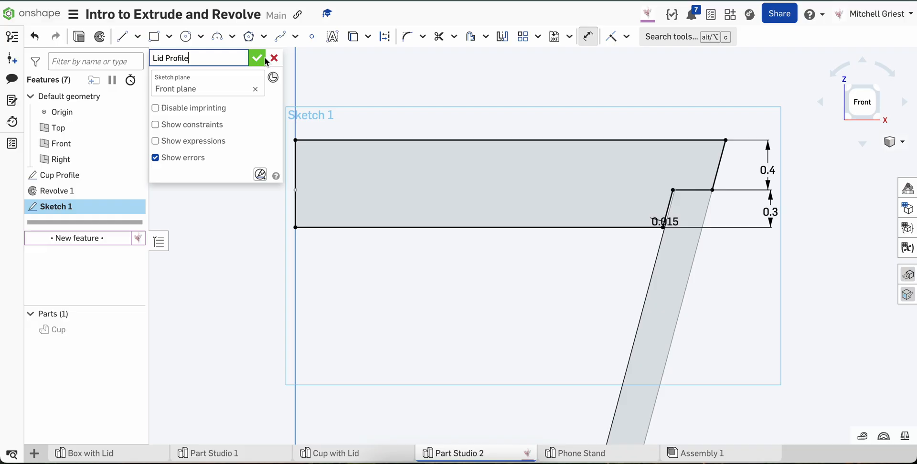
pyautogui.click(264, 59)
# Revolve the lid profile fully around its vertical edge as a new solid and name the feature Lid.
pyautogui.scroll(-5, 356, 234)
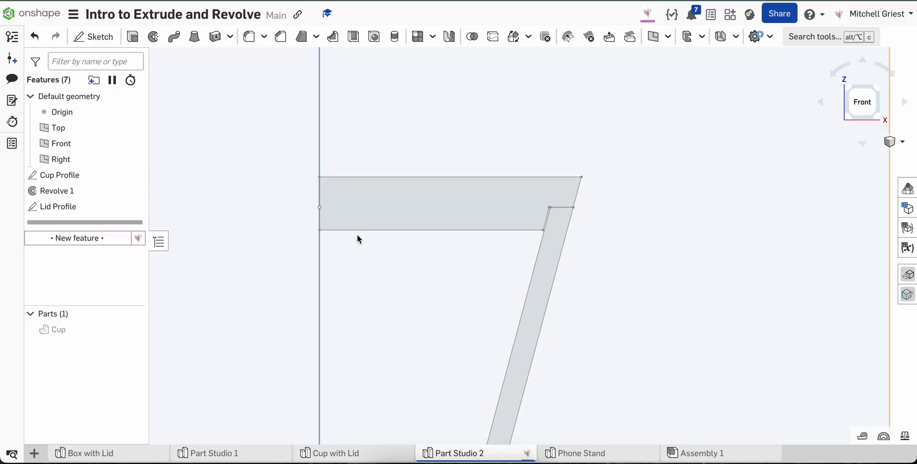
pyautogui.click(388, 223)
pyautogui.hotkey('shift', '7')
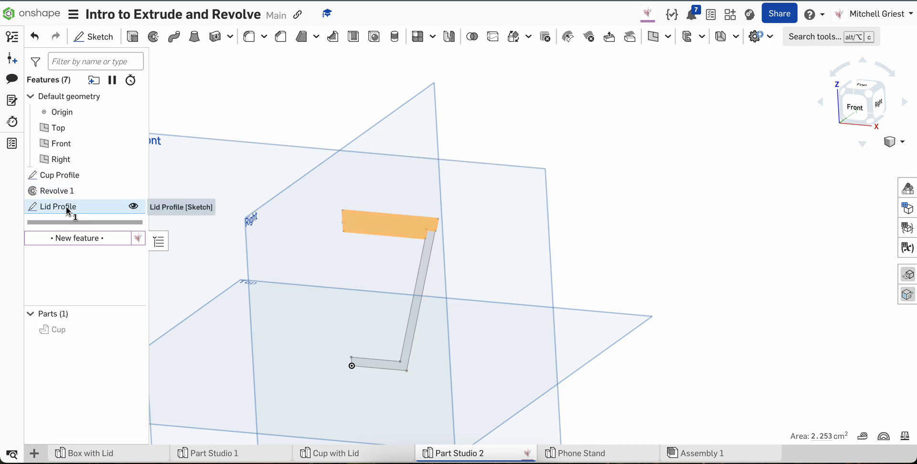
pyautogui.click(158, 41)
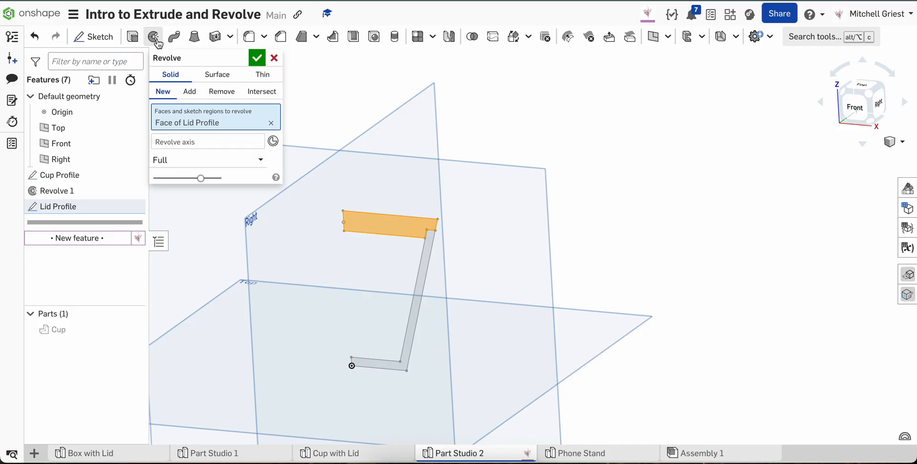
pyautogui.click(170, 143)
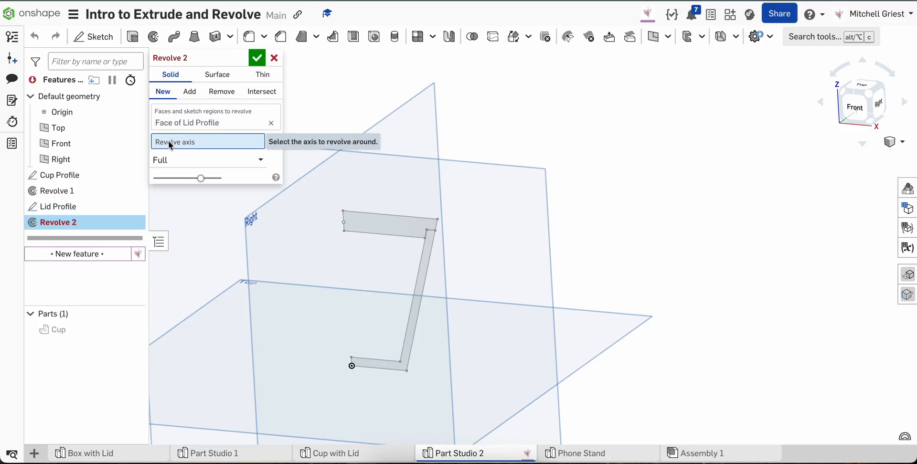
pyautogui.click(344, 221)
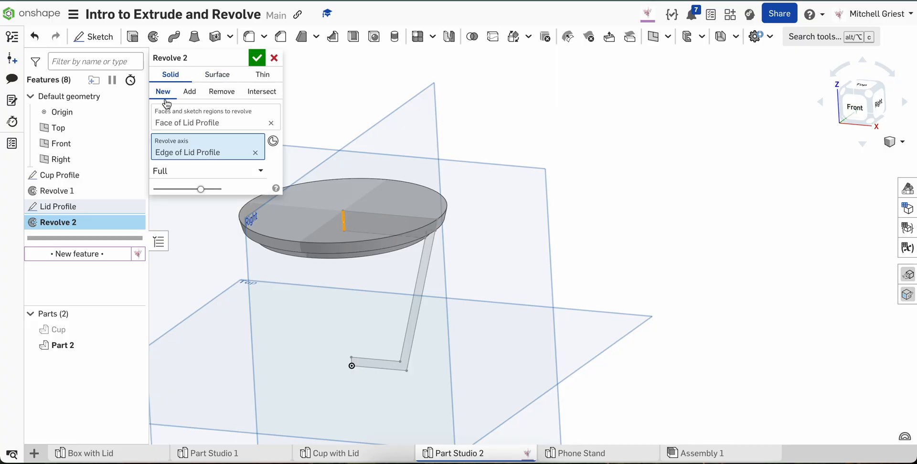
pyautogui.click(239, 58)
pyautogui.write('Lid')
pyautogui.click(257, 59)
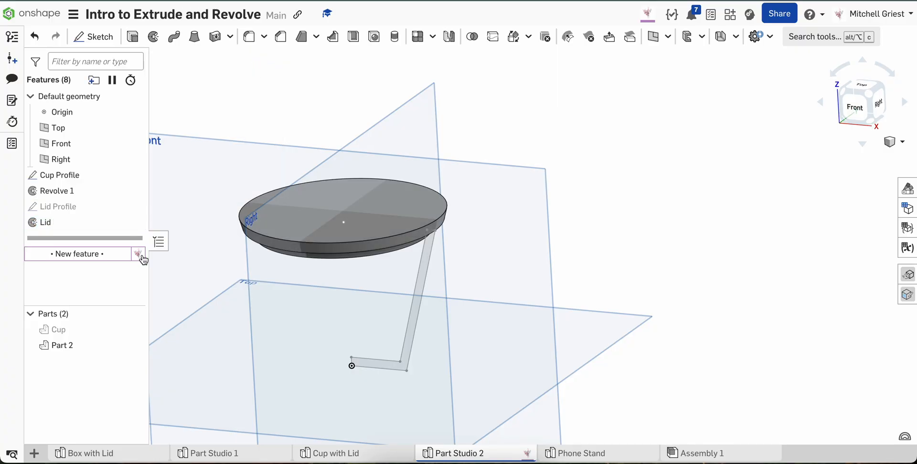
# Rename the newly revolved part as Lid.
pyautogui.click(86, 345)
pyautogui.doubleClick(86, 346)
pyautogui.write('Lid')
pyautogui.press('Return')
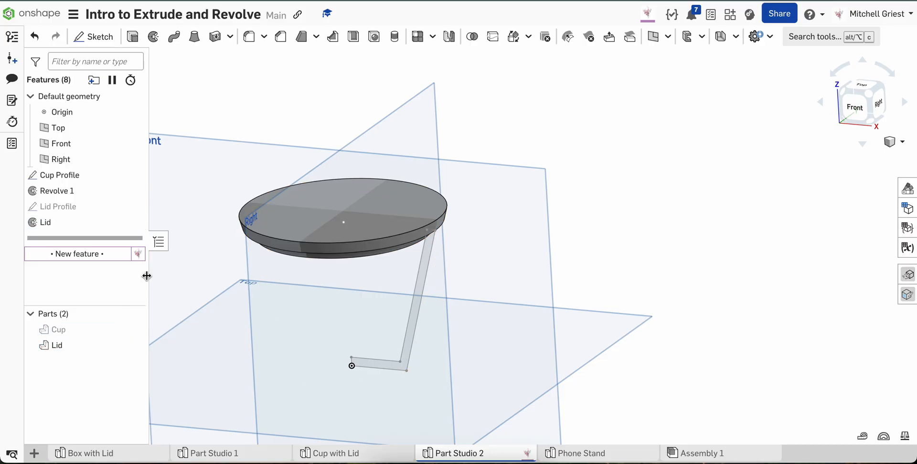
# Show the cup part, hide the planes and sketches, and view the cup with its lid from the front and isometrically.
pyautogui.click(128, 330)
pyautogui.press('p')
pyautogui.hotkey('shift', '7')
pyautogui.hotkey('shift', 'h')
pyautogui.moveTo(335, 239); pyautogui.dragTo(367, 229, button='right')
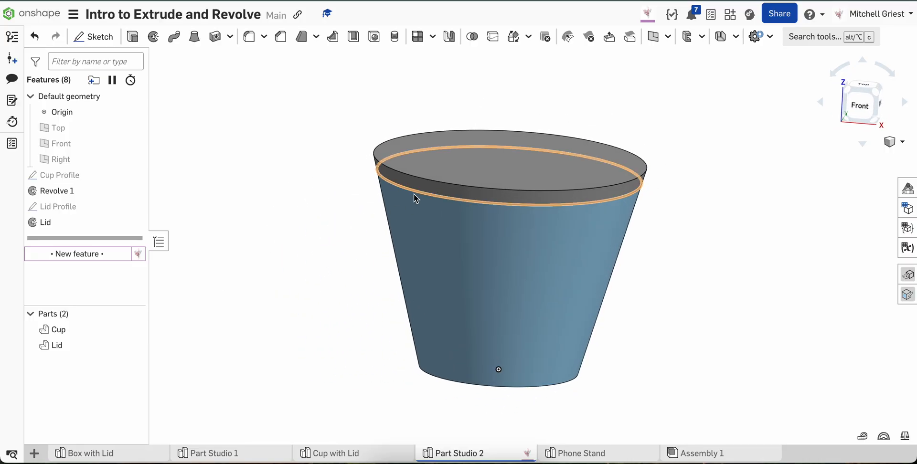
pyautogui.click(860, 104)
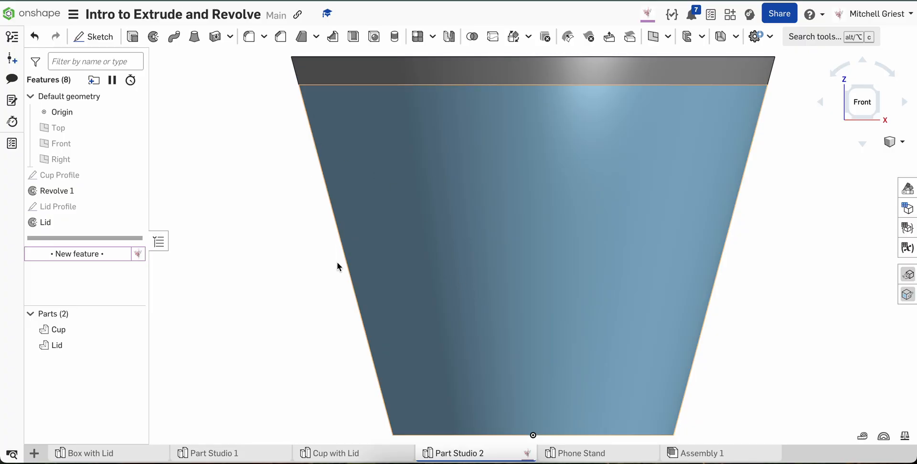
pyautogui.hotkey('shift', '7')
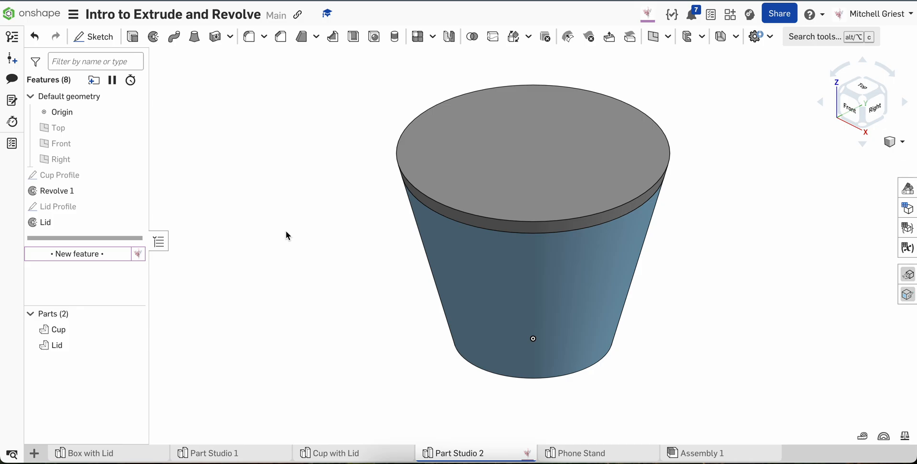
# Section the model at the Front plane and examine the clearance between the lid and the cup wall from the front.
pyautogui.hotkey('shift', 'x')
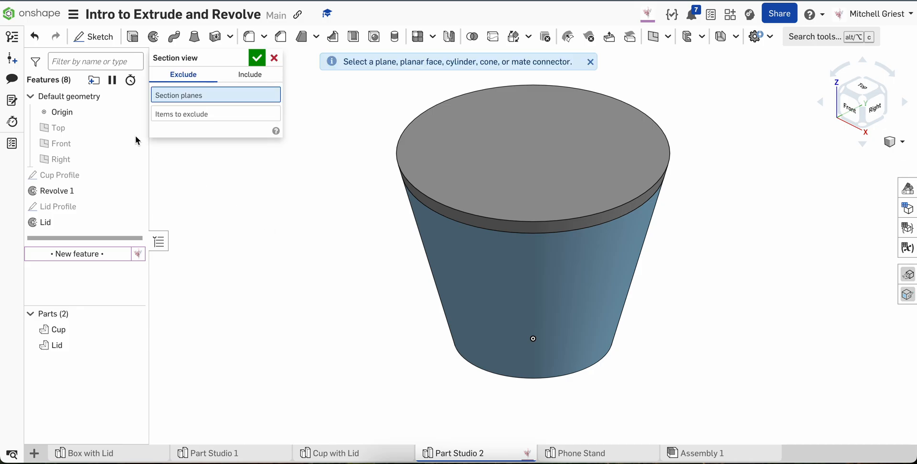
pyautogui.click(60, 146)
pyautogui.click(257, 58)
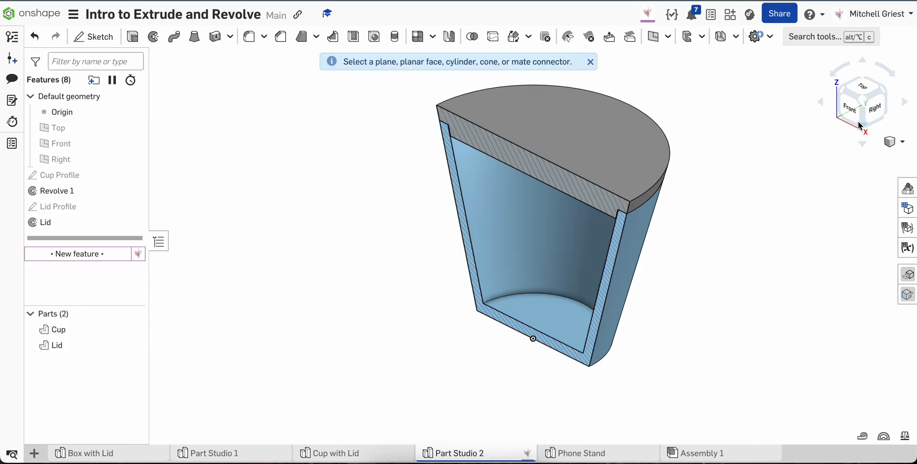
pyautogui.click(848, 110)
pyautogui.scroll(6, 745, 95)
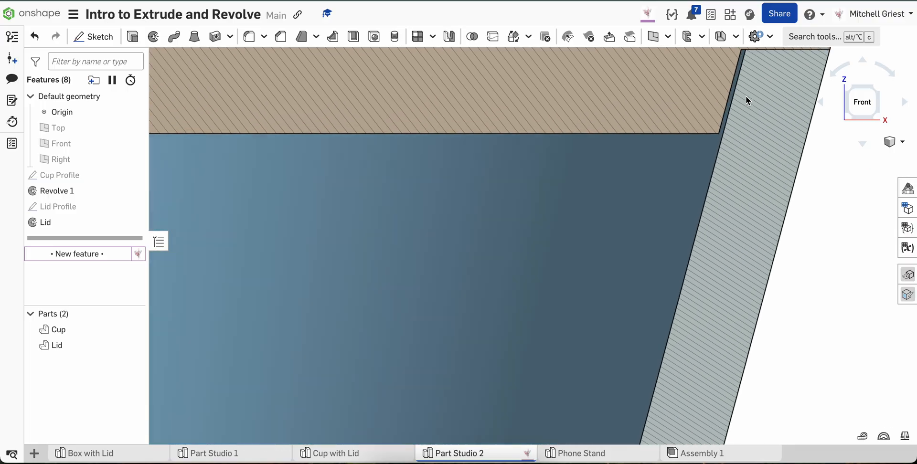
pyautogui.scroll(-6, 721, 105)
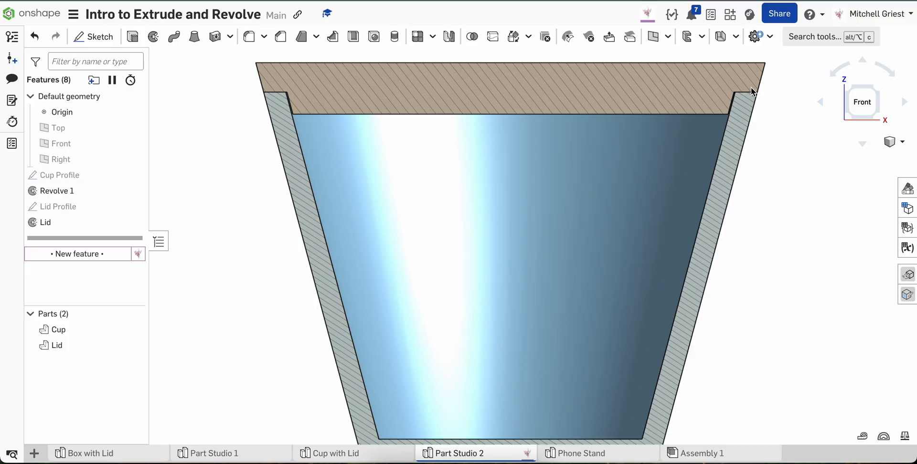
# Check the sectioned lid fit, view the finished Cup with Lid studio for reference, return to Part Studio 2, and turn off the section view.
pyautogui.scroll(3, 751, 88)
pyautogui.scroll(-5, 750, 149)
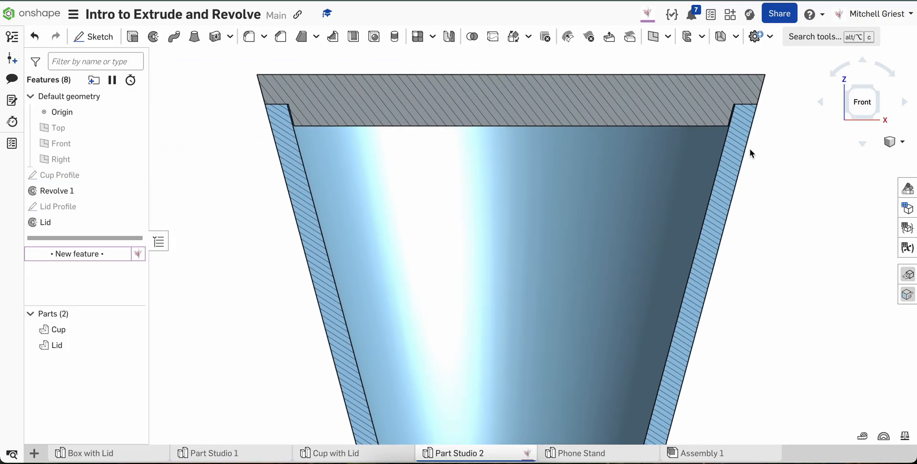
pyautogui.moveTo(706, 192); pyautogui.dragTo(675, 207, button='right')
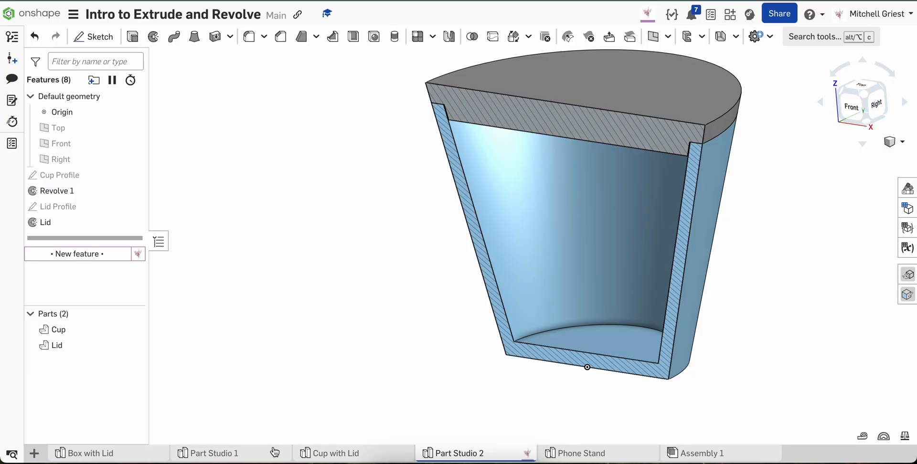
pyautogui.click(327, 454)
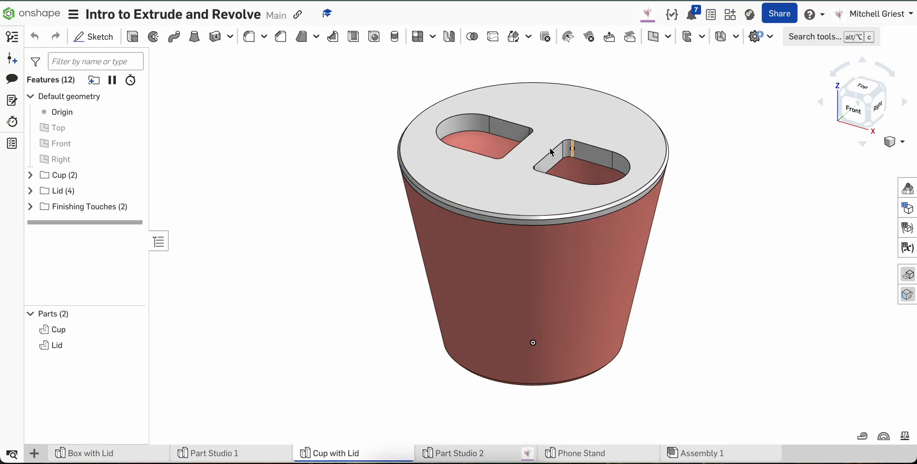
pyautogui.click(457, 453)
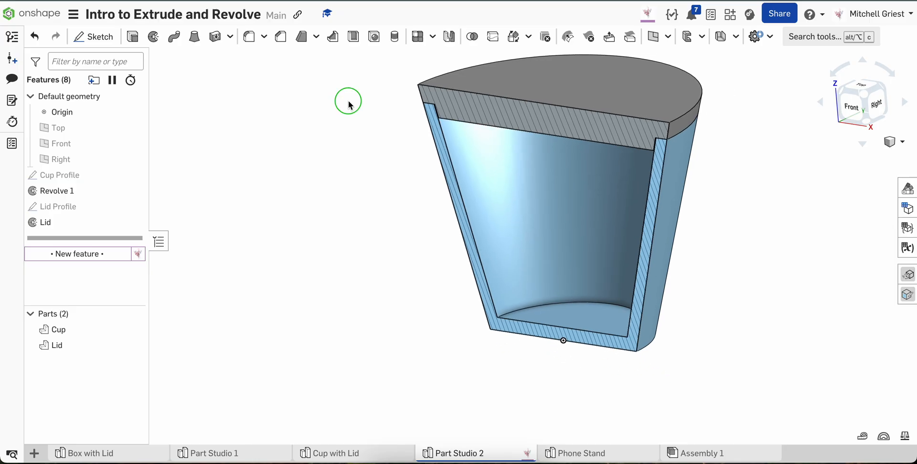
pyautogui.moveTo(349, 103); pyautogui.dragTo(488, 98, button='right')
pyautogui.hotkey('shift', 'x')
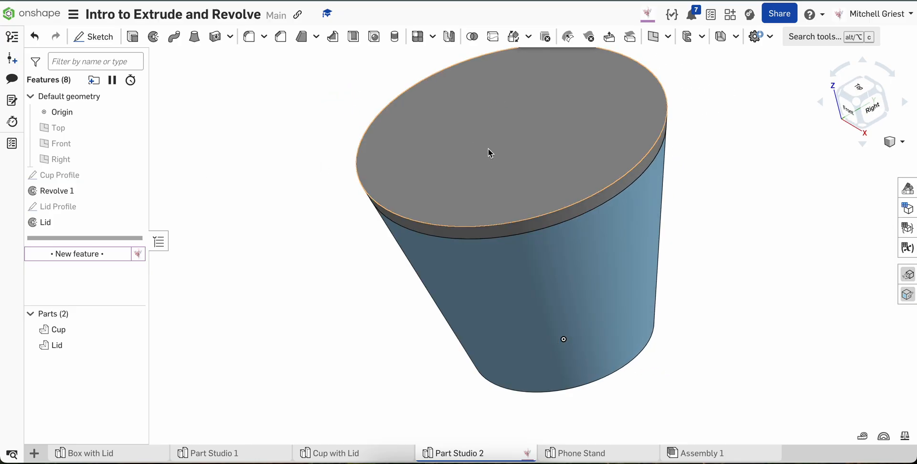
pyautogui.click(488, 148)
pyautogui.hotkey('shift', 's')
pyautogui.press('n')
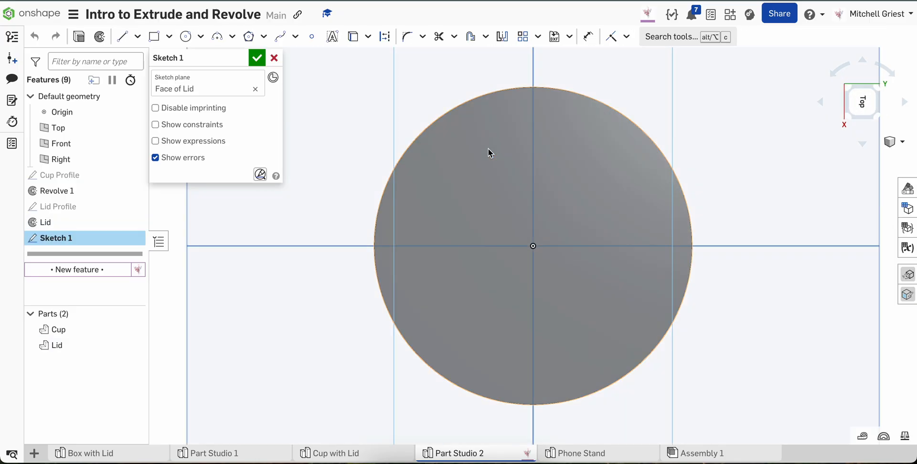
pyautogui.click(862, 101)
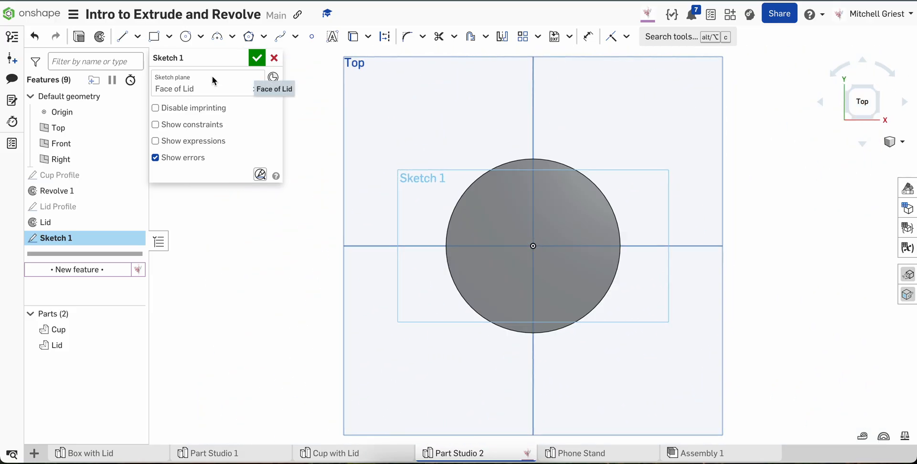
pyautogui.click(274, 57)
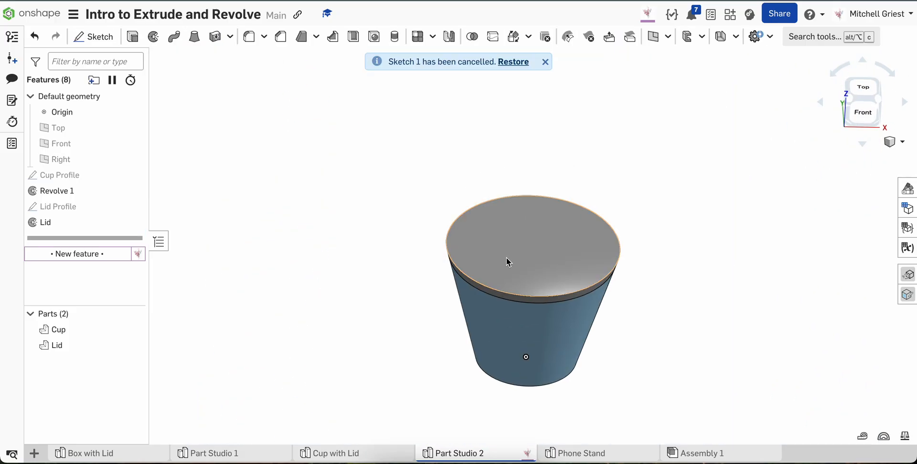
# Sketch a centre-point rectangle about 1.2 cm wide on the lid's top face, centred on the horizontal axis left of the origin.
pyautogui.click(480, 258)
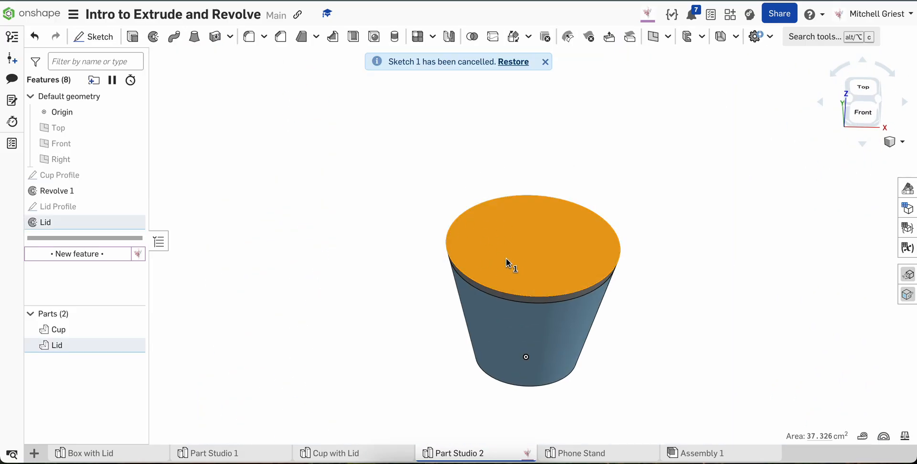
pyautogui.hotkey('shift', 's')
pyautogui.press('n')
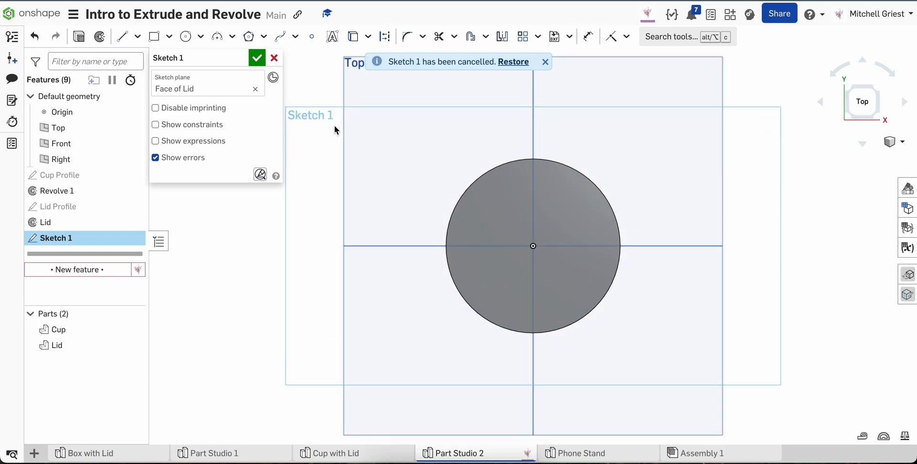
pyautogui.scroll(5, 516, 219)
pyautogui.scroll(-3, 514, 218)
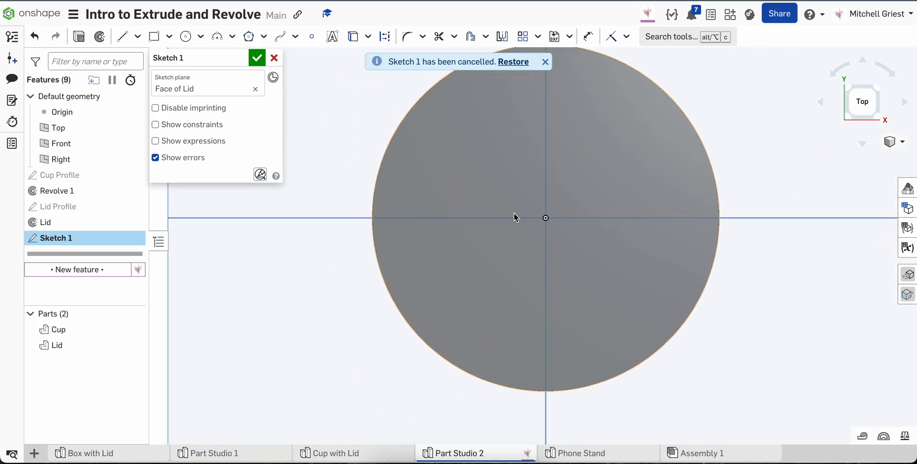
pyautogui.press('r')
pyautogui.click(492, 218)
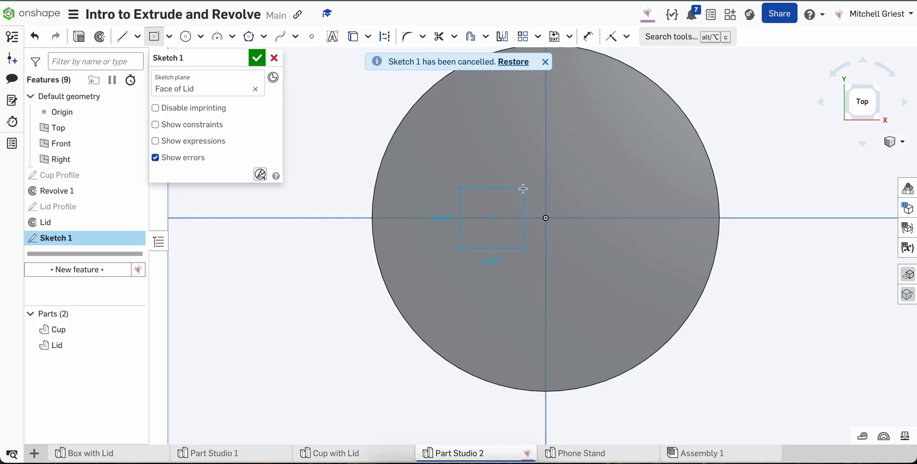
pyautogui.click(523, 189)
# Dimension the rectangle 1.5 cm wide and 2 cm high.
pyautogui.press('c')
pyautogui.click(501, 188)
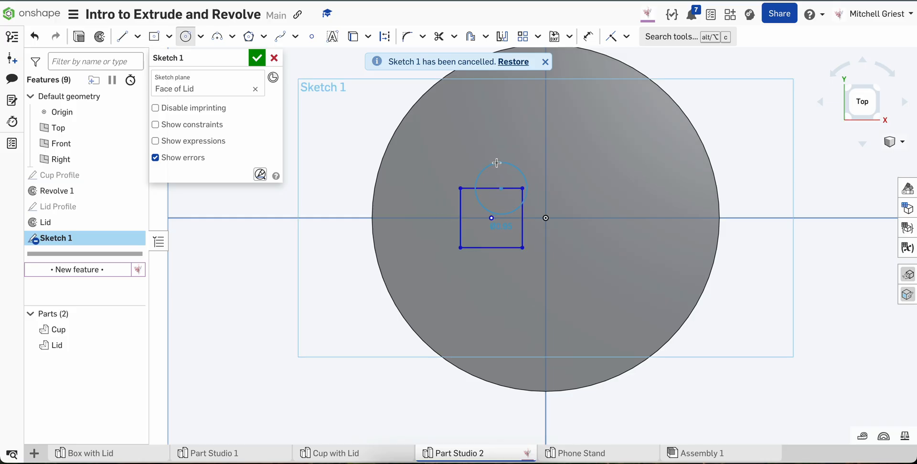
pyautogui.press('d')
pyautogui.click(488, 188)
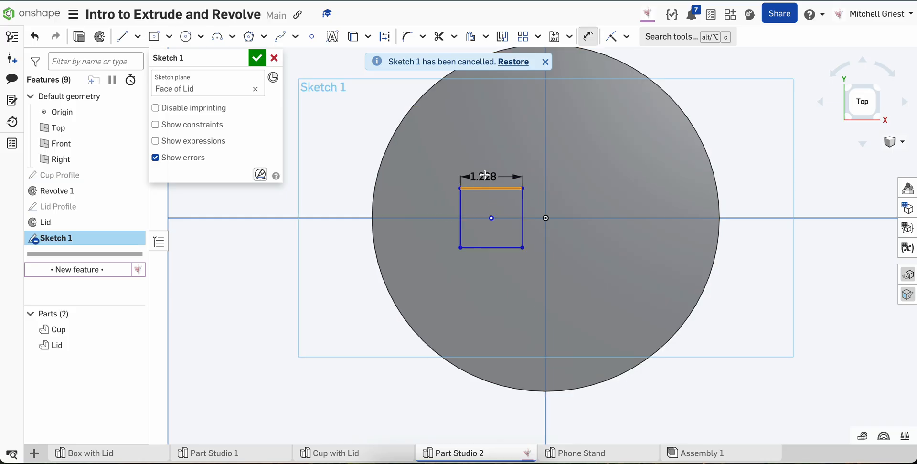
pyautogui.click(488, 164)
pyautogui.write('1.5')
pyautogui.press('Return')
pyautogui.click(517, 212)
pyautogui.click(530, 206)
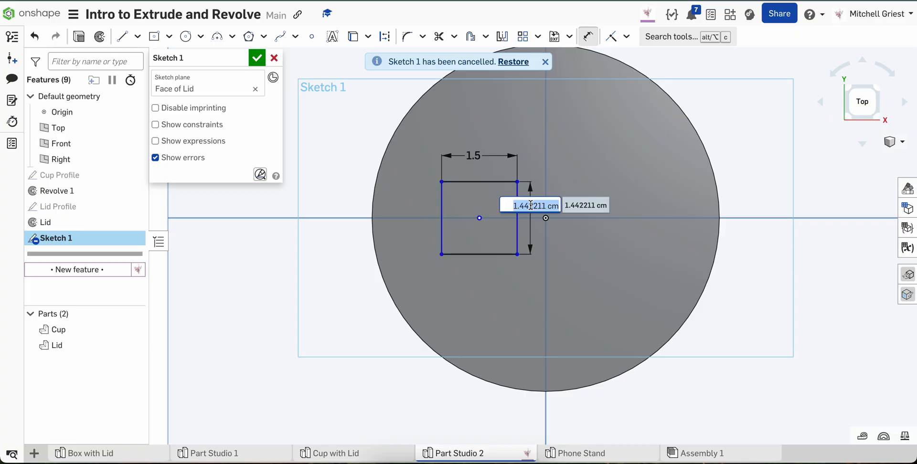
pyautogui.write('2')
pyautogui.press('Return')
# Dimension the rectangle's inner vertical edge 0.5 cm from the vertical centre axis.
pyautogui.click(518, 231)
pyautogui.click(545, 232)
pyautogui.click(511, 319)
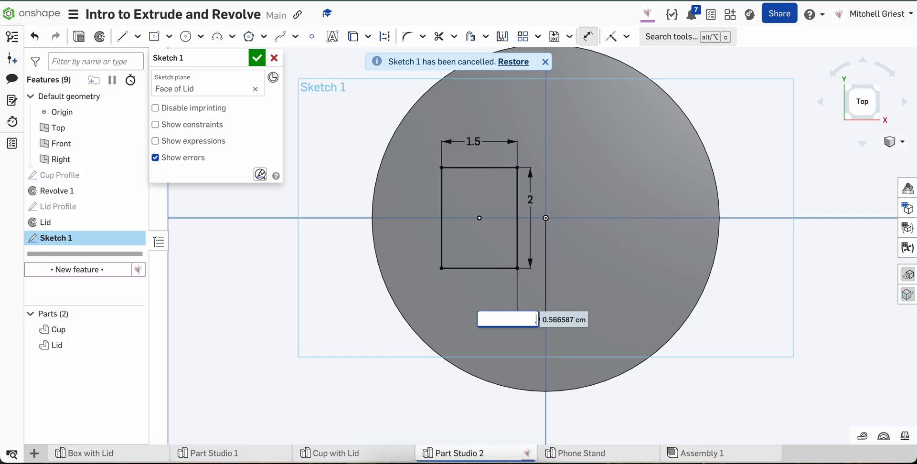
pyautogui.press('Return')
# Draw a circle centred on the midpoint of the rectangle's outer vertical edge and passing through its corner.
pyautogui.press('c')
pyautogui.click(445, 218)
pyautogui.click(444, 170)
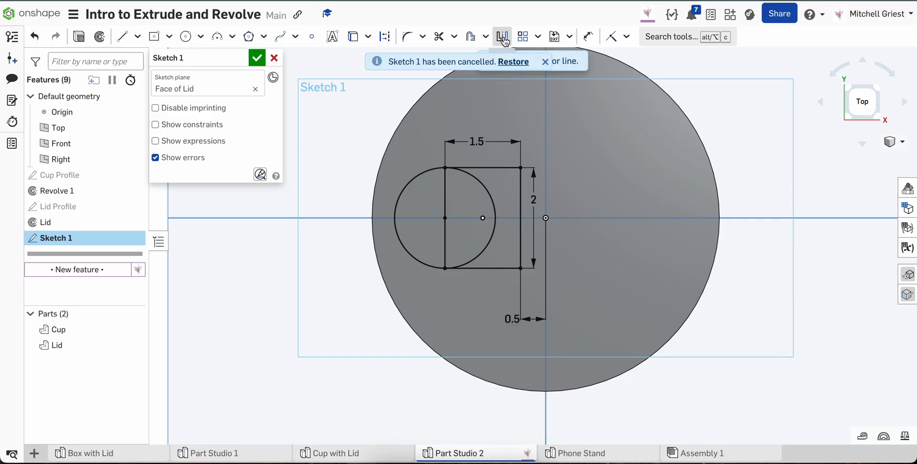
# Mirror the rectangle and circle about the Right plane, name the sketch Slots, and finish it.
pyautogui.click(547, 121)
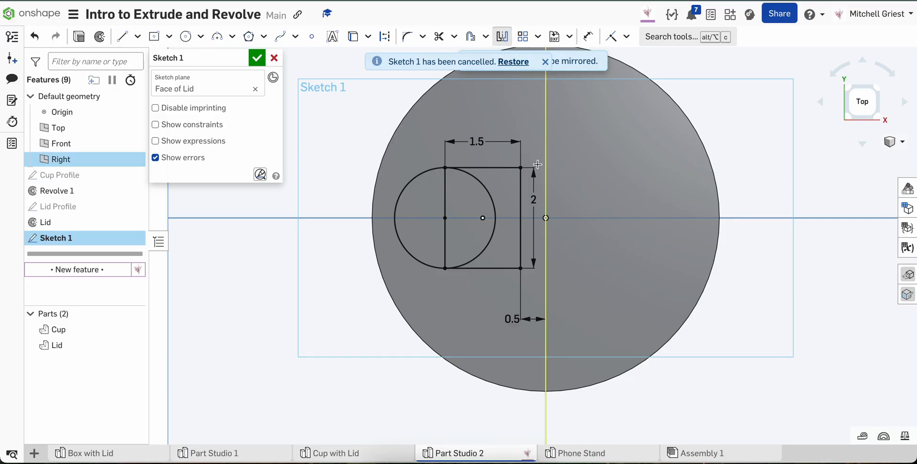
pyautogui.moveTo(537, 154)
pyautogui.mouseDown()
pyautogui.moveTo(415, 268)
pyautogui.moveTo(384, 282)
pyautogui.mouseUp()
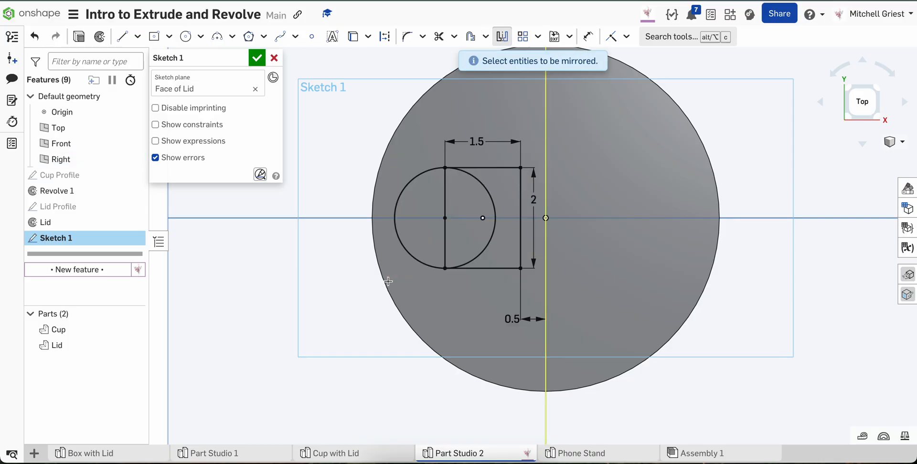
pyautogui.click(241, 58)
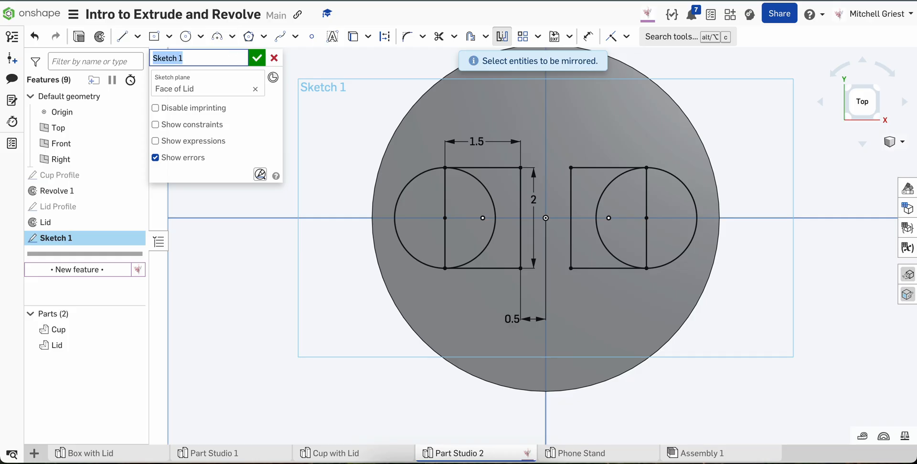
pyautogui.click(257, 59)
# Cut the Slots sketch regions through all of the lid with a Remove extrude named Slots.
pyautogui.click(79, 240)
pyautogui.hotkey('shift', 'e')
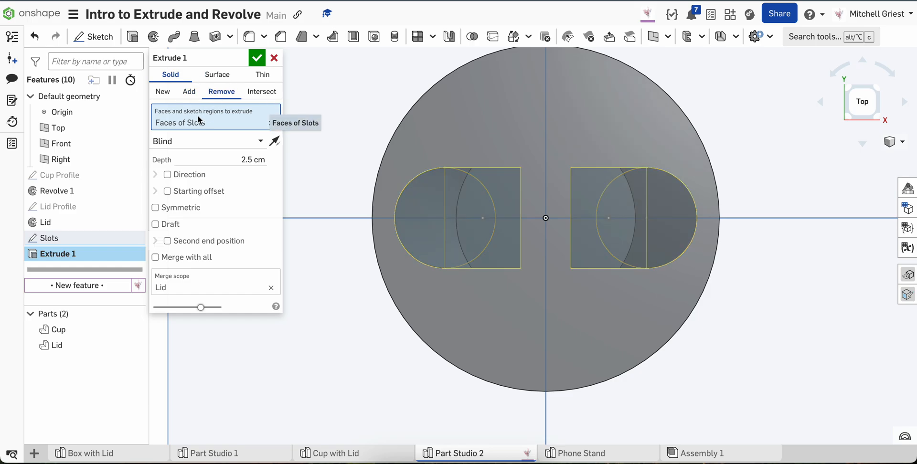
pyautogui.click(220, 141)
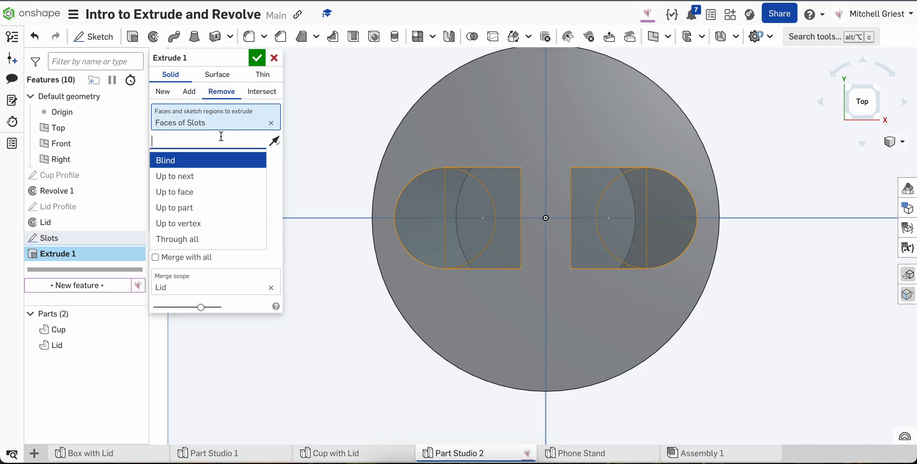
pyautogui.click(181, 238)
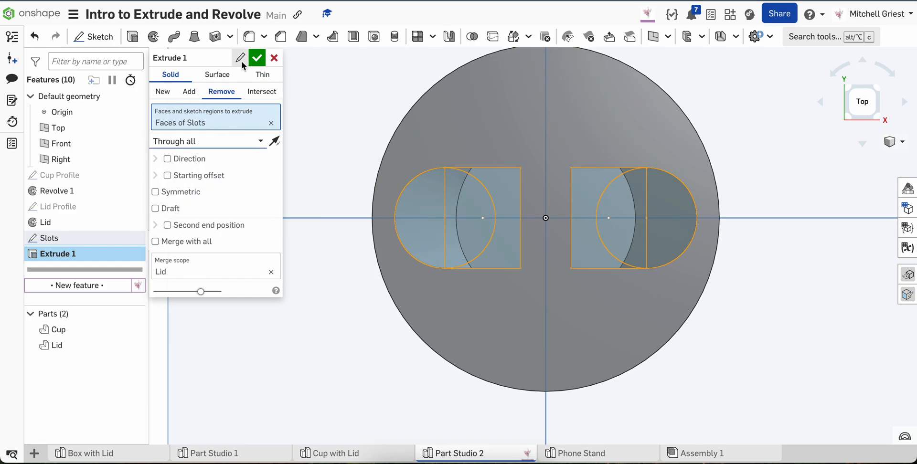
pyautogui.click(257, 59)
pyautogui.moveTo(268, 153); pyautogui.dragTo(294, 143, button='right')
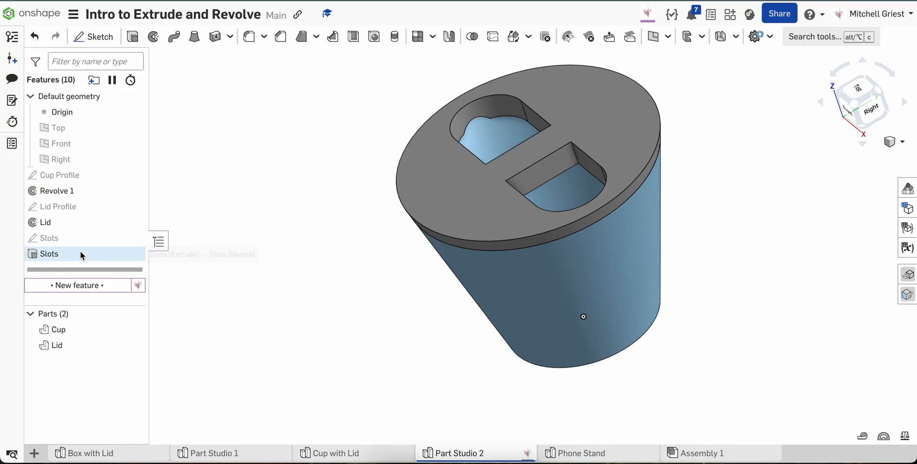
# Try changing the slot rectangle to 1 cm wide and 1.5 cm high in the Slots sketch, and discard the edits.
pyautogui.doubleClick(62, 239)
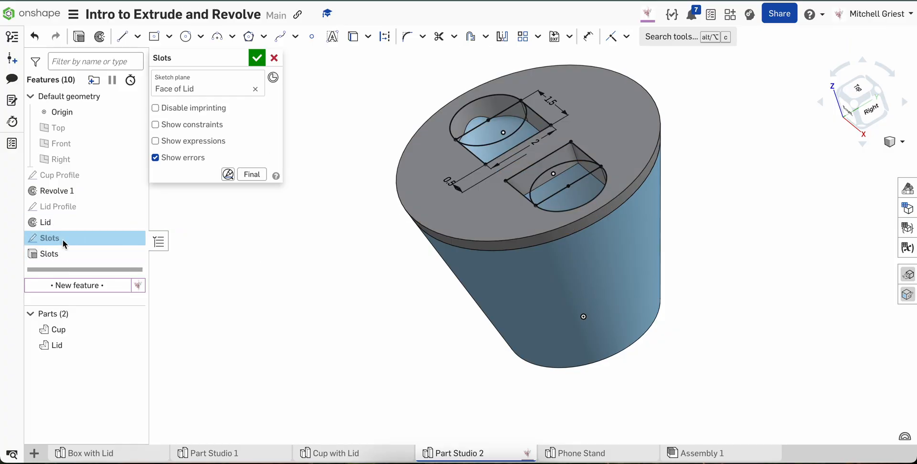
pyautogui.doubleClick(552, 100)
pyautogui.press('Return')
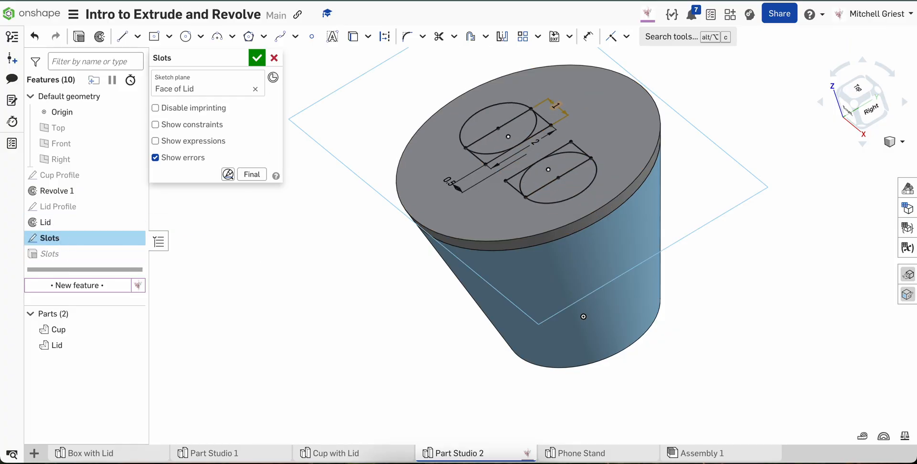
pyautogui.doubleClick(534, 144)
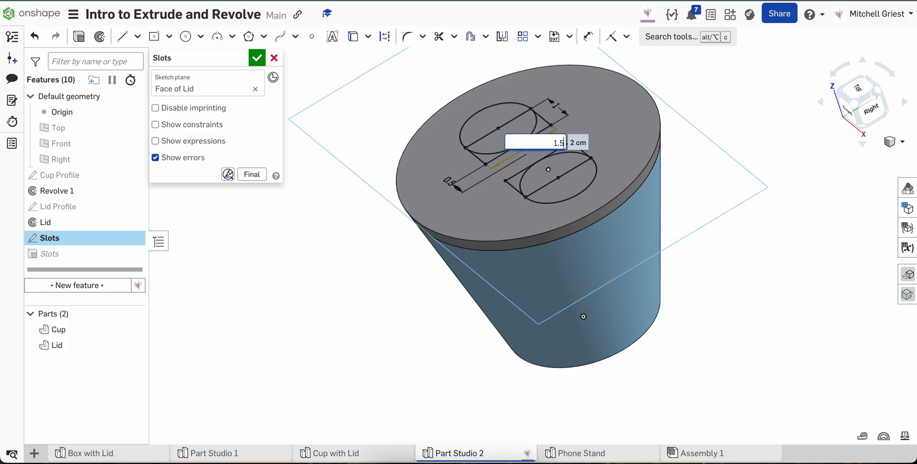
pyautogui.press('Return')
pyautogui.click(275, 58)
pyautogui.moveTo(274, 108)
pyautogui.mouseDown(button='right')
pyautogui.moveTo(314, 125)
pyautogui.moveTo(309, 132)
pyautogui.moveTo(293, 106)
pyautogui.mouseUp(button='right')
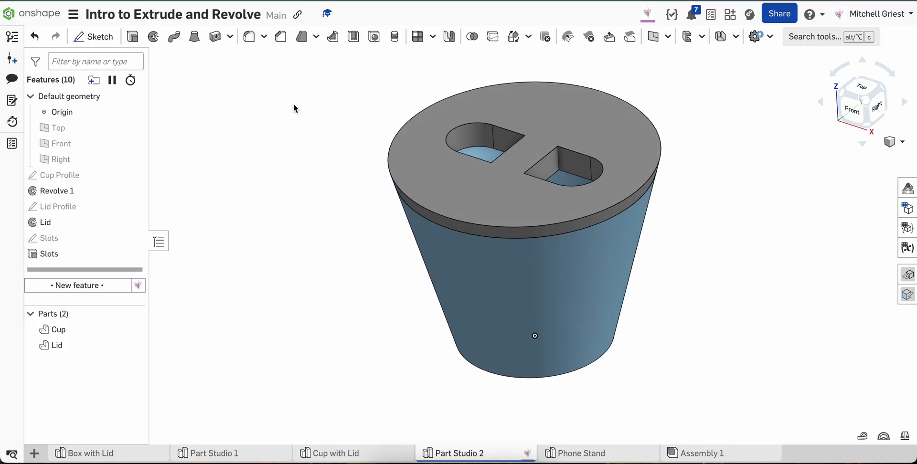
# Fillet the four inner vertical corner edges of the two lid slots with a 0.2 cm radius.
pyautogui.scroll(6, 561, 154)
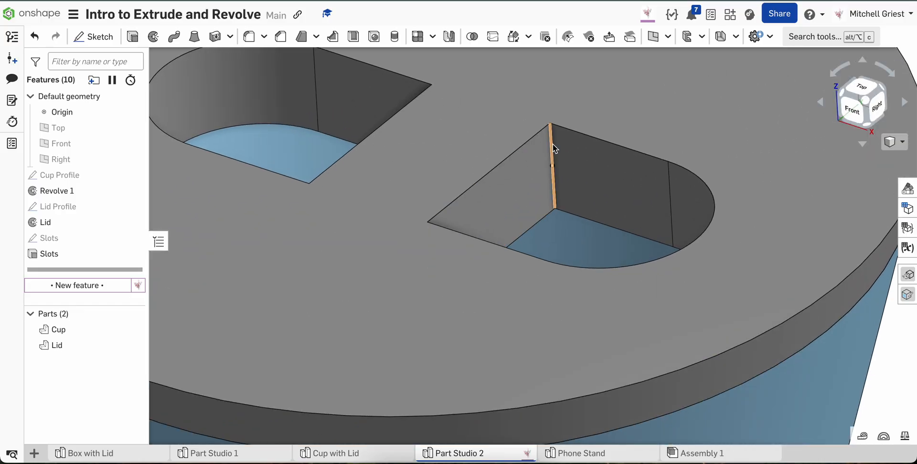
pyautogui.click(552, 144)
pyautogui.moveTo(554, 147); pyautogui.dragTo(471, 195, button='right')
pyautogui.click(395, 245)
pyautogui.press('f')
pyautogui.moveTo(414, 148); pyautogui.dragTo(478, 187, button='right')
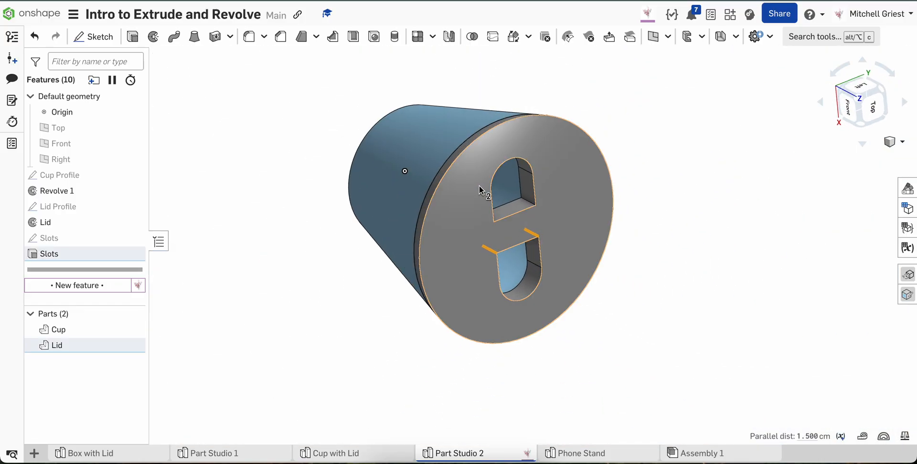
pyautogui.scroll(7, 536, 203)
pyautogui.click(517, 223)
pyautogui.moveTo(517, 223); pyautogui.dragTo(468, 231, button='right')
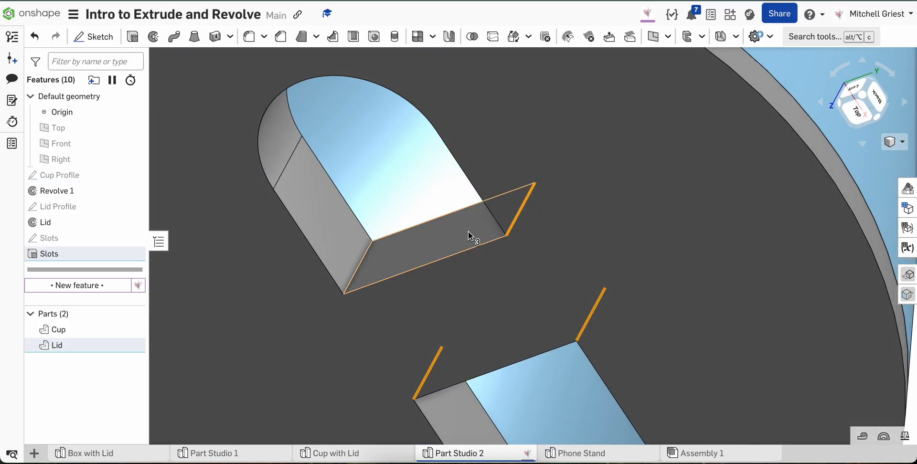
pyautogui.click(343, 283)
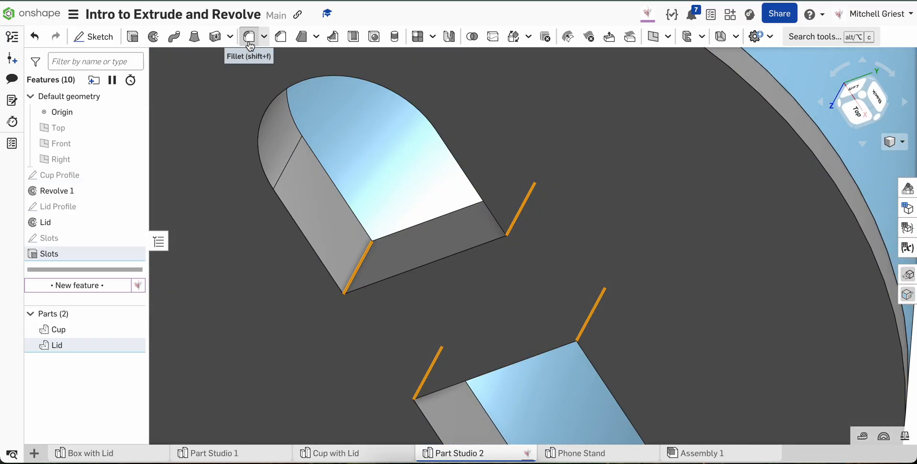
pyautogui.click(250, 36)
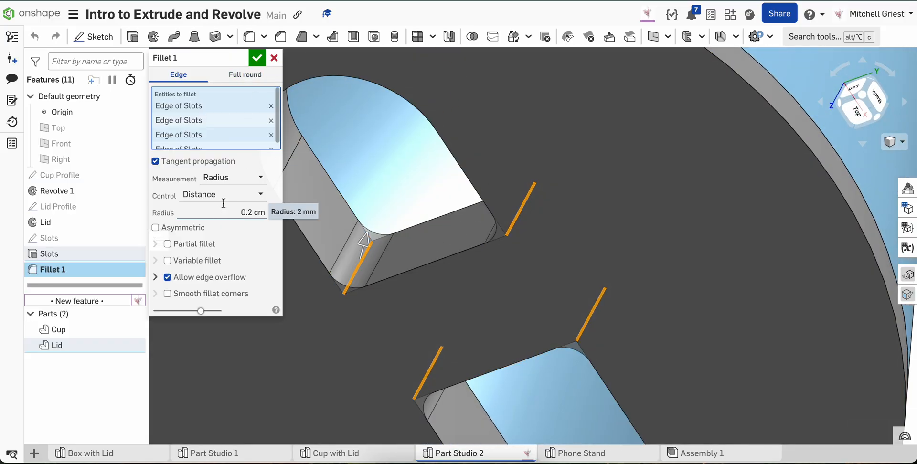
pyautogui.click(257, 57)
# Chamfer all edges of the lid's top face, including the slot rims, with a 0.1 cm distance and 45 degree angle.
pyautogui.scroll(-5, 356, 251)
pyautogui.moveTo(358, 248); pyautogui.dragTo(396, 174, button='right')
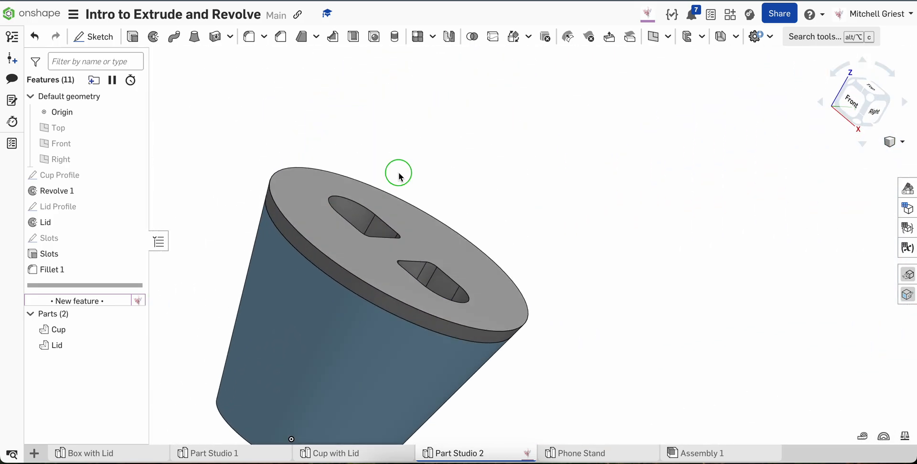
pyautogui.click(331, 235)
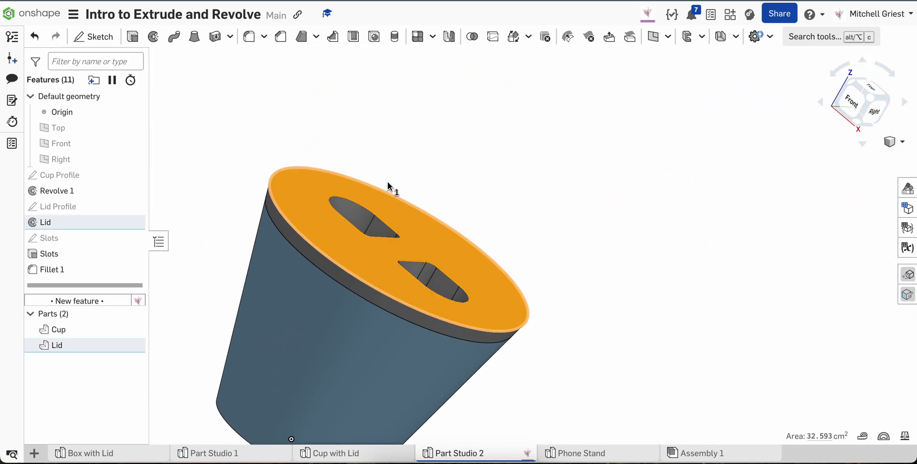
pyautogui.click(279, 44)
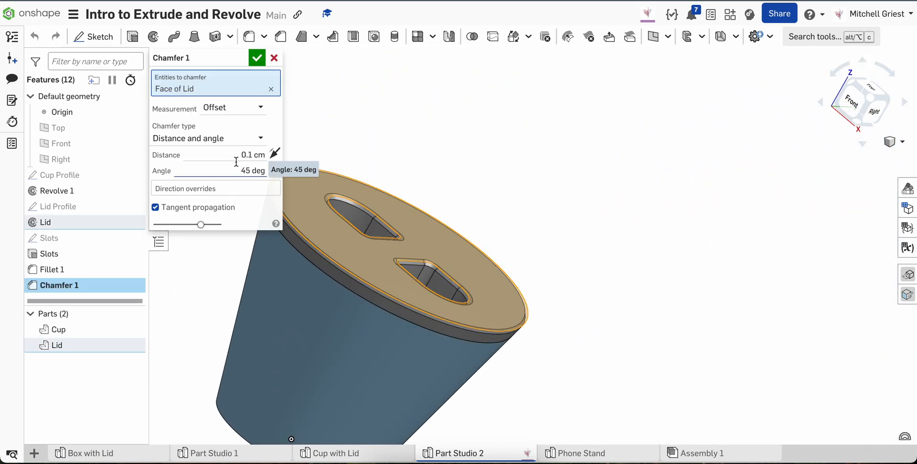
pyautogui.click(259, 58)
pyautogui.moveTo(258, 119); pyautogui.dragTo(237, 150, button='right')
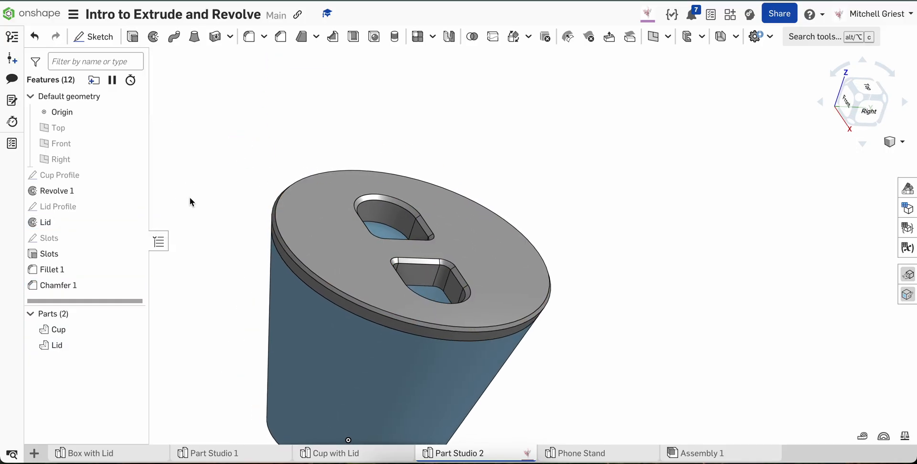
pyautogui.hotkey('shift', '7')
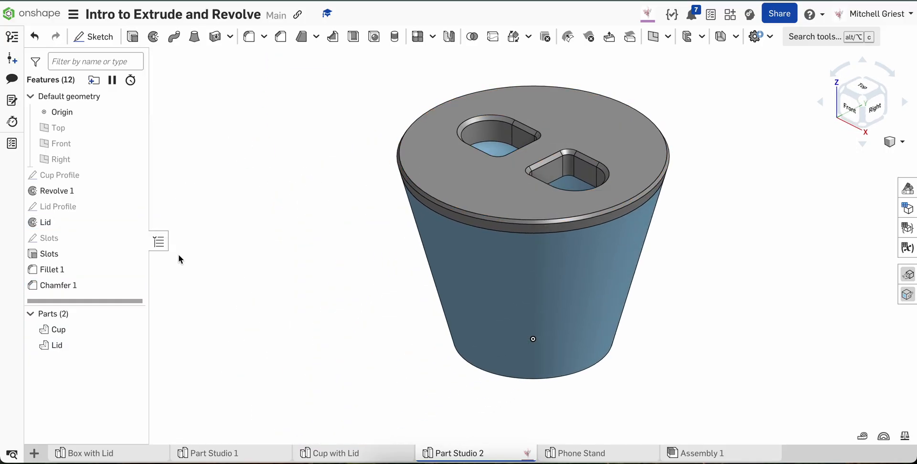
# Edit Chamfer 1 to also include the bottom face of the cup.
pyautogui.doubleClick(76, 286)
pyautogui.moveTo(352, 268); pyautogui.dragTo(352, 200, button='right')
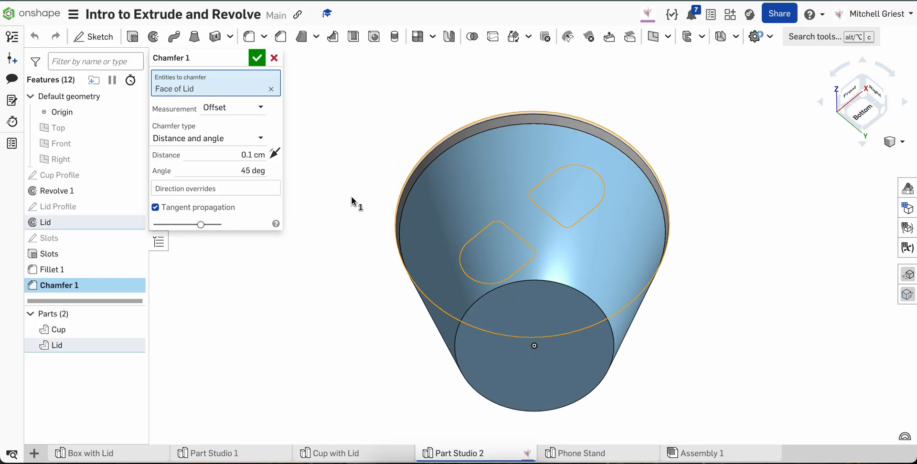
pyautogui.click(518, 357)
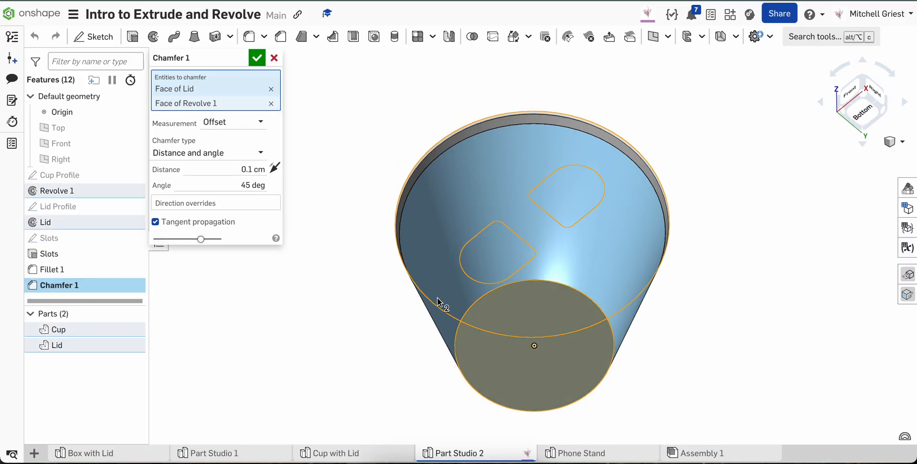
pyautogui.click(257, 57)
pyautogui.moveTo(323, 155); pyautogui.dragTo(324, 190, button='right')
pyautogui.click(871, 105)
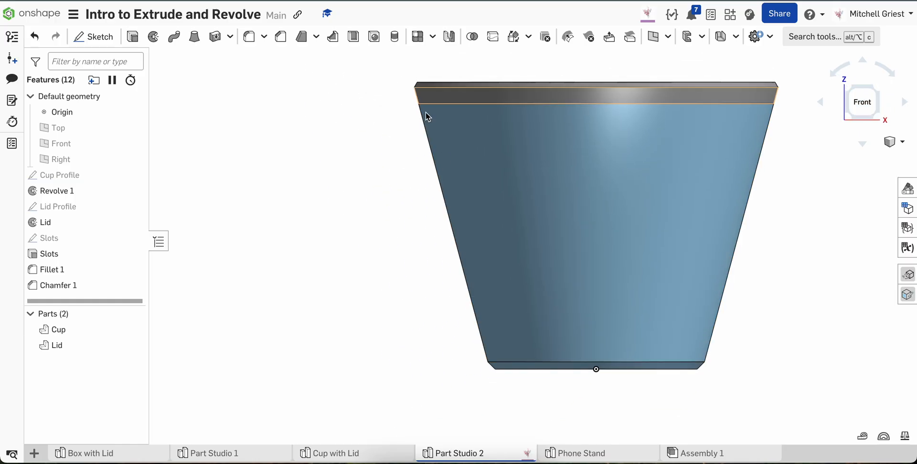
pyautogui.hotkey('shift', '7')
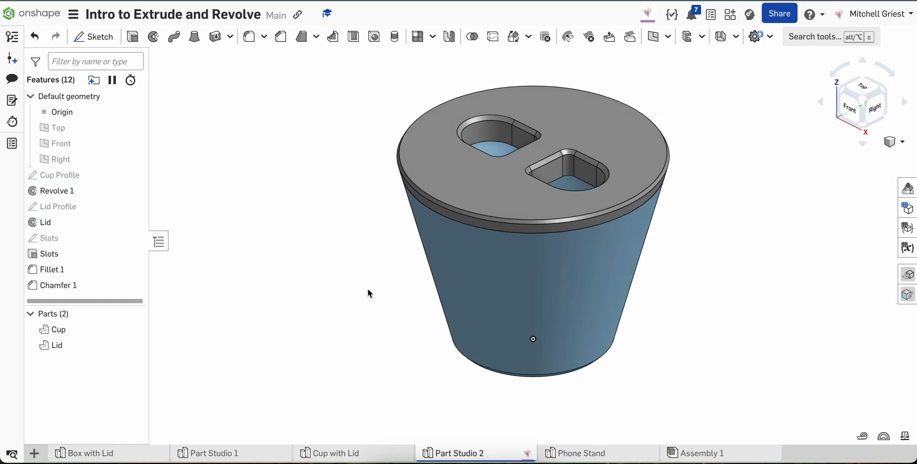
# Inspect the inside of the cup and lid with a section view along the Front plane, and restore the full isometric view.
pyautogui.hotkey('shift', 'x')
pyautogui.click(61, 143)
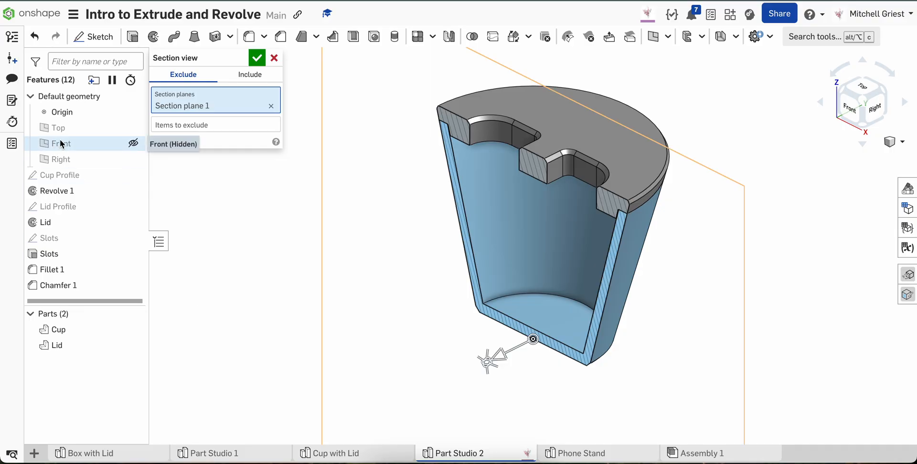
pyautogui.moveTo(398, 162); pyautogui.dragTo(422, 154, button='right')
pyautogui.click(257, 60)
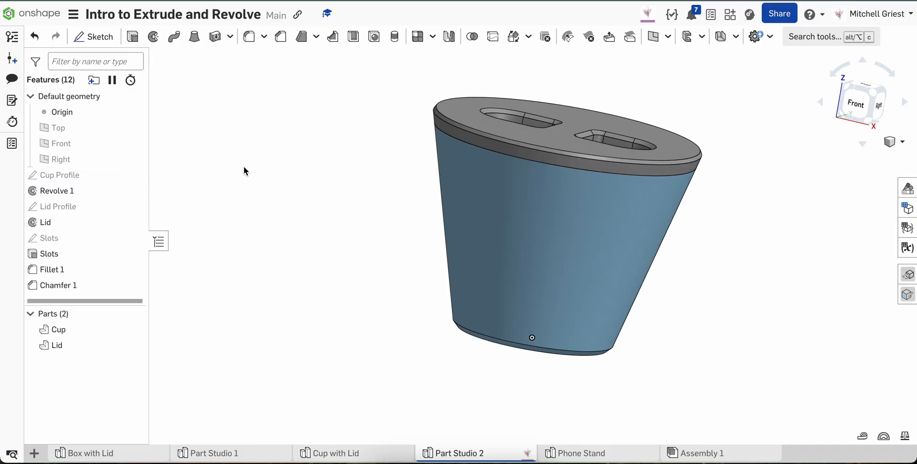
pyautogui.hotkey('shift', '7')
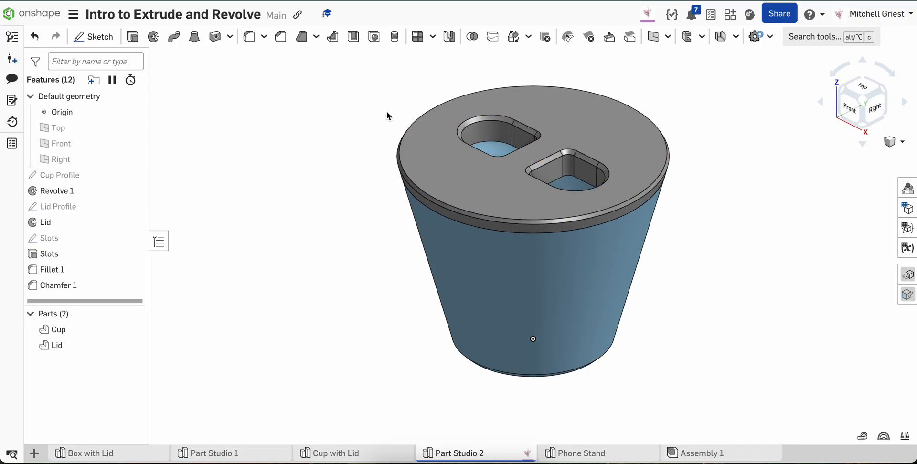